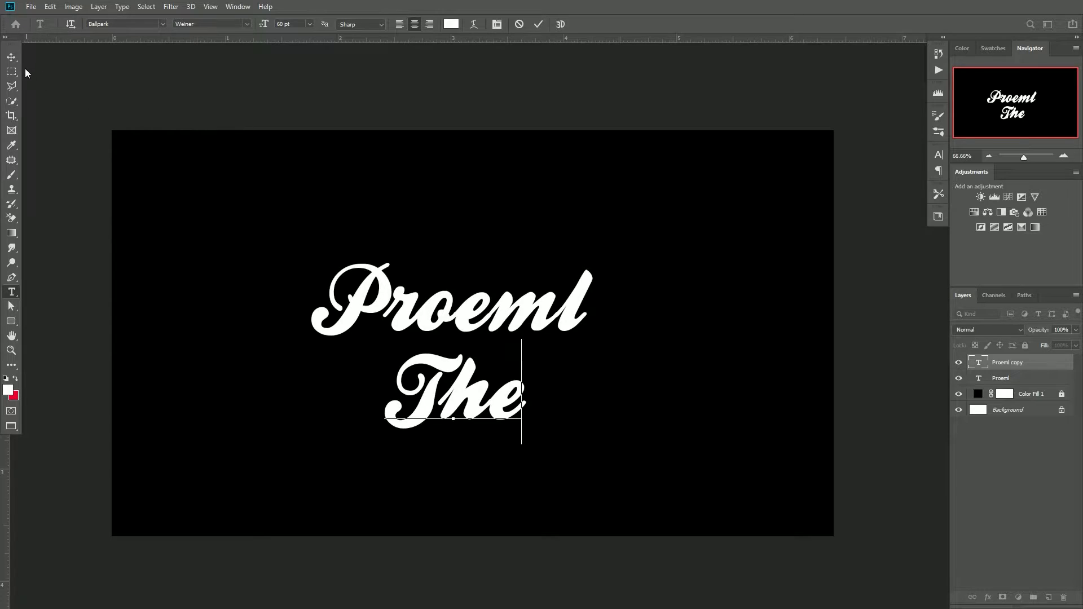
Move "The" above "Proeml", and place a duplicate of the "The" text layer below "Proeml".
drag(470, 384, 486, 269)
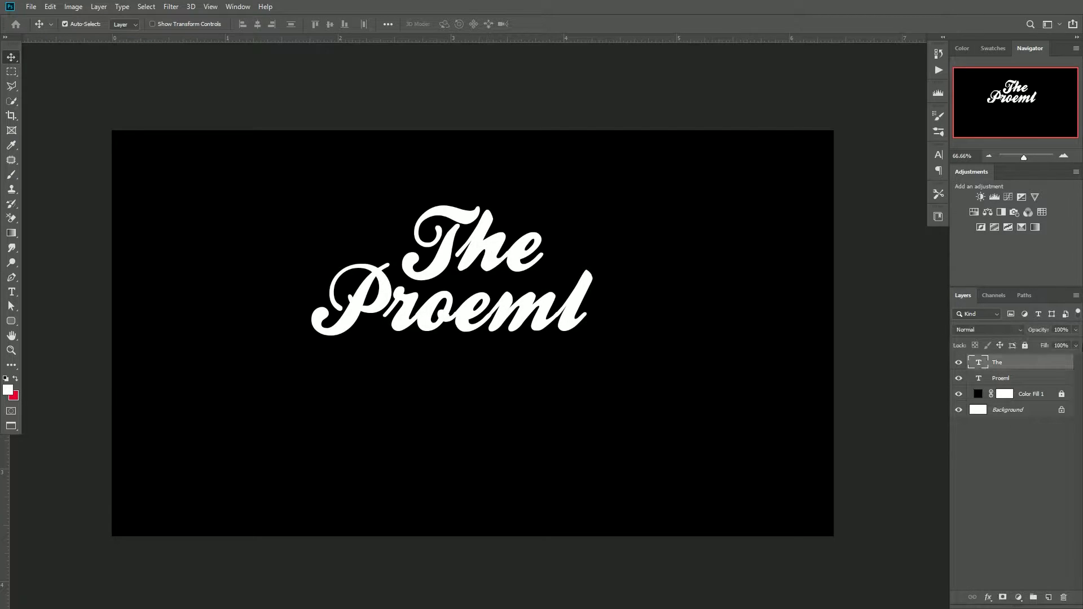
right_click(1046, 365)
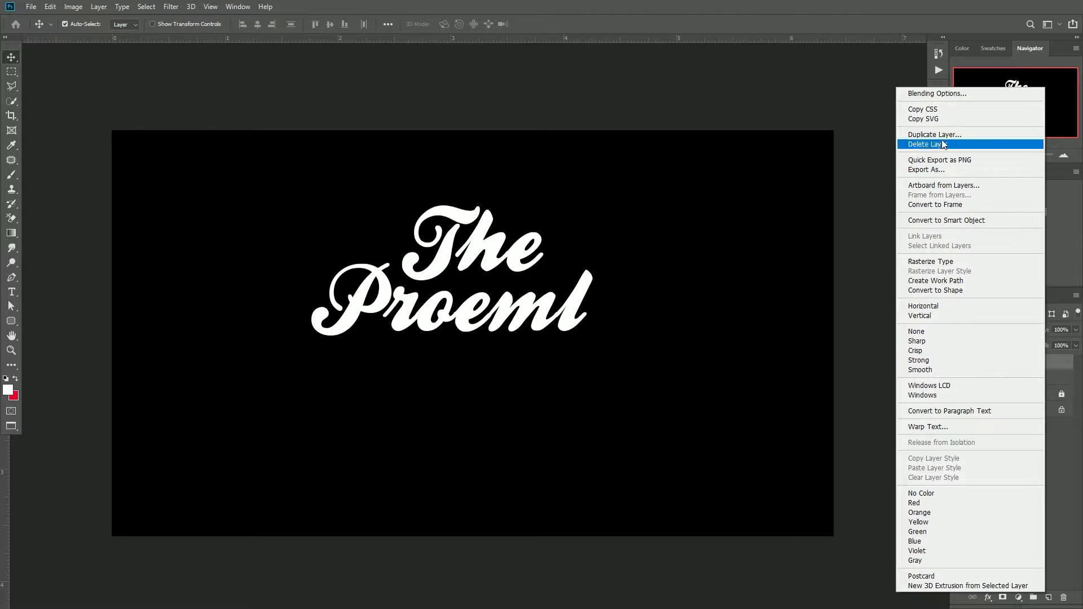
click(925, 136)
click(641, 167)
drag(497, 263, 484, 411)
Replace the lower duplicate's text with "Fine" and move it closer beneath "Proeml".
key(t)
click(452, 389)
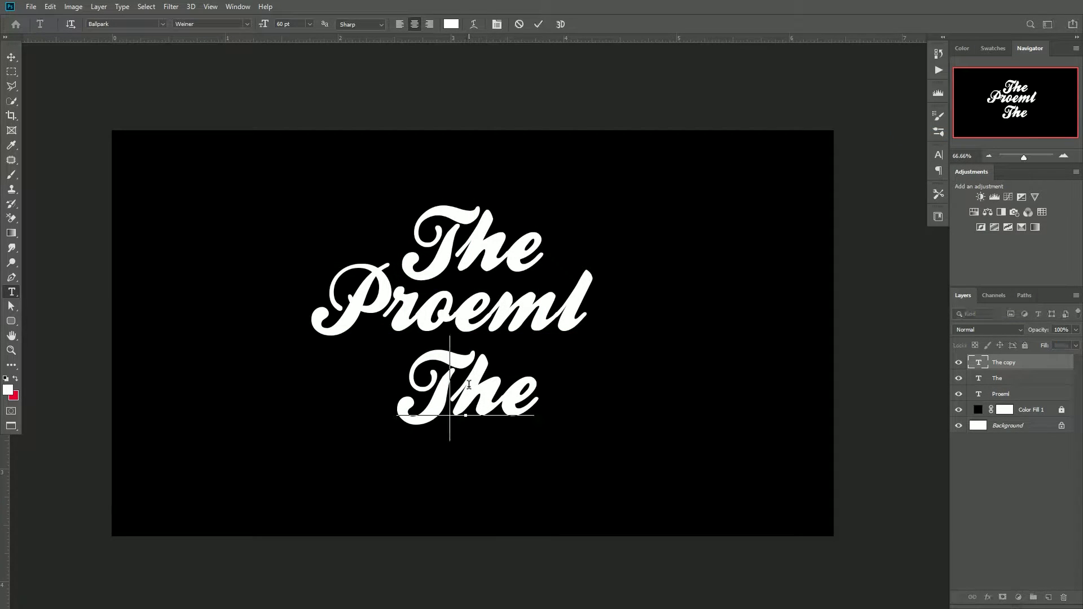
key(ctrl+a)
key(BackSpace)
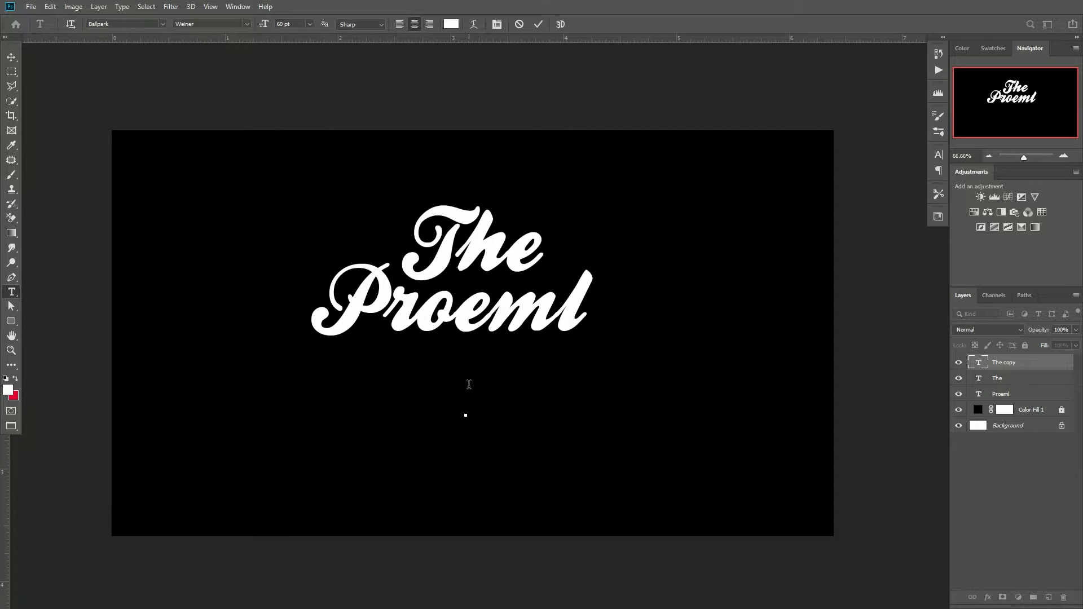
text(E)
key(BackSpace)
text(Fin)
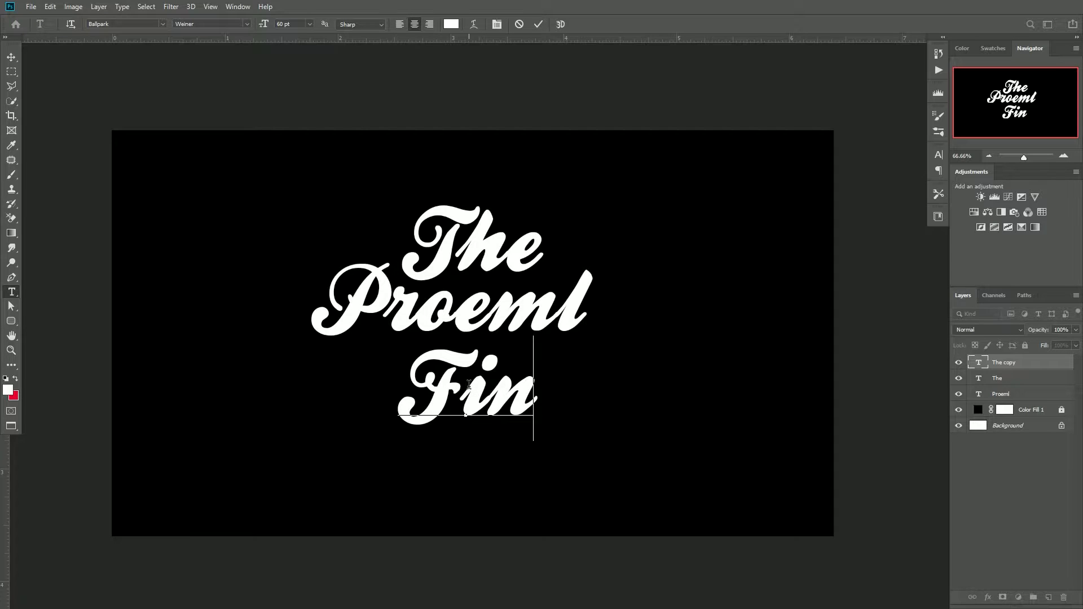
text(e)
click(11, 57)
drag(492, 399, 477, 387)
Select all three text lines and skew them vertically with Free Transform so they slant upward to the right.
drag(586, 443, 341, 209)
drag(497, 318, 497, 322)
scroll(493, 298, up, 1)
scroll(493, 297, up, 1)
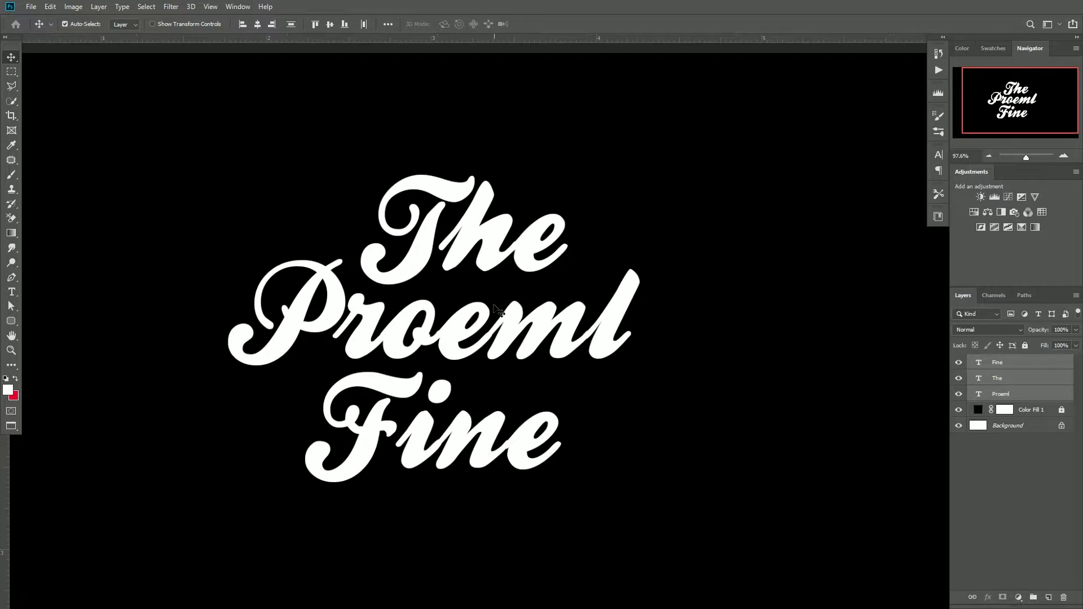
key(ctrl)
key(ctrl+t)
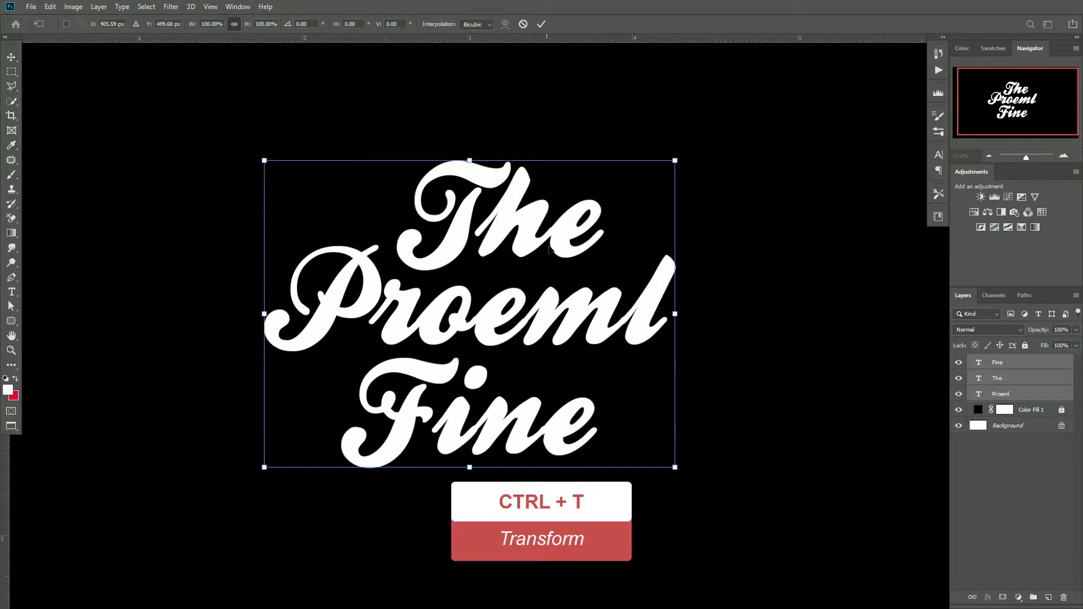
drag(677, 315, 679, 285)
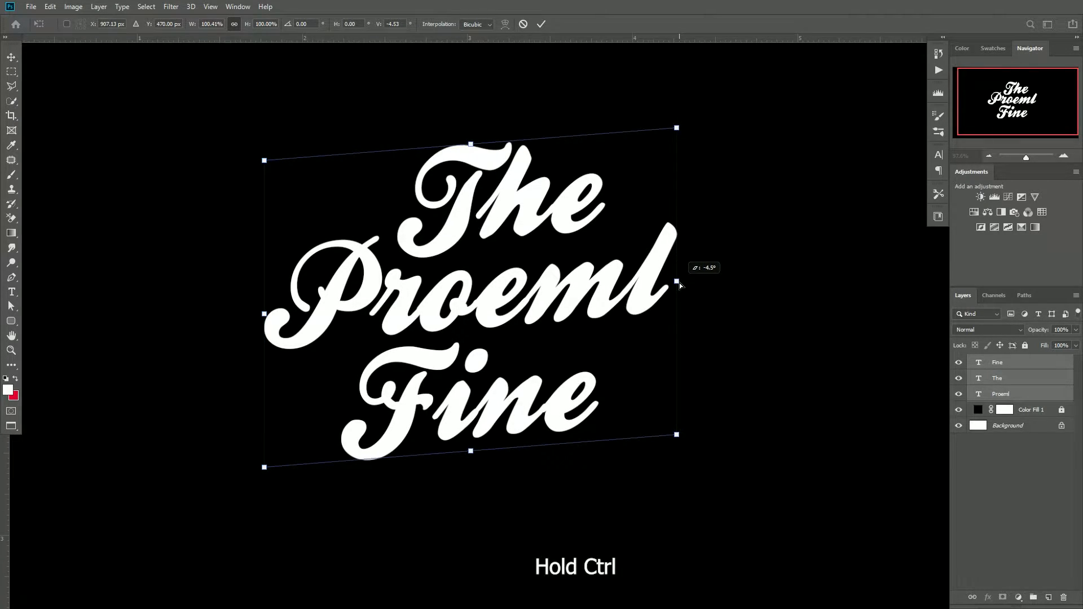
drag(576, 286, 573, 289)
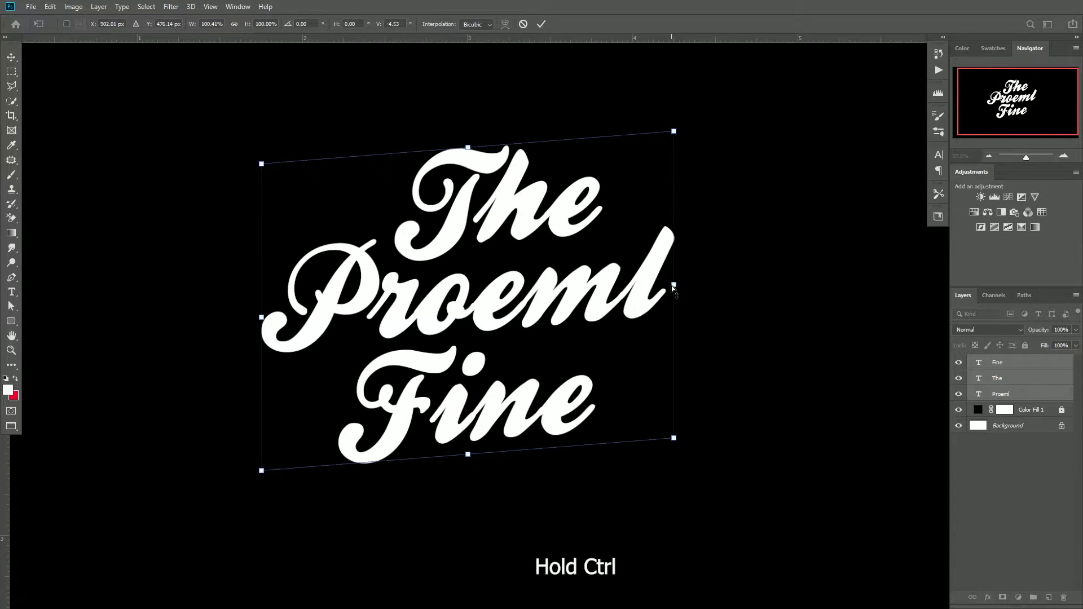
drag(672, 285, 671, 279)
key(Return)
drag(598, 296, 590, 298)
click(645, 142)
Move the word "The" slightly down toward "Proeml" and scale it down a little.
click(551, 211)
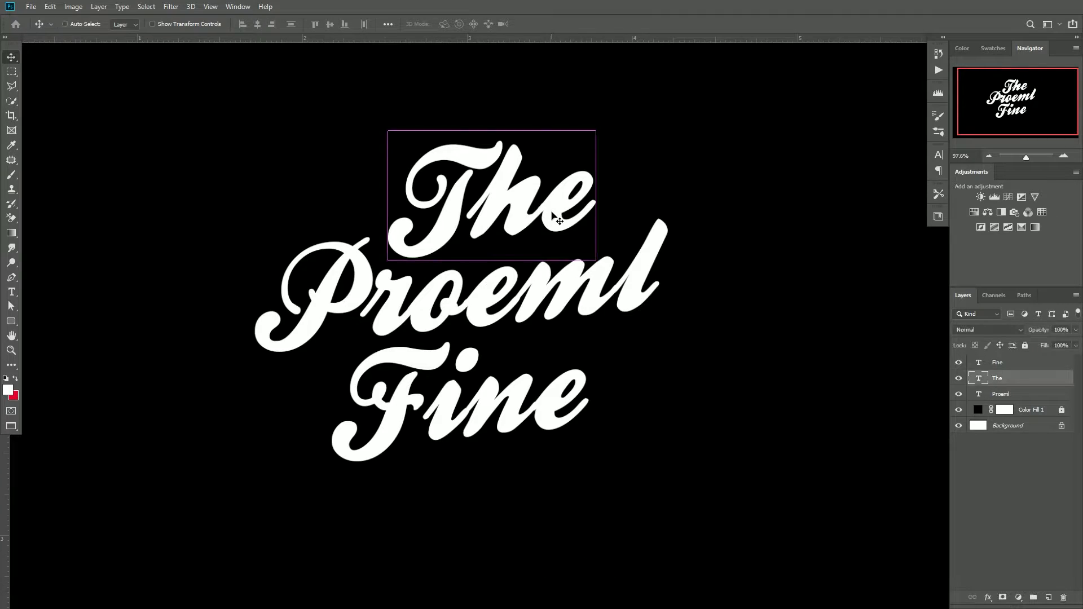
drag(559, 199, 560, 207)
key(ctrl+t)
drag(595, 120, 583, 129)
drag(544, 214, 545, 212)
key(Return)
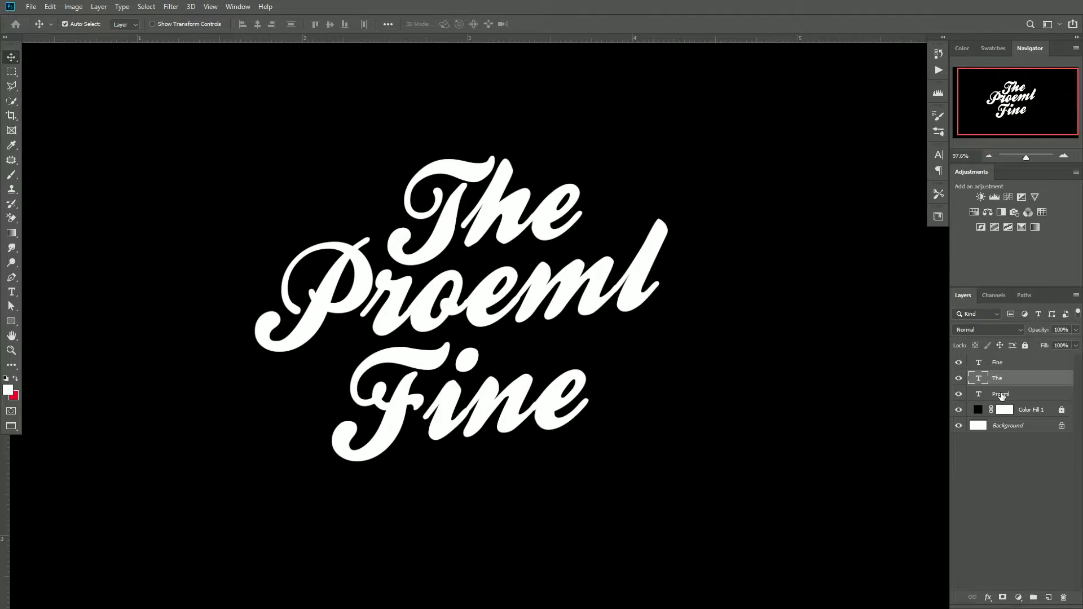
Group the "Fine", "The" and "Proeml" text layers together.
click(1001, 396)
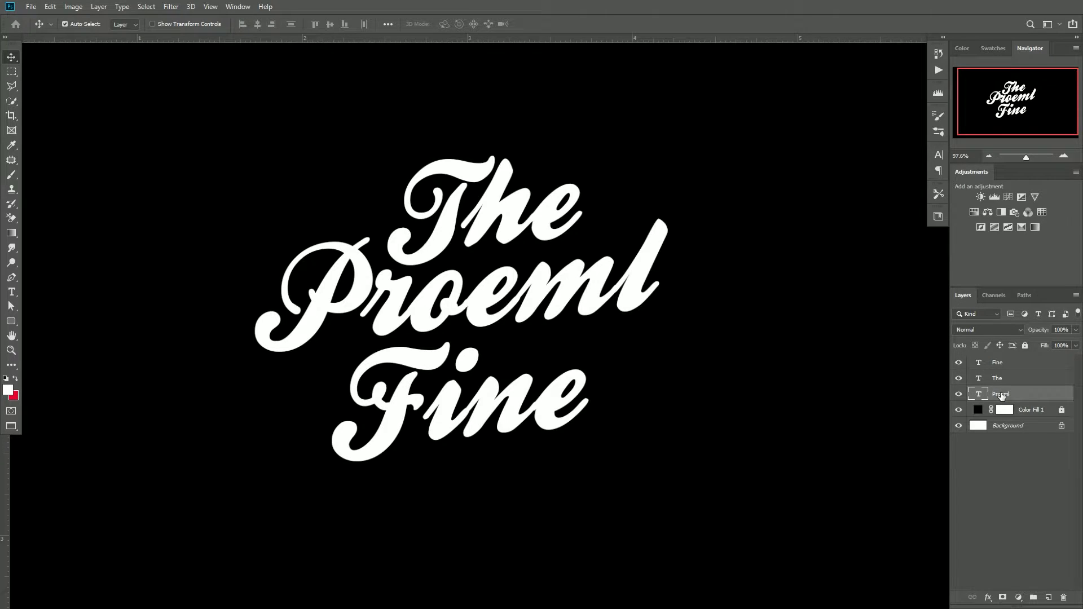
shift+click(999, 362)
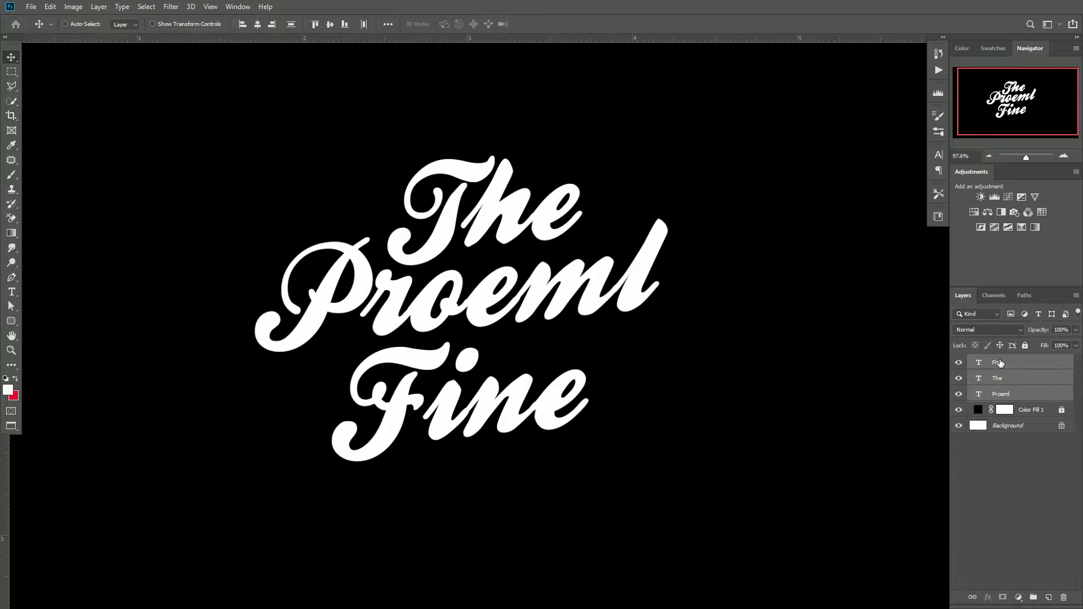
key(ctrl+g)
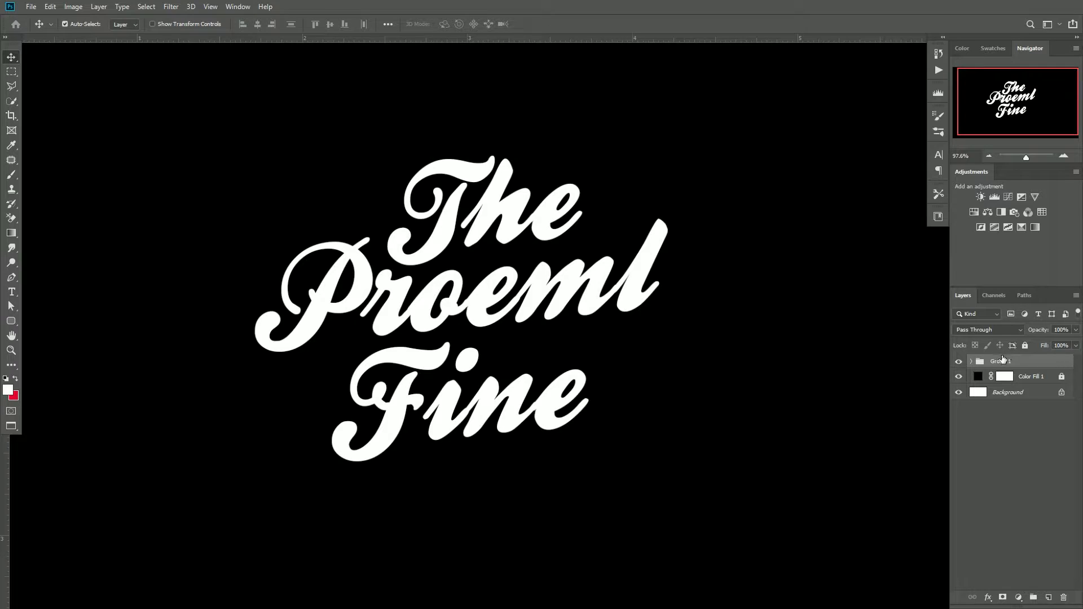
Add a black outside Stroke effect with a size of 18 px to the text group.
click(987, 597)
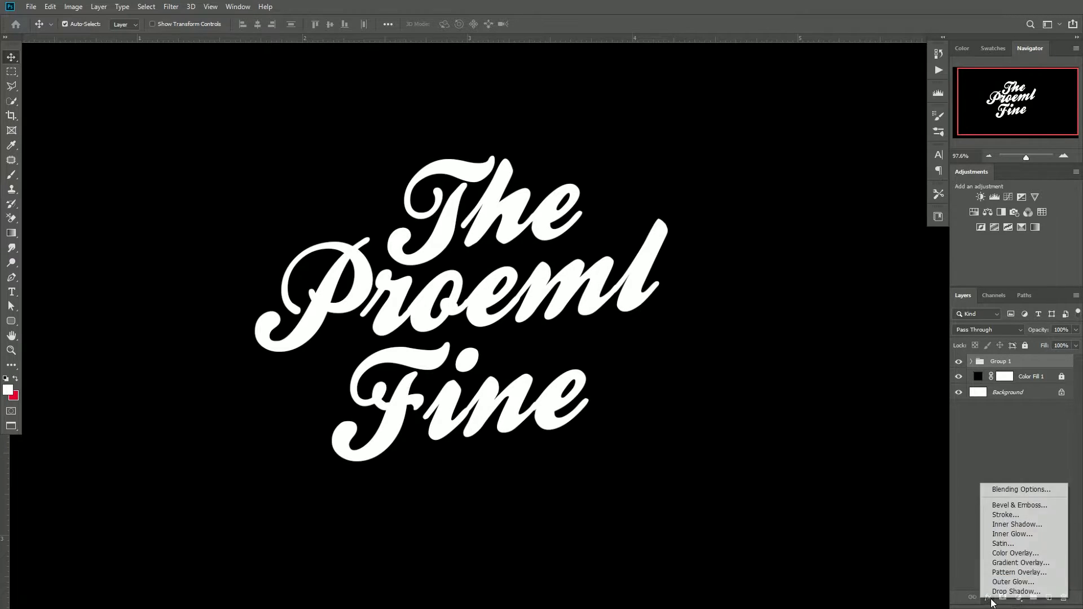
click(1002, 515)
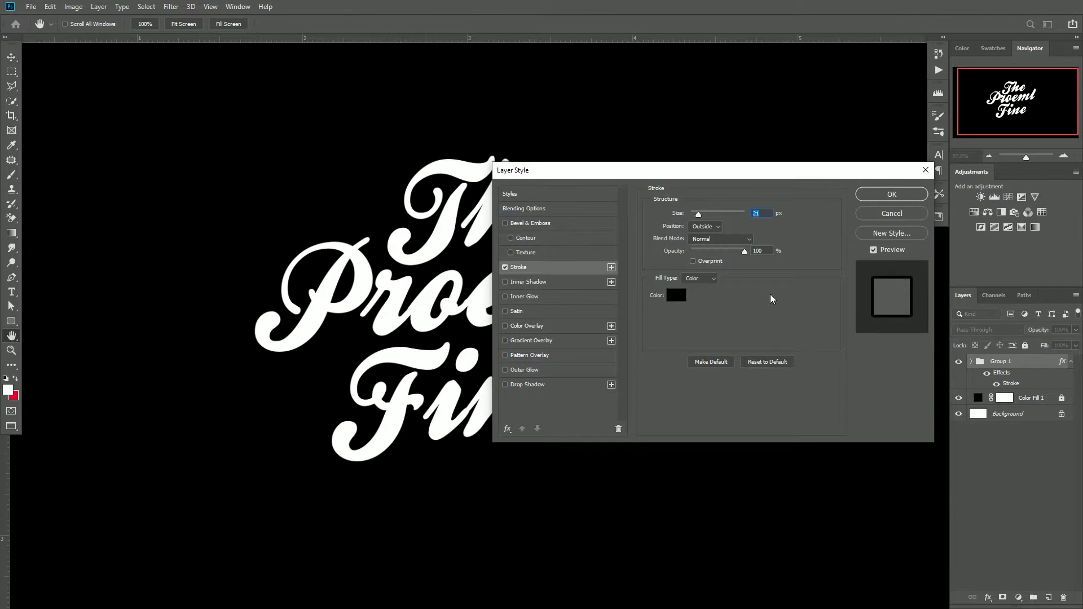
drag(608, 177, 721, 168)
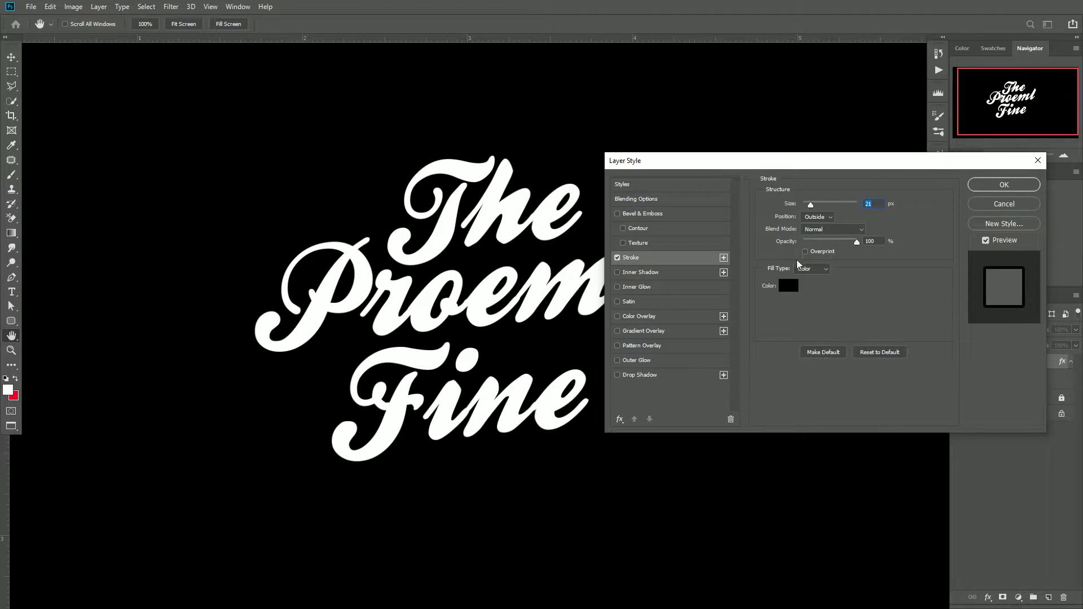
click(789, 285)
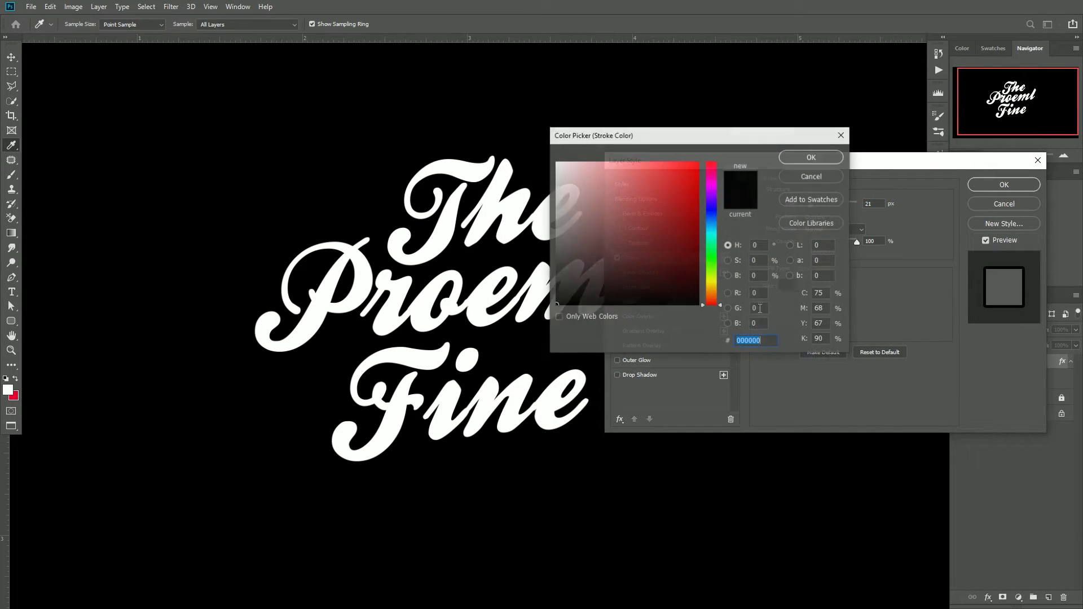
click(812, 158)
text(21)
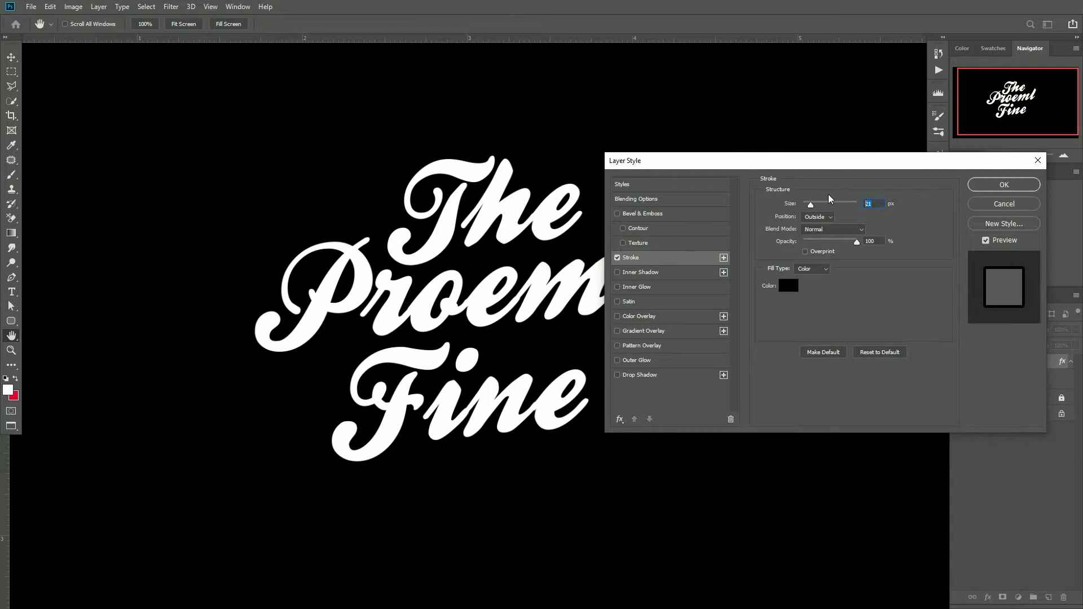
text(18)
drag(836, 165, 795, 160)
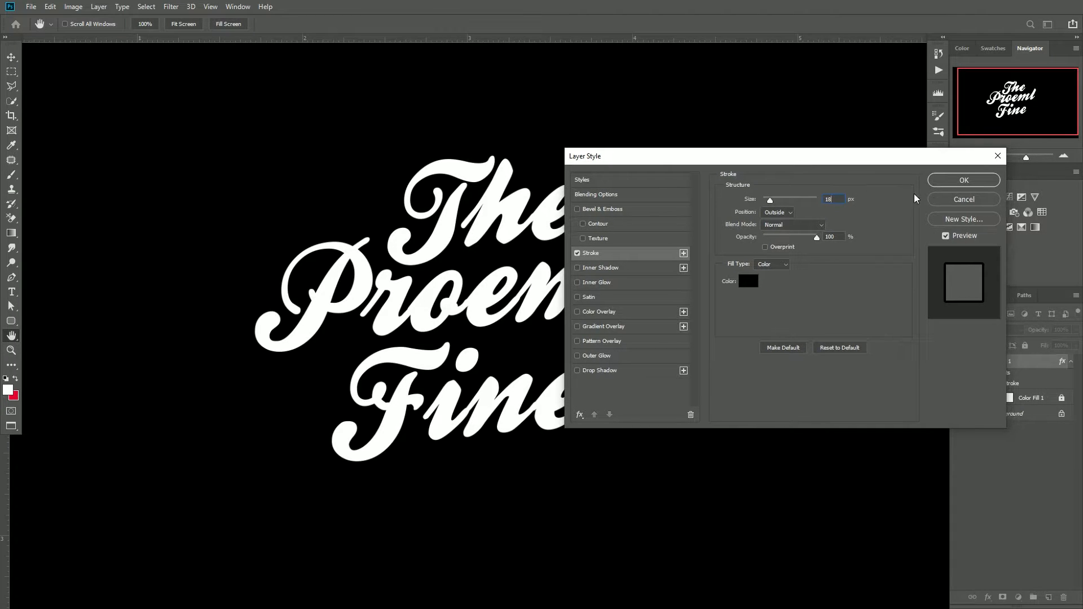
click(947, 180)
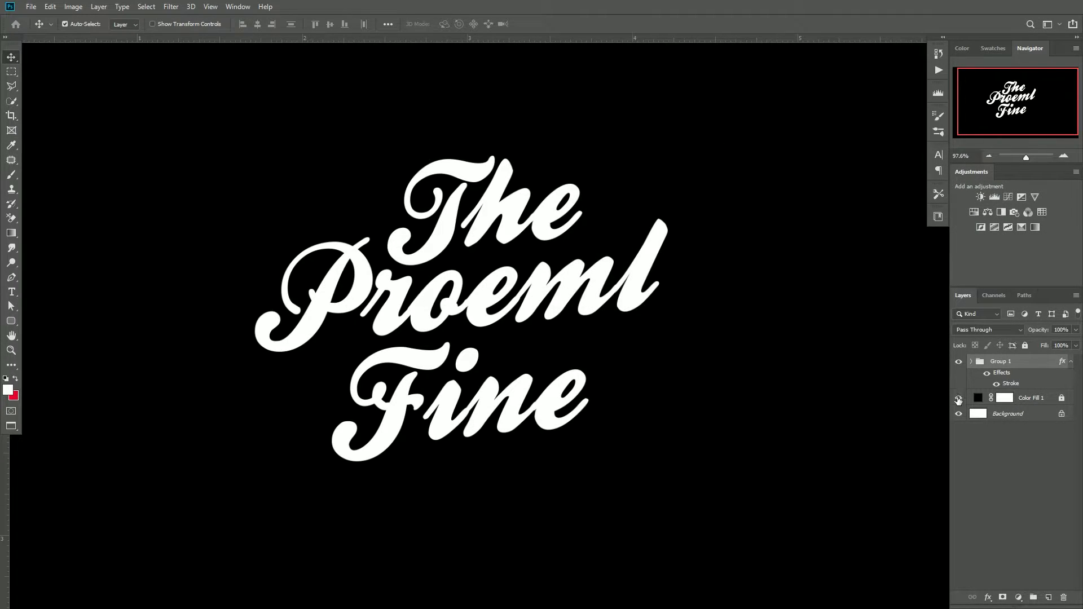
Toggle the black Color Fill 1 layer's visibility to check the stroke around the lettering.
click(958, 398)
click(958, 398)
click(958, 398)
click(959, 398)
Duplicate the stroked text group twice, as "Group 1 copy" and "Group 1 copy 2".
right_click(1020, 365)
click(953, 195)
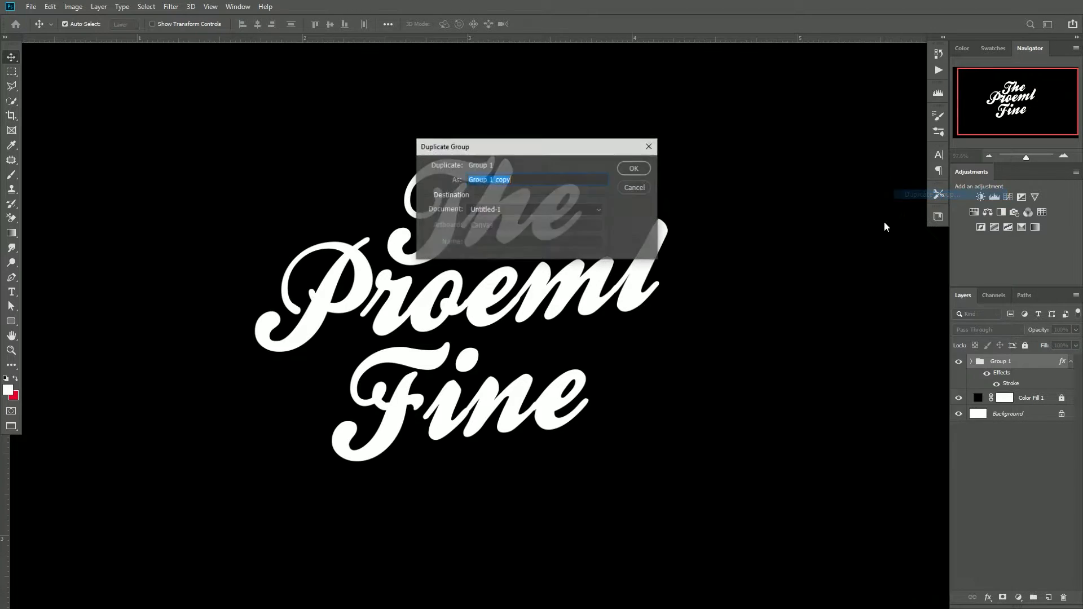
click(634, 170)
right_click(1030, 364)
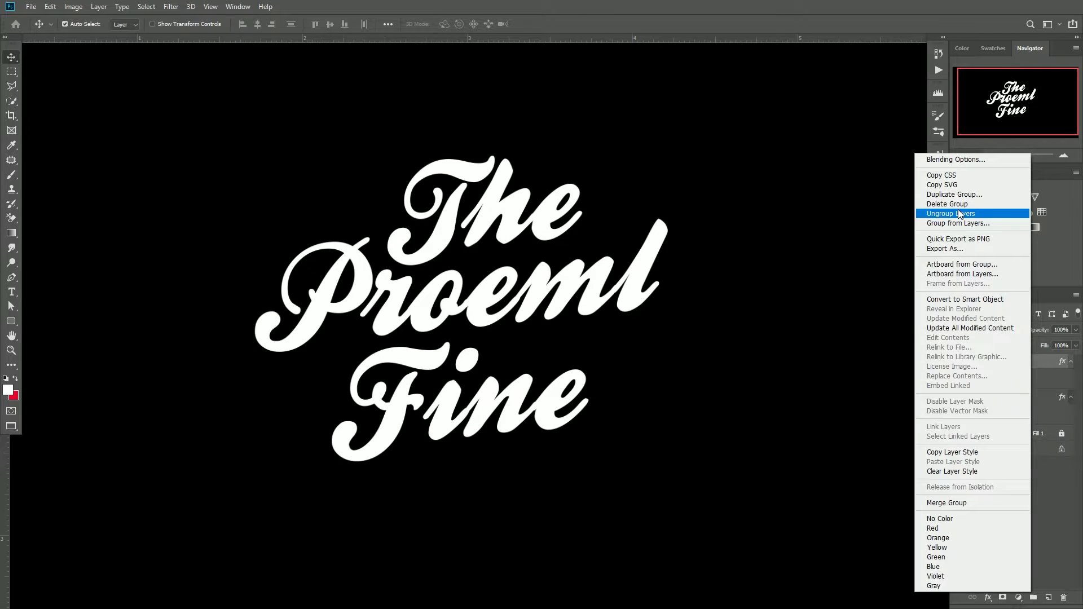
click(959, 195)
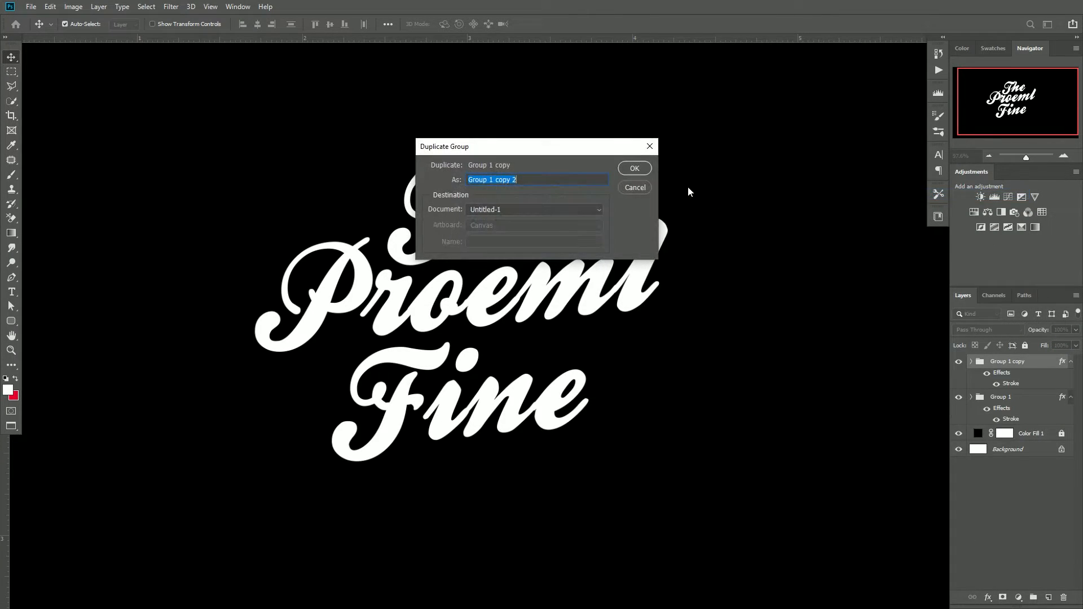
click(634, 169)
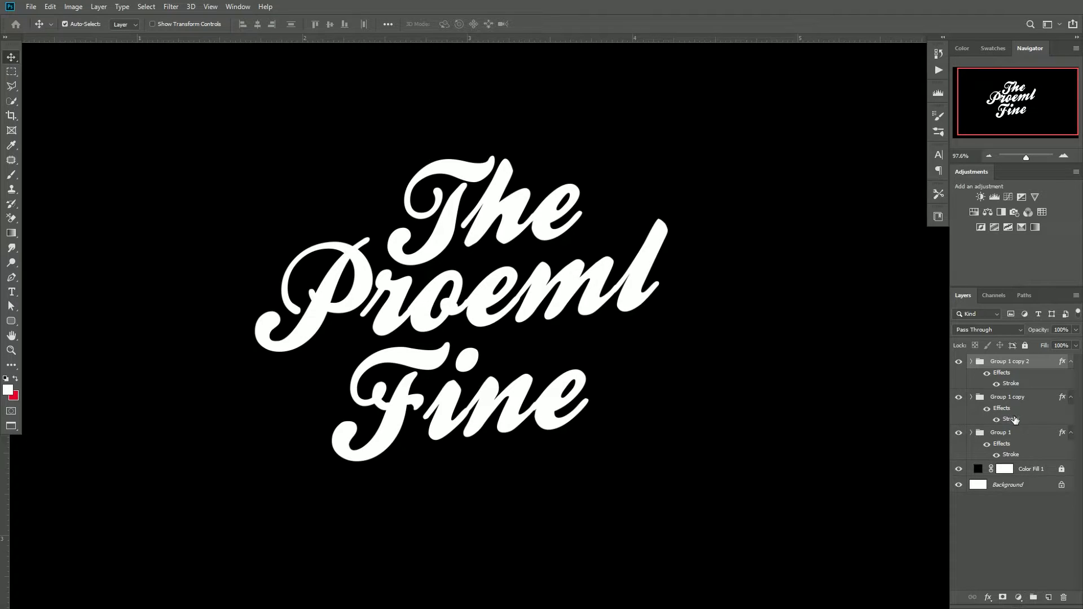
Set the stroke of Group 1 copy to yellow fce446 with a size of 19 px.
click(1013, 418)
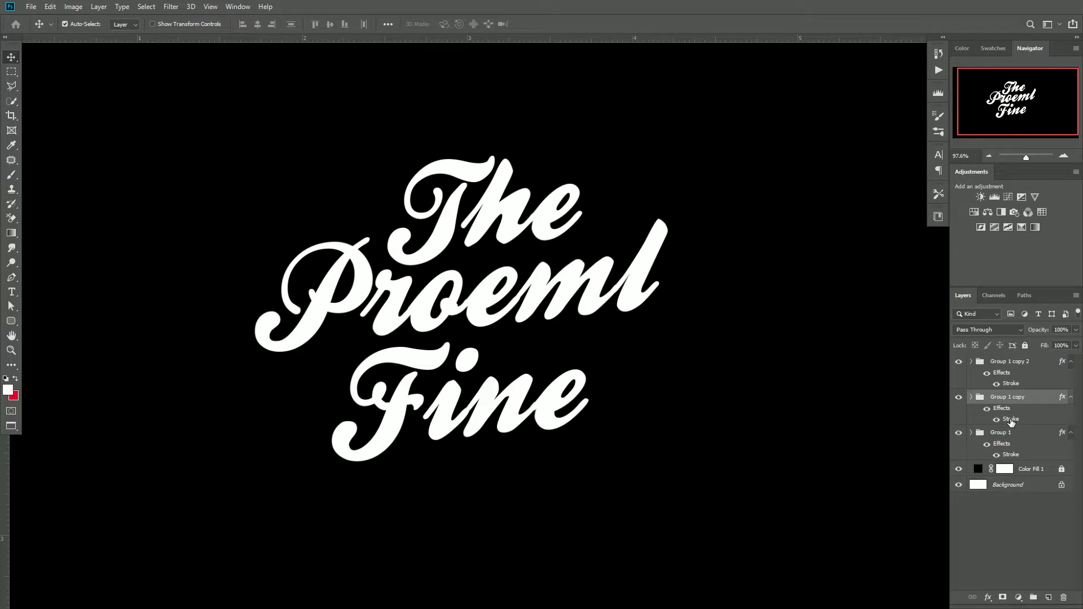
double_click(1011, 420)
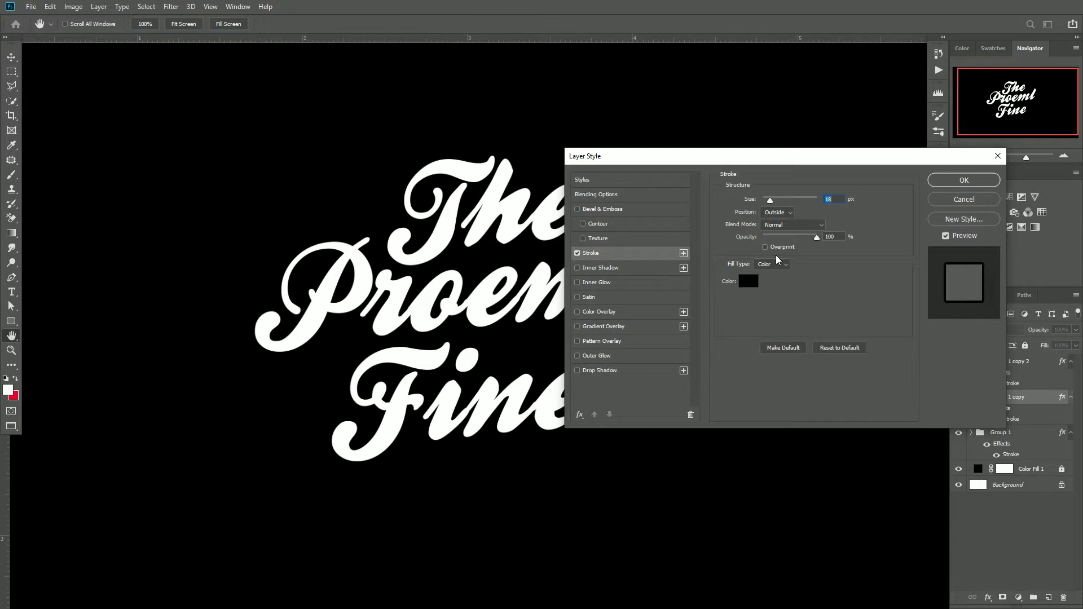
click(749, 281)
drag(713, 223, 719, 284)
click(654, 162)
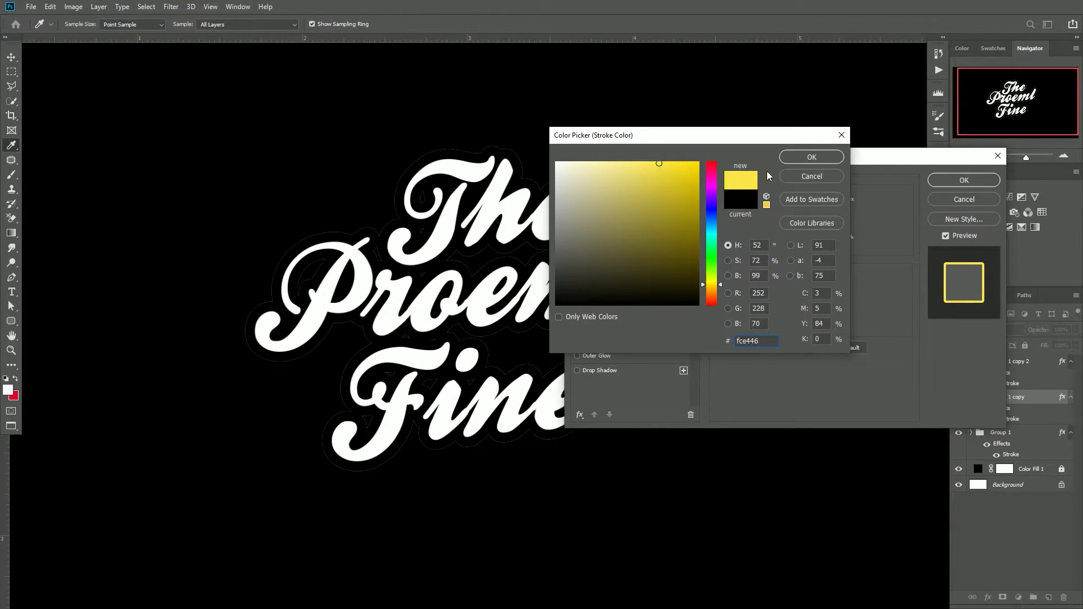
click(800, 158)
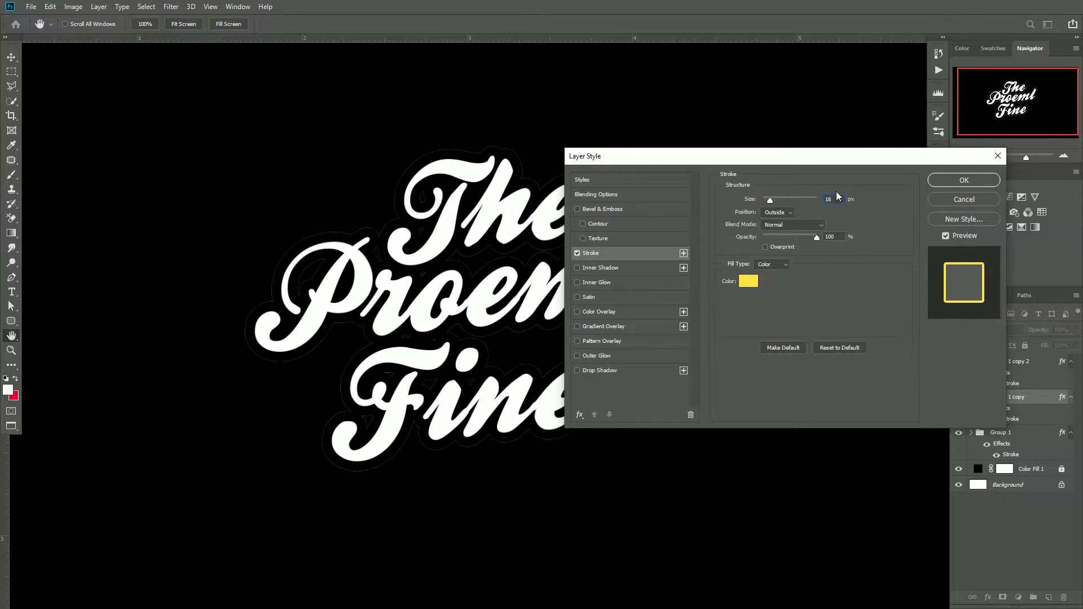
text(19)
click(964, 180)
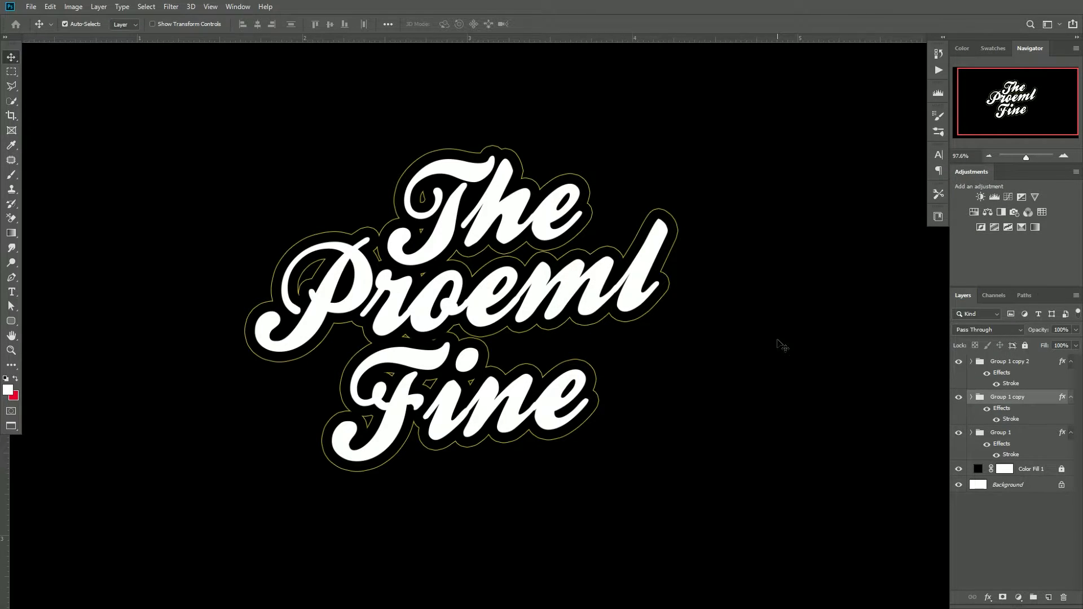
Offset Group 1 copy about 6 px to the right and 8 px down using Free Transform.
key(ctrl+t)
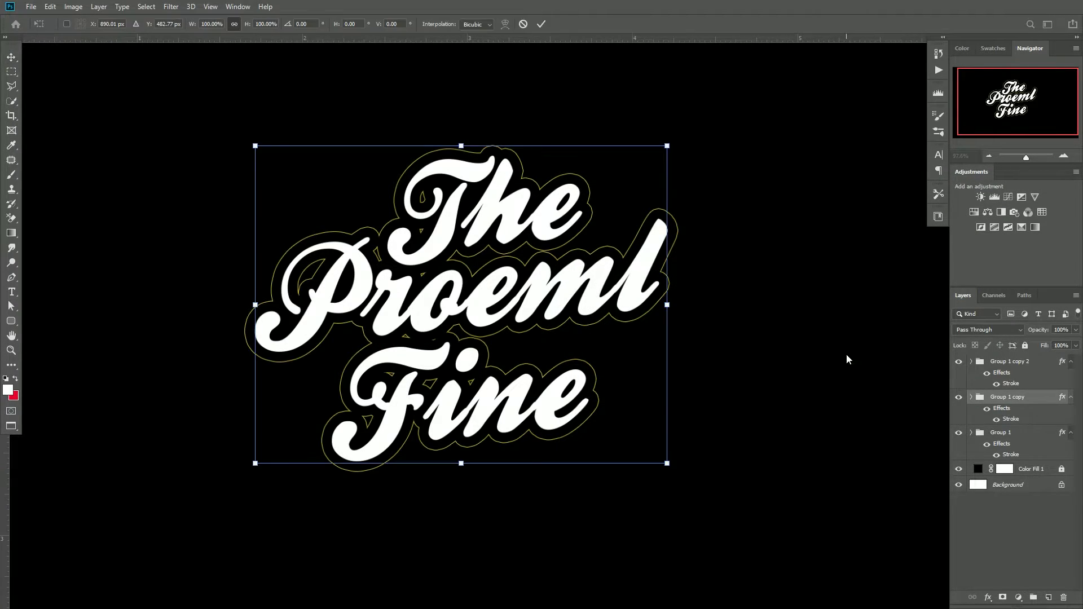
key(Down)
key(Down)
key(Down)
key(Down)
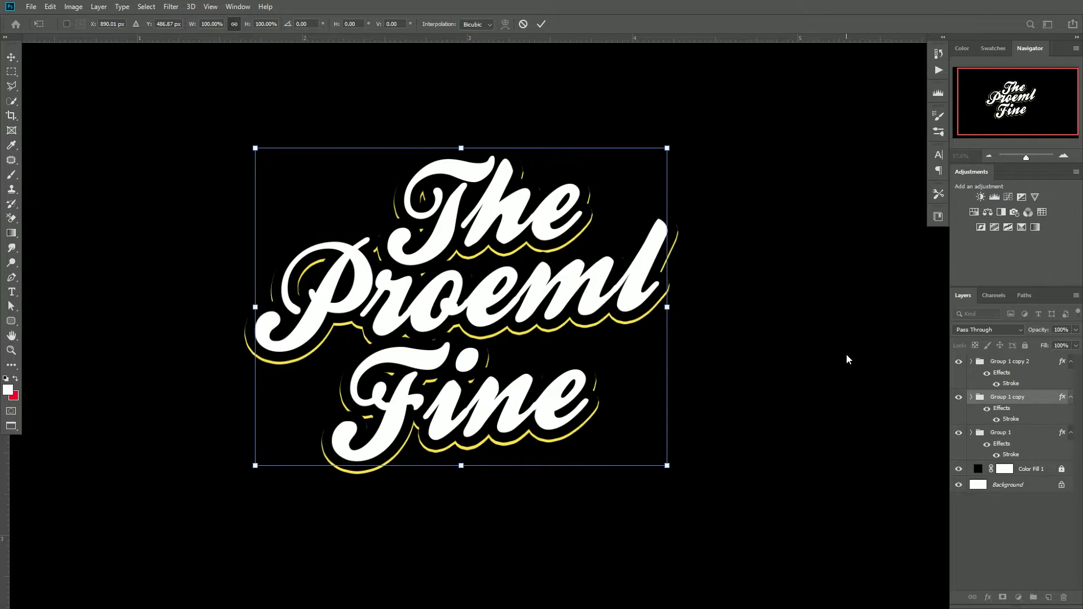
key(Down)
key(Down)
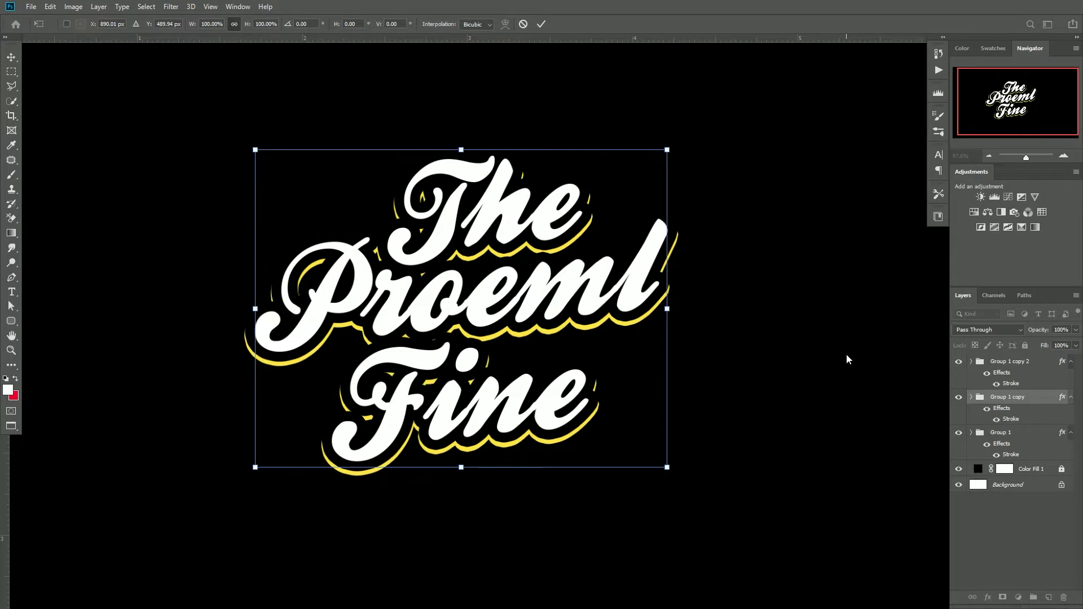
key(Right)
key(Right)
key(Right)
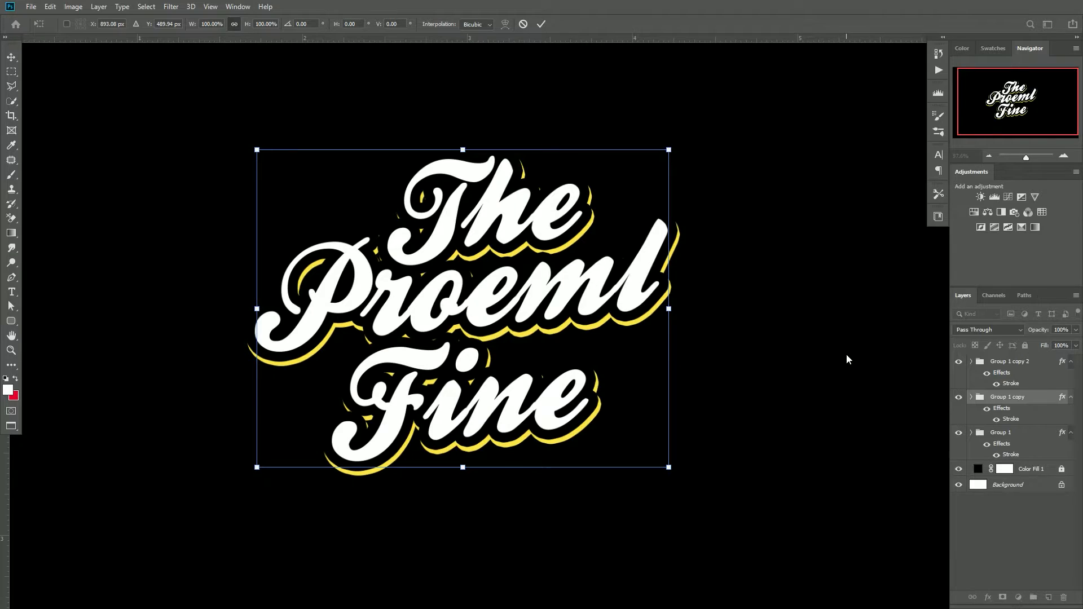
key(Right)
key(Down)
key(Down)
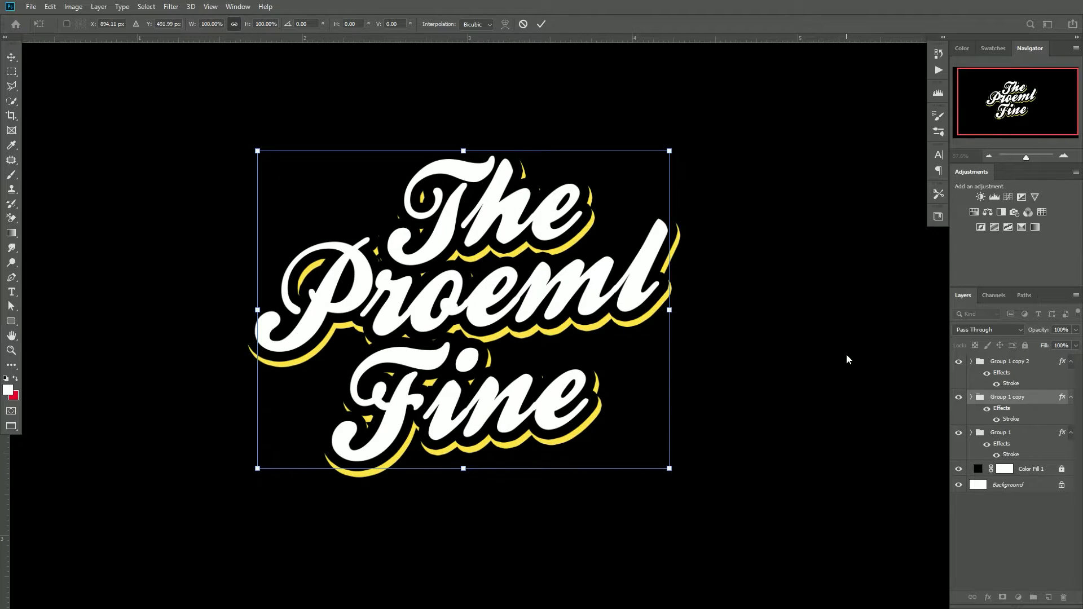
key(Right)
key(Right)
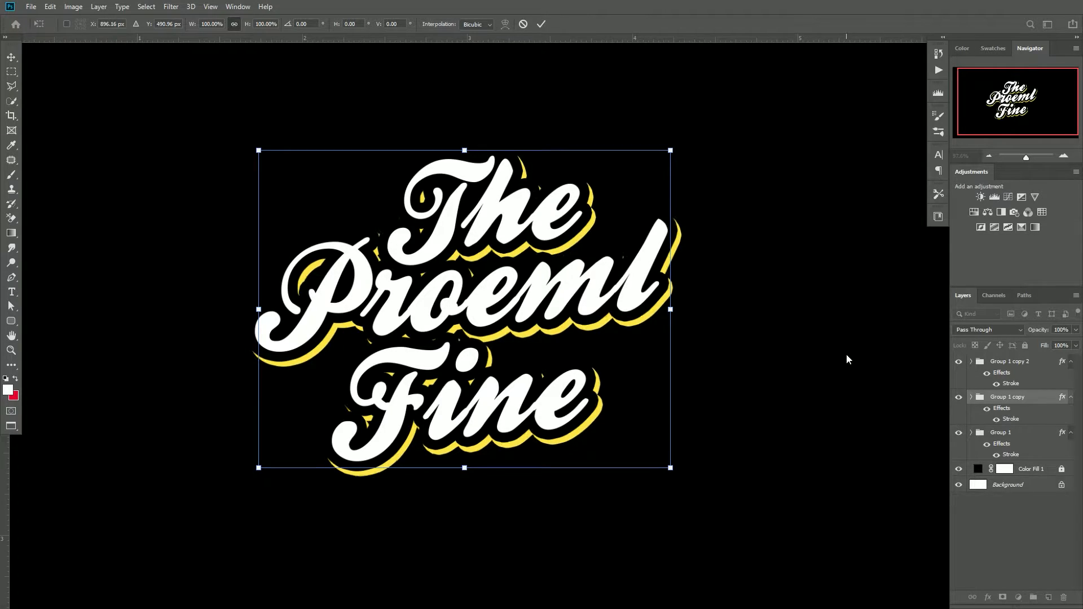
key(Return)
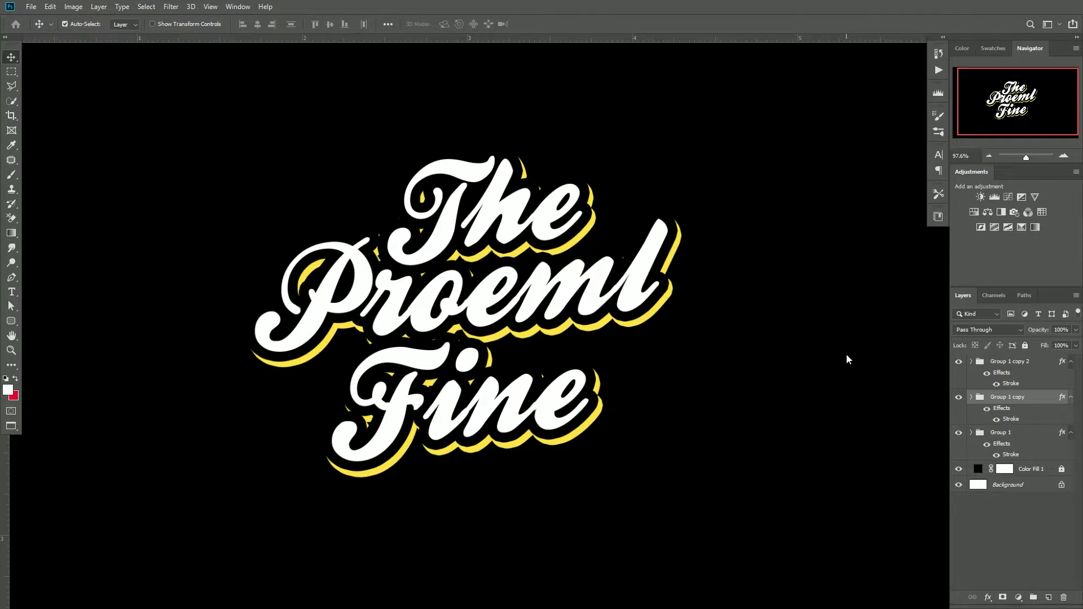
Toggle the black Color Fill 1 layer's visibility to check the offset yellow stroke against white.
click(958, 470)
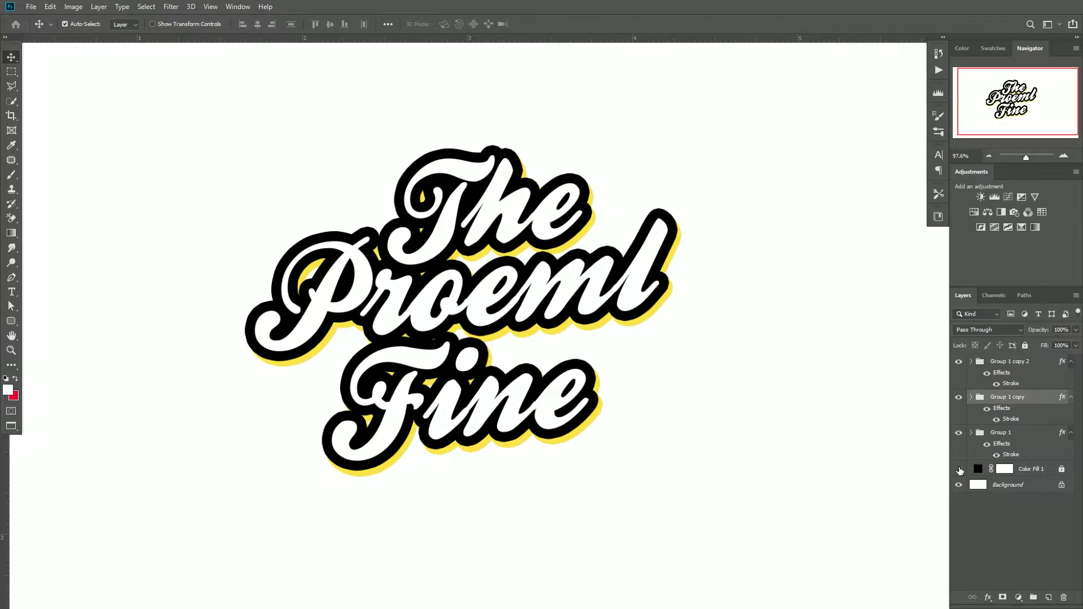
click(959, 469)
Combine the three stroked text groups into one parent group and check its contents.
scroll(640, 364, up, 3)
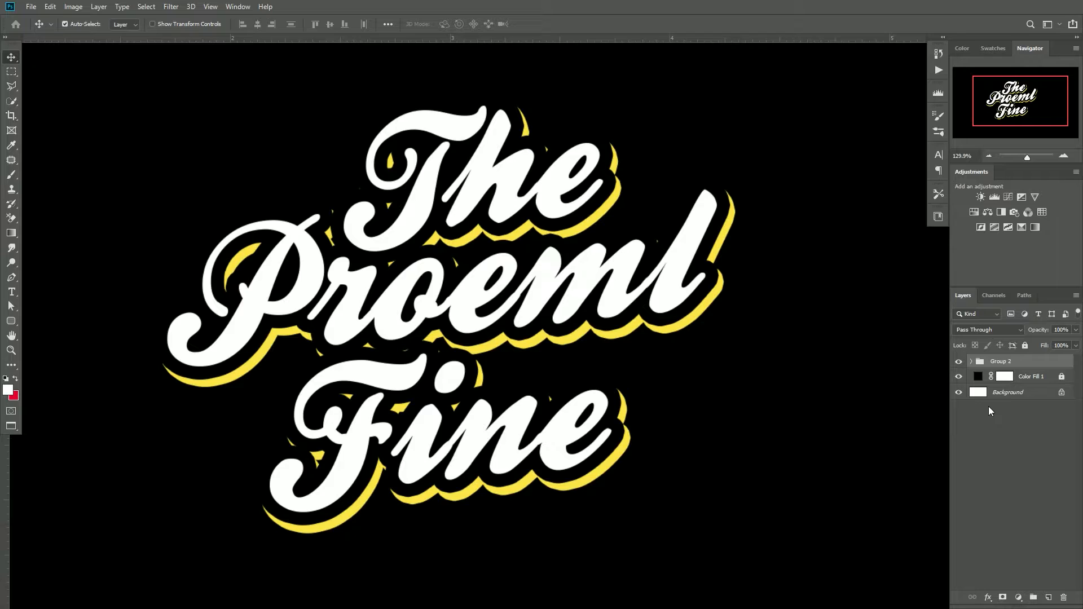
click(971, 361)
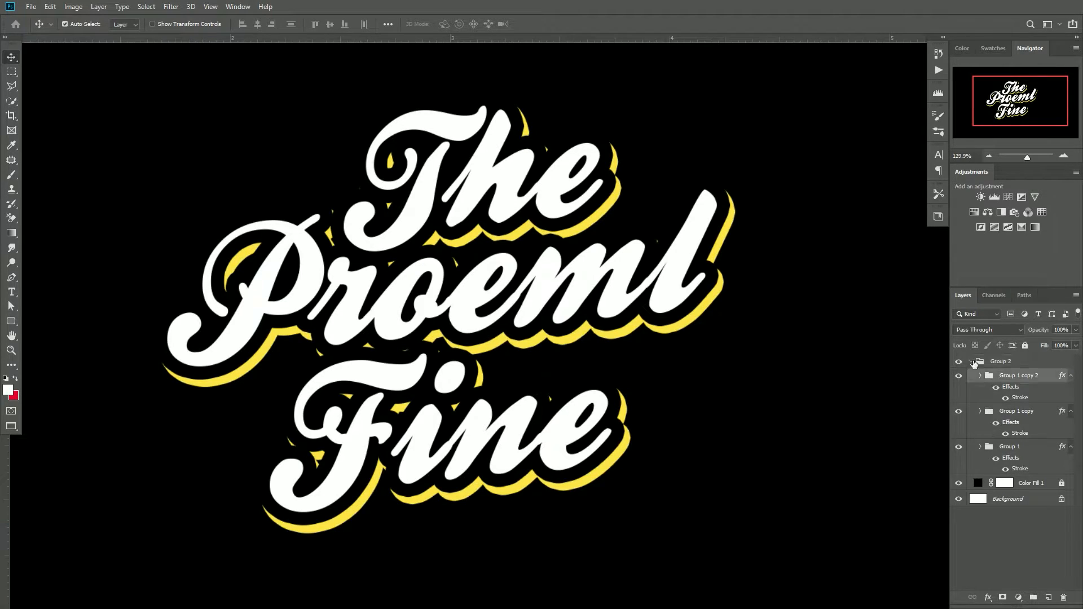
click(971, 361)
Add an outside Stroke effect in white ffffff to Group 2.
click(991, 600)
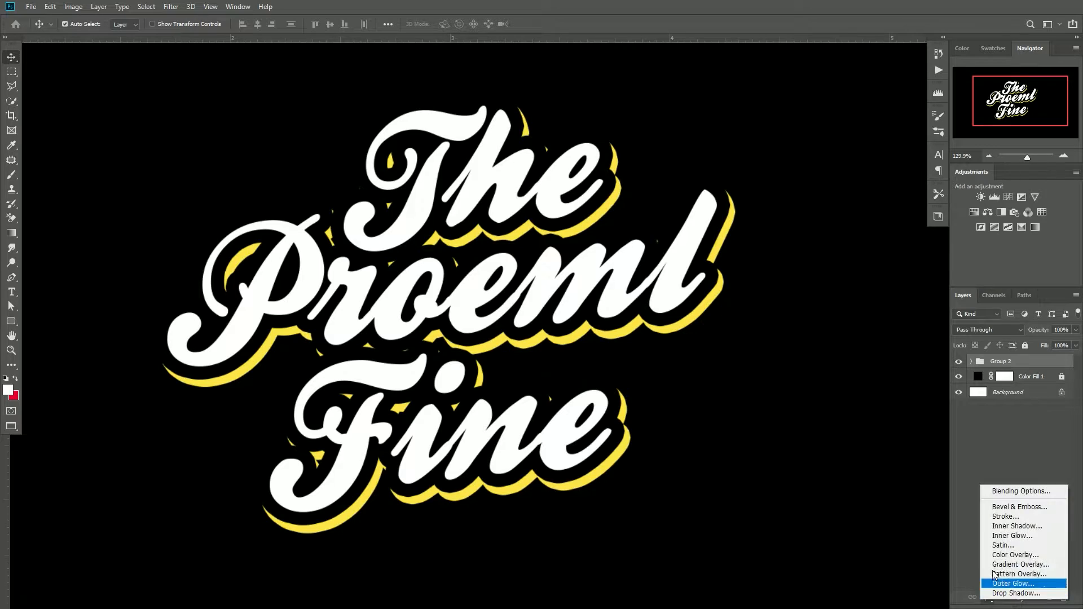
click(1003, 516)
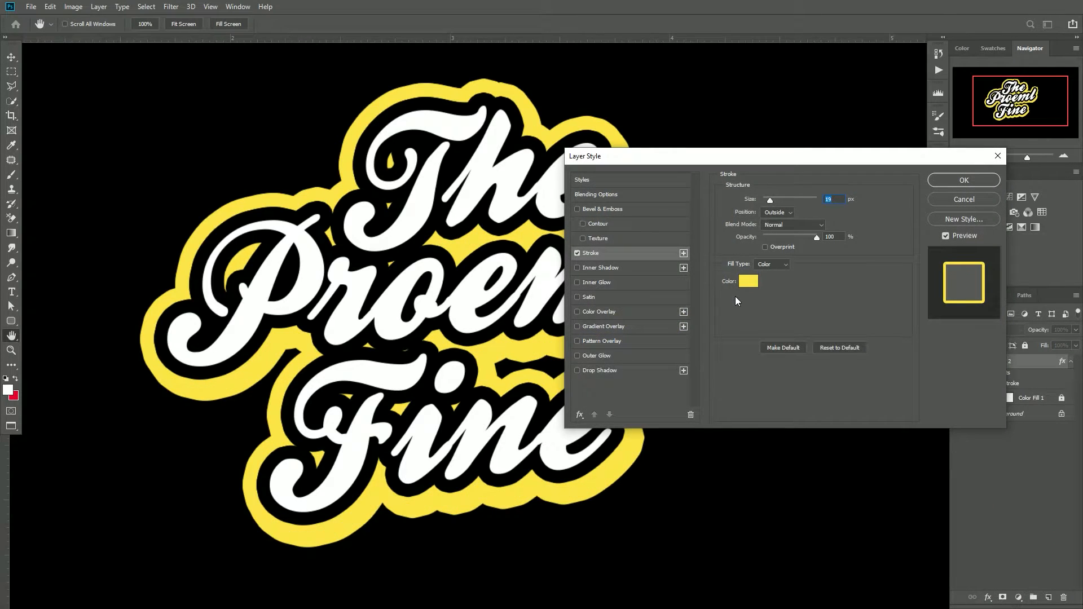
click(742, 284)
text(ffffff)
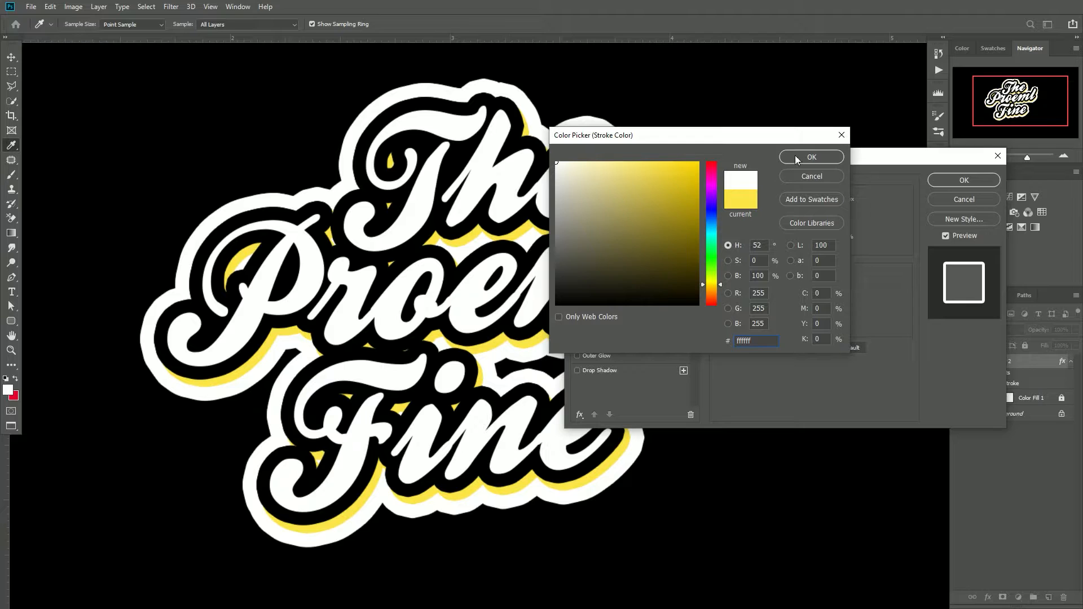
click(795, 157)
Set the size of Group 2's white stroke to 9 px and apply the layer style.
mouse_move(693, 158)
mouse_down()
mouse_move(846, 155)
mouse_move(835, 157)
mouse_up()
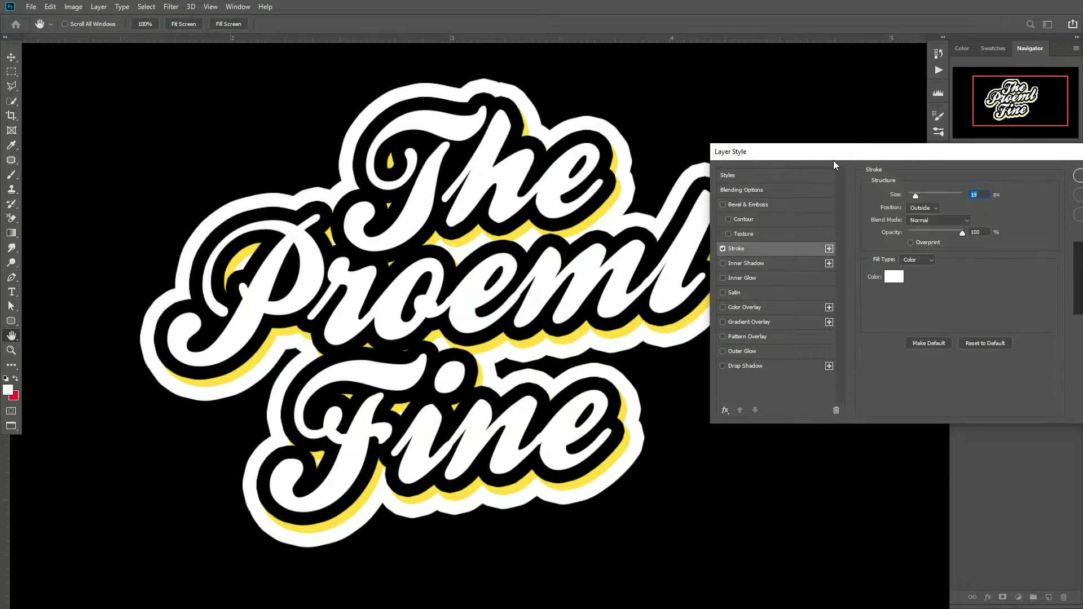
drag(915, 197, 911, 193)
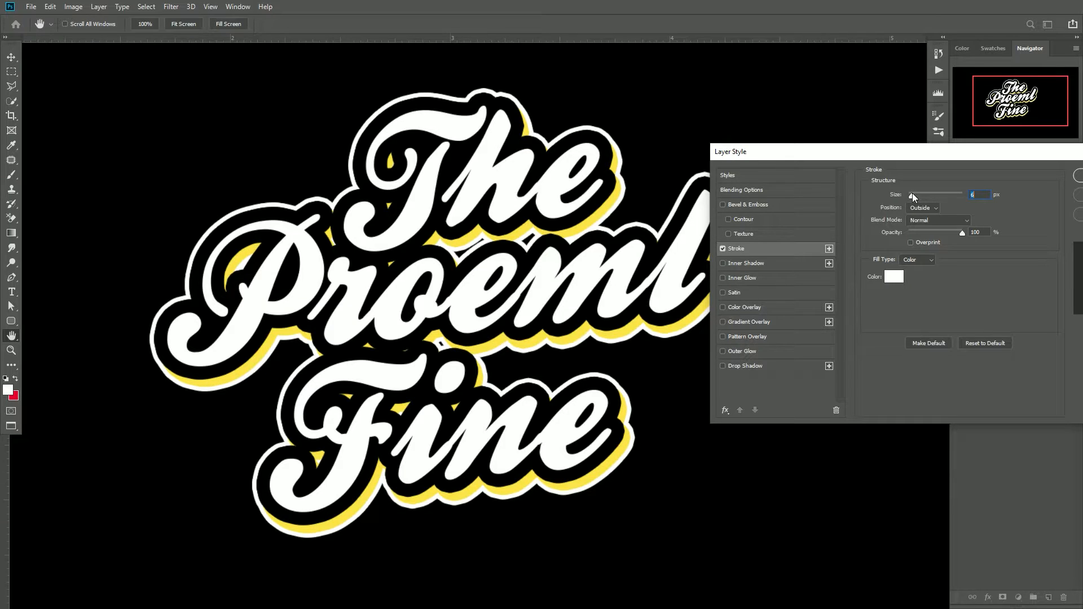
drag(912, 193, 913, 188)
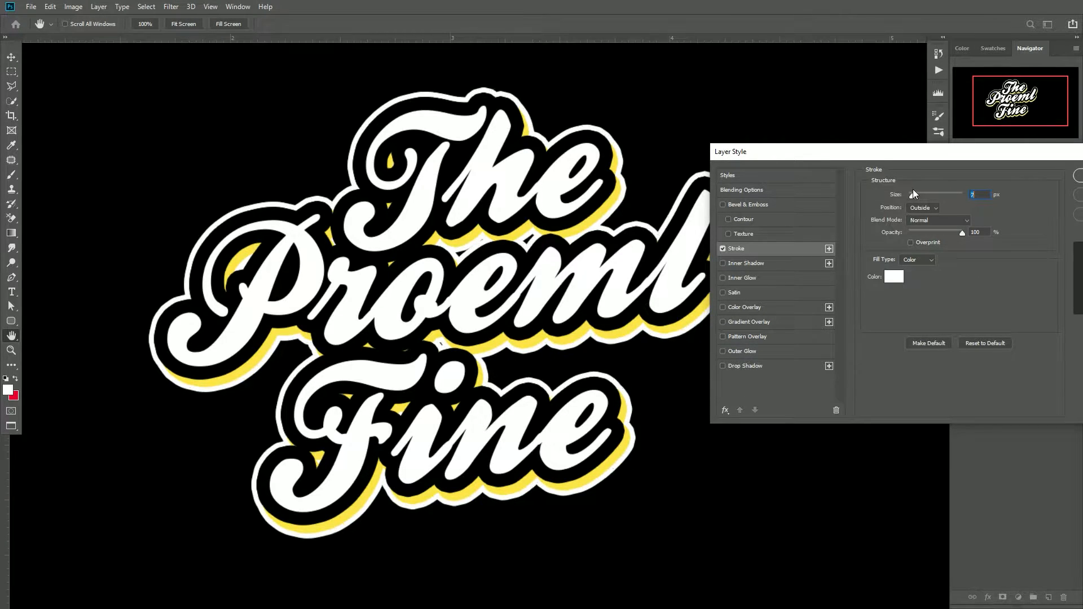
drag(876, 153, 845, 151)
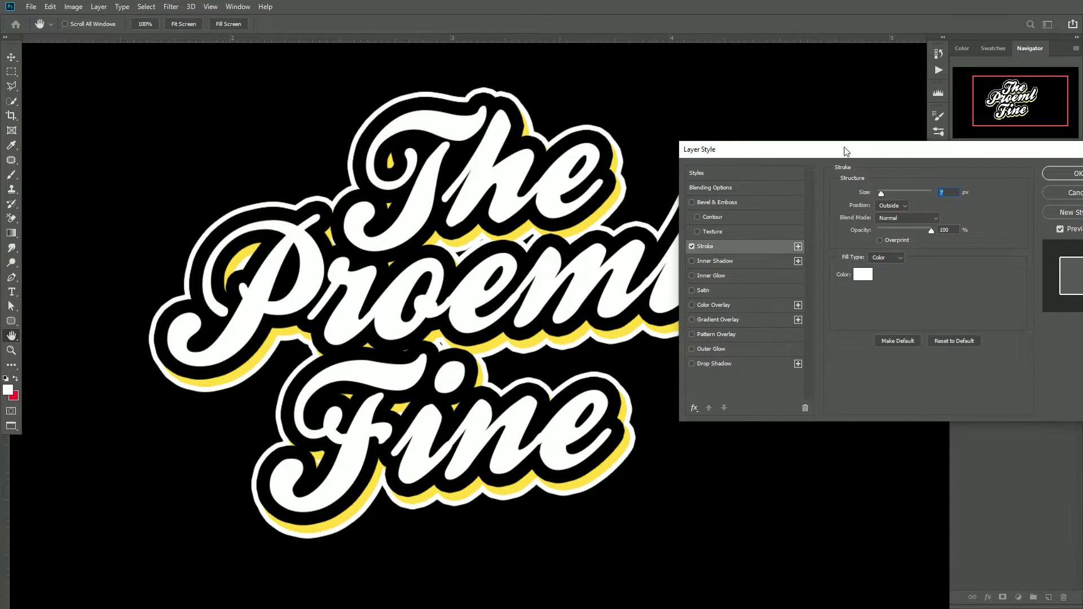
key(Up)
key(Up)
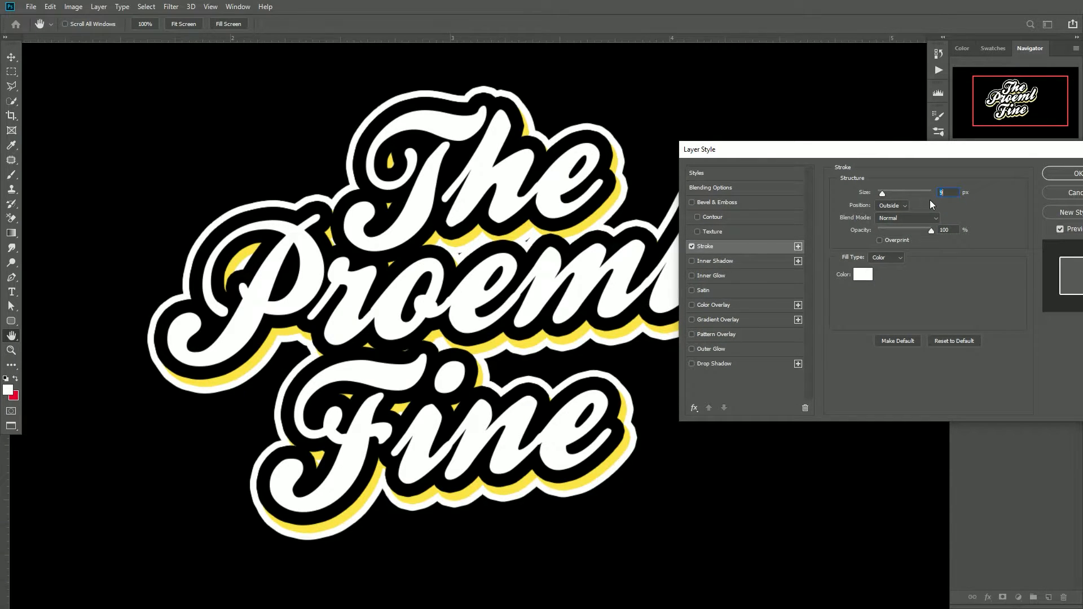
click(1074, 173)
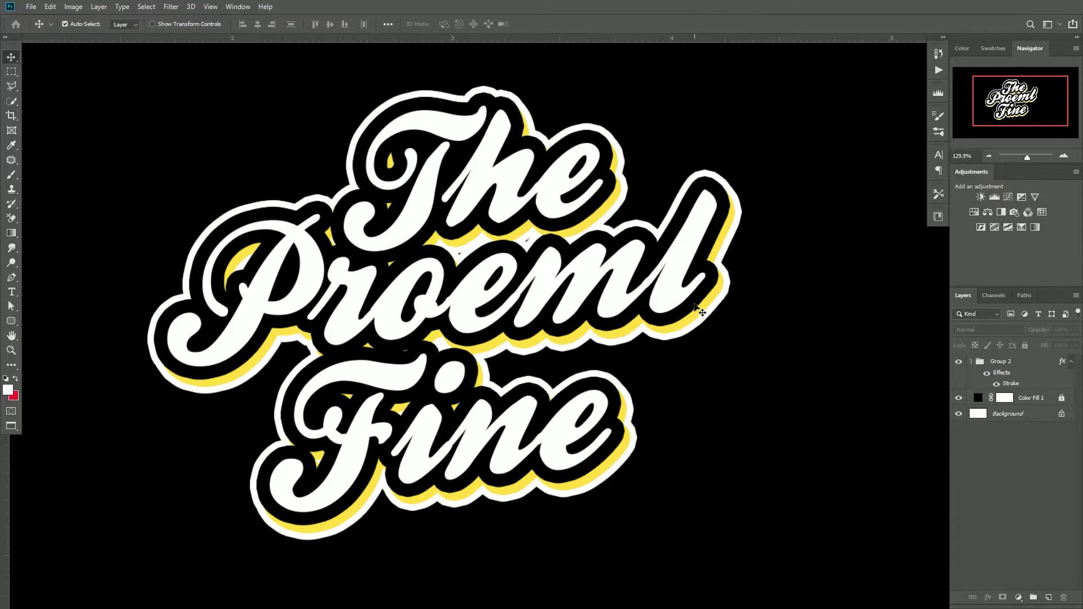
Change the stroke color of Group 1 copy inside Group 2 to blue 46a9fc.
click(970, 361)
click(959, 434)
click(960, 433)
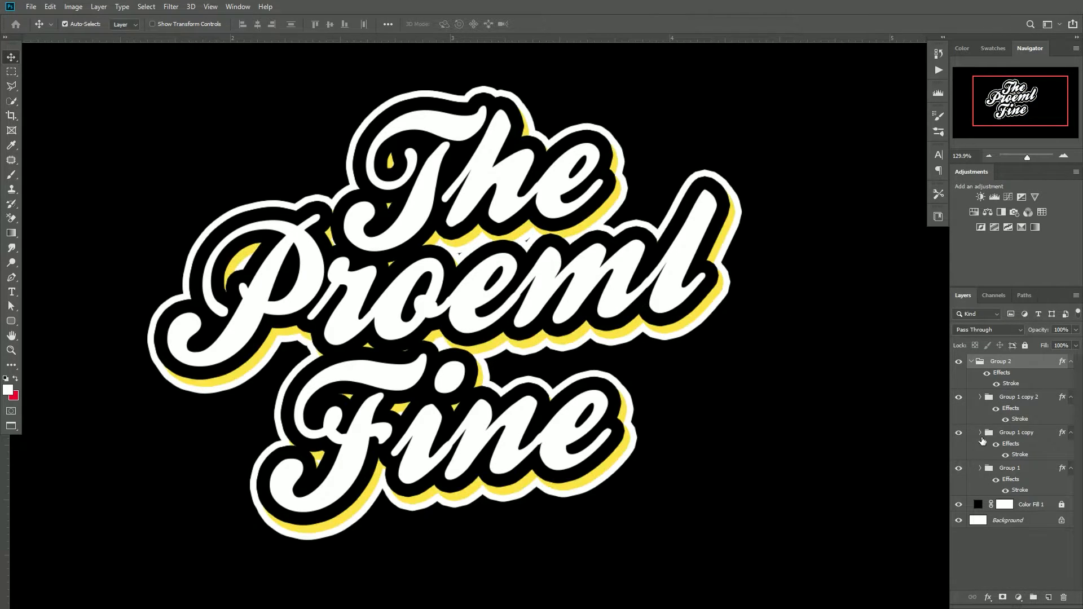
click(1013, 457)
double_click(1014, 457)
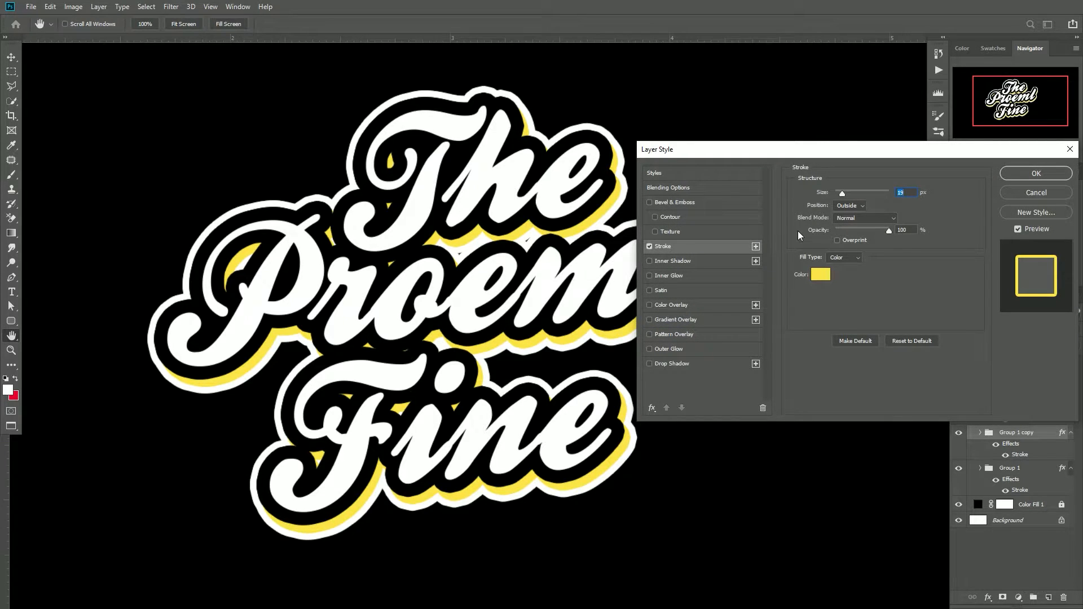
click(821, 274)
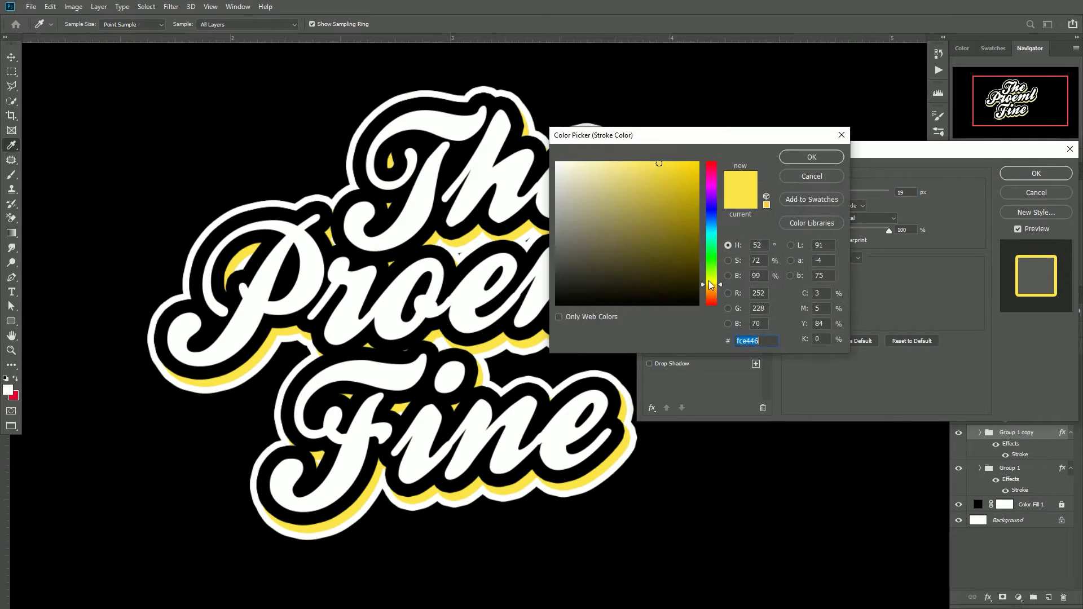
drag(714, 283, 712, 222)
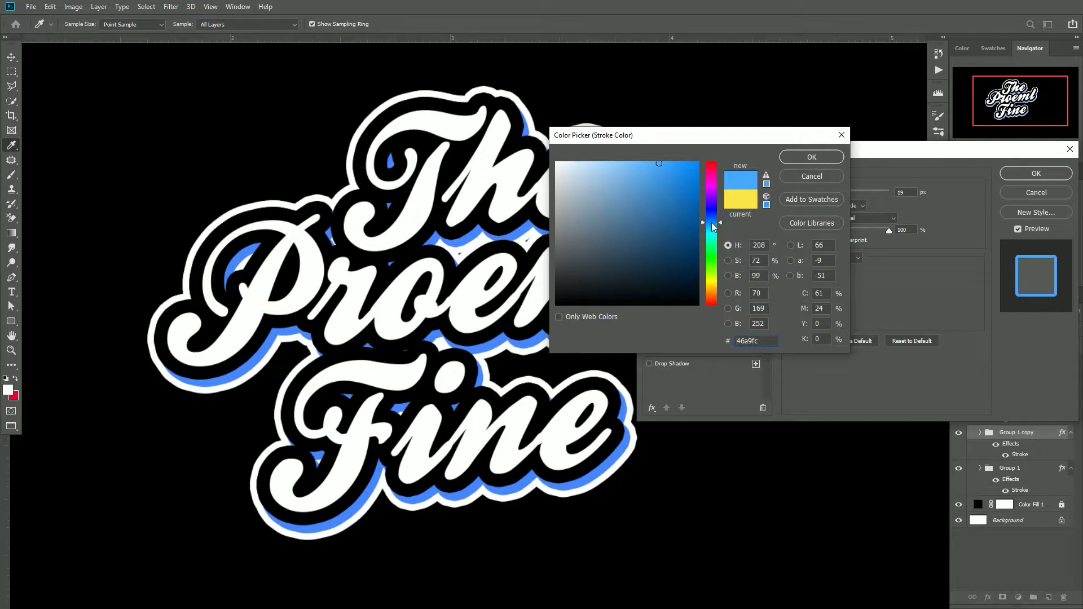
click(799, 159)
click(1028, 174)
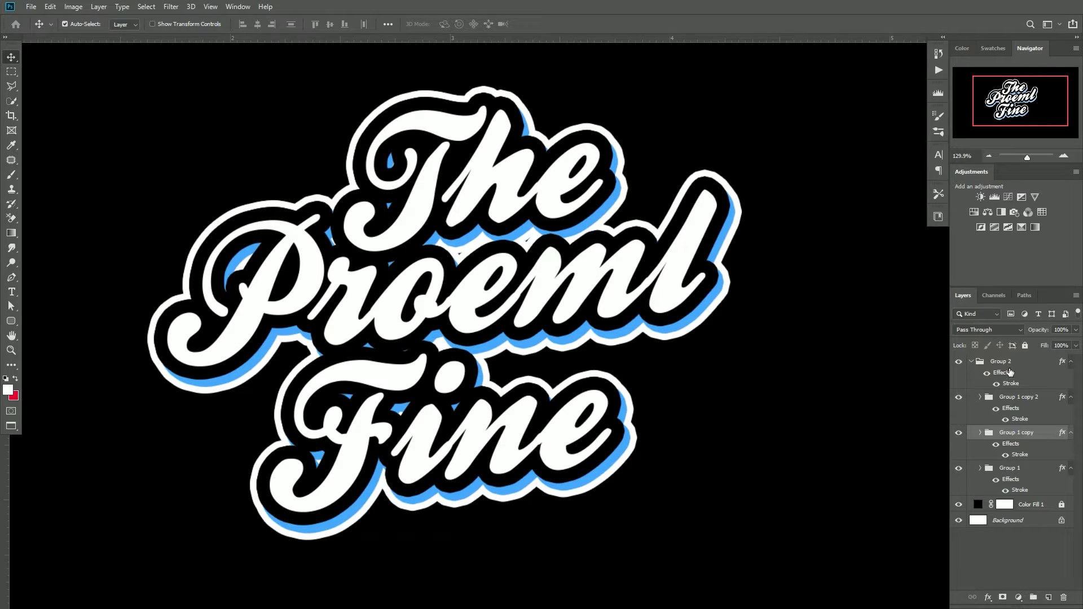
Add a Gradient Overlay to Group 1 copy 2, starting from the Black, White preset.
click(1013, 408)
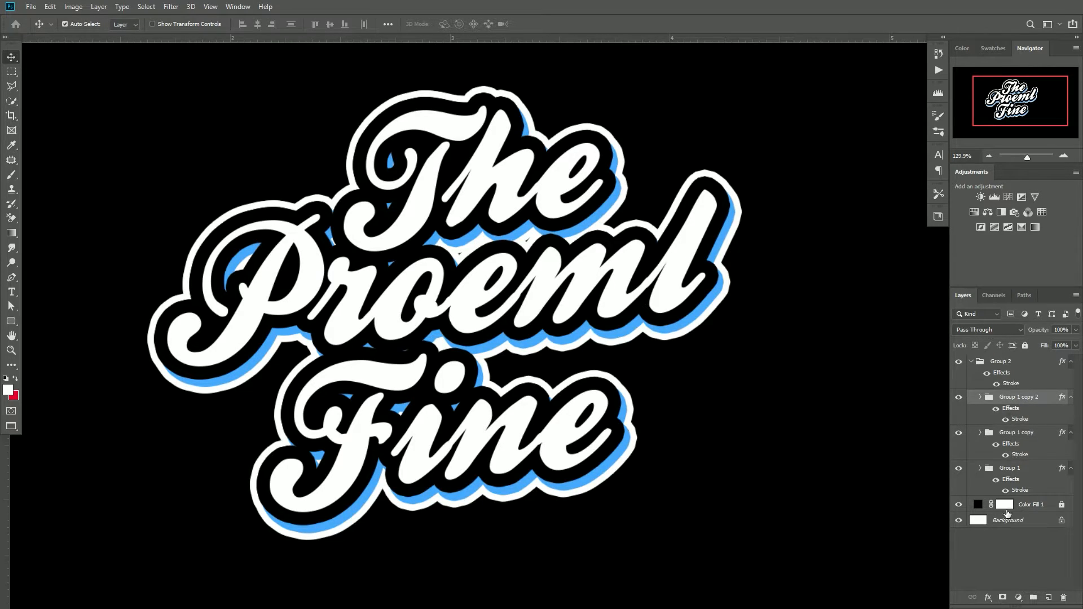
click(989, 598)
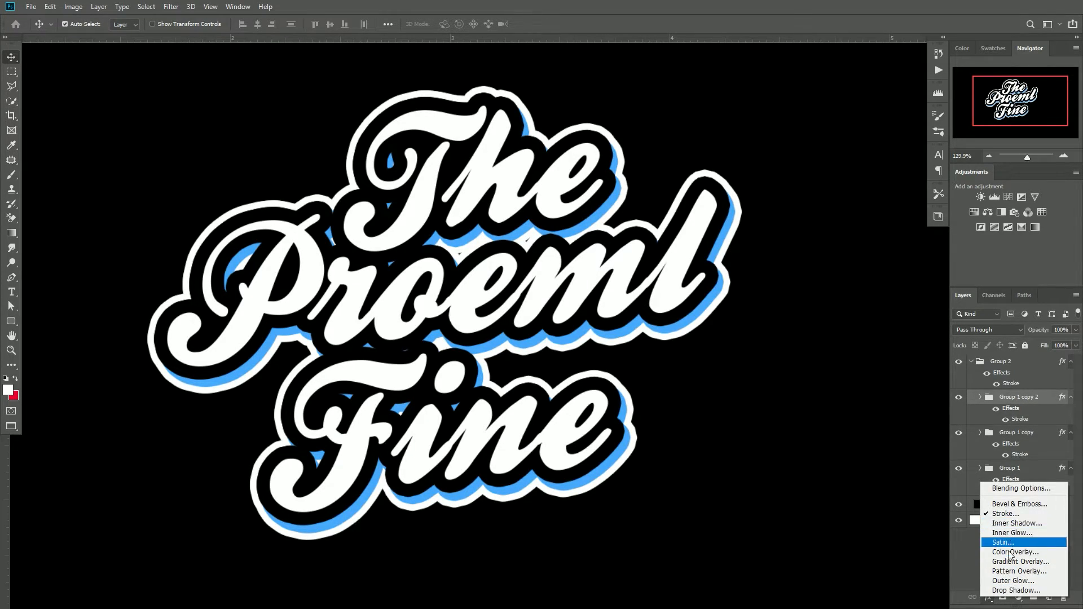
click(1010, 560)
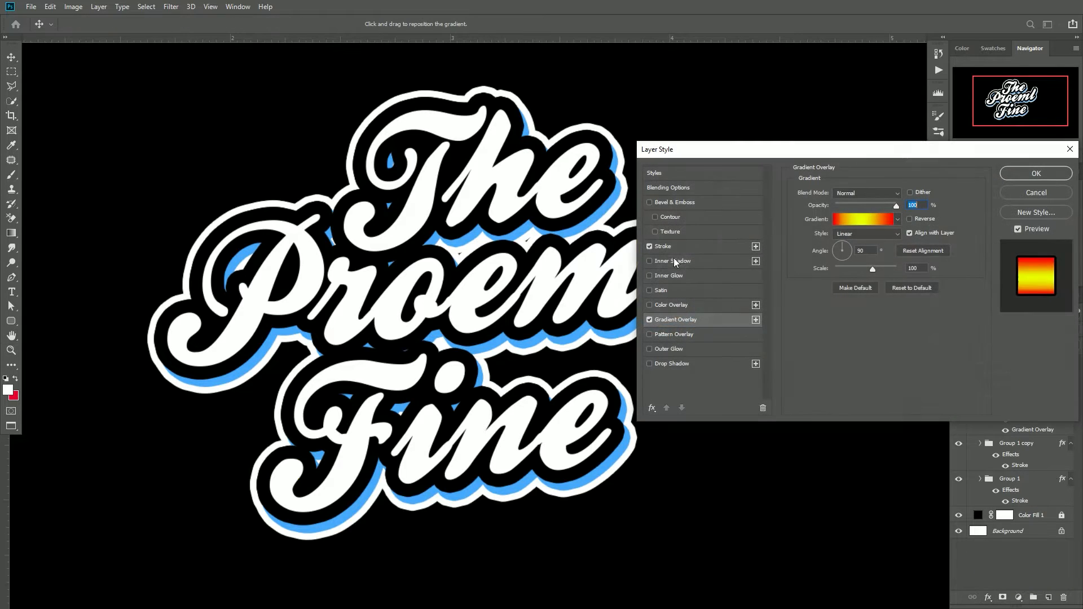
click(852, 220)
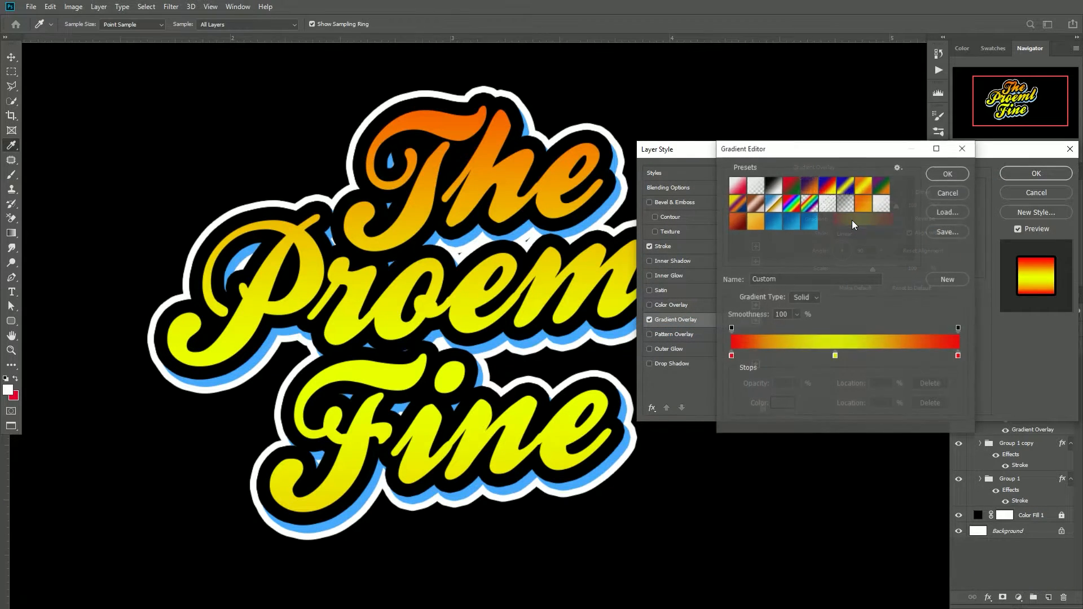
click(773, 185)
drag(782, 159, 798, 148)
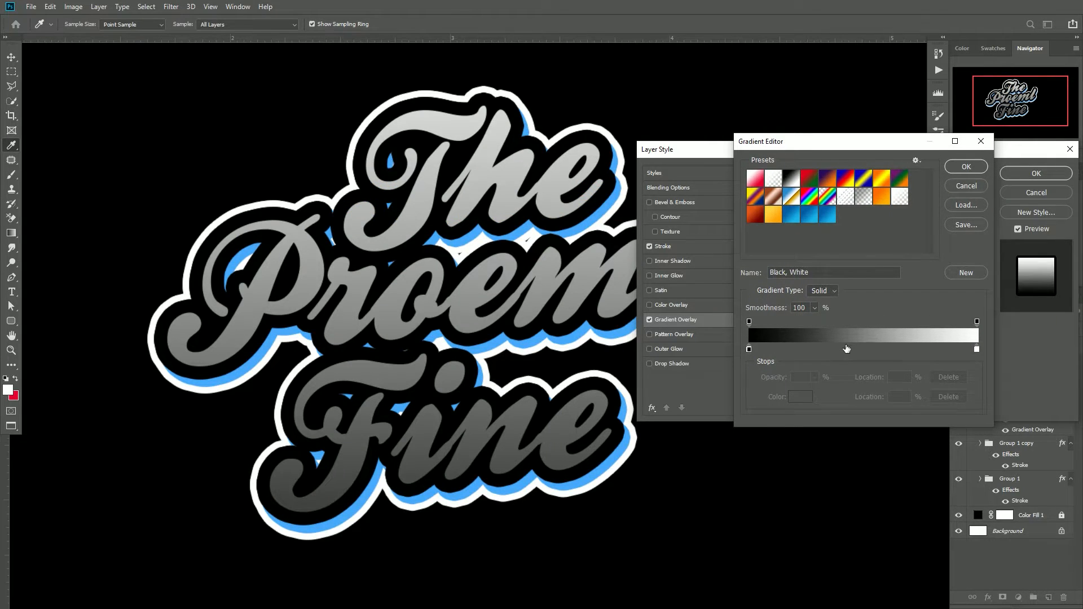
Add a bright yellow color stop at 44% location in the overlay gradient.
click(846, 348)
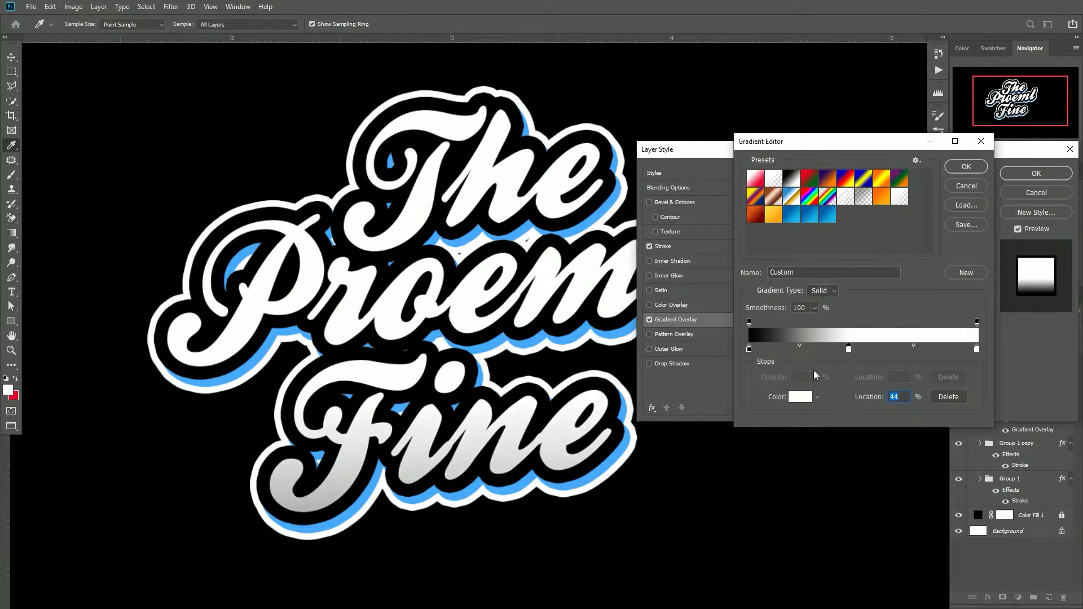
click(800, 398)
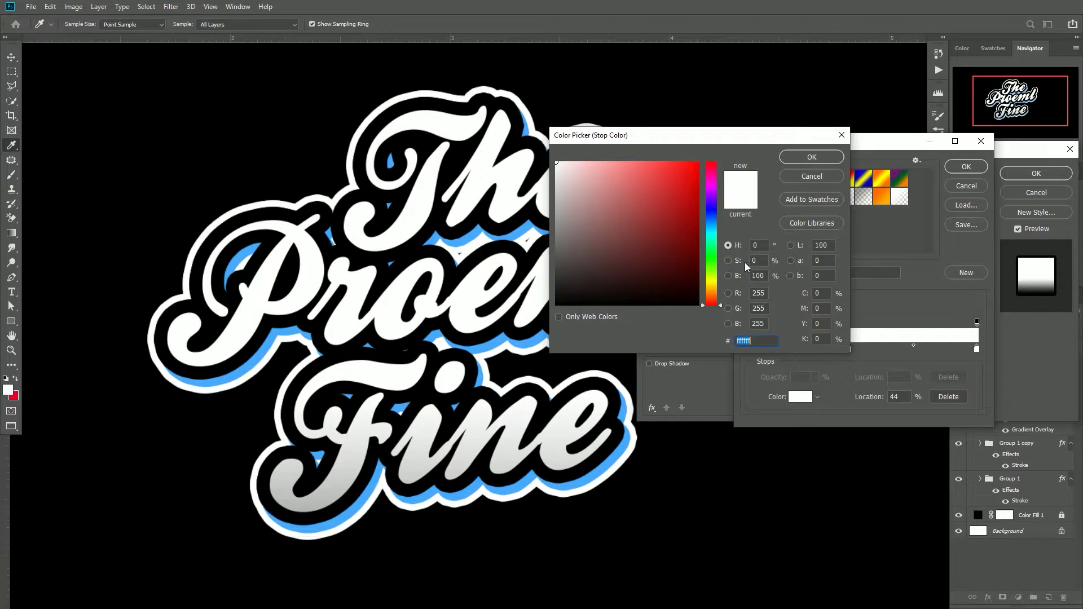
mouse_move(712, 286)
mouse_down()
mouse_move(718, 176)
mouse_move(712, 286)
mouse_up()
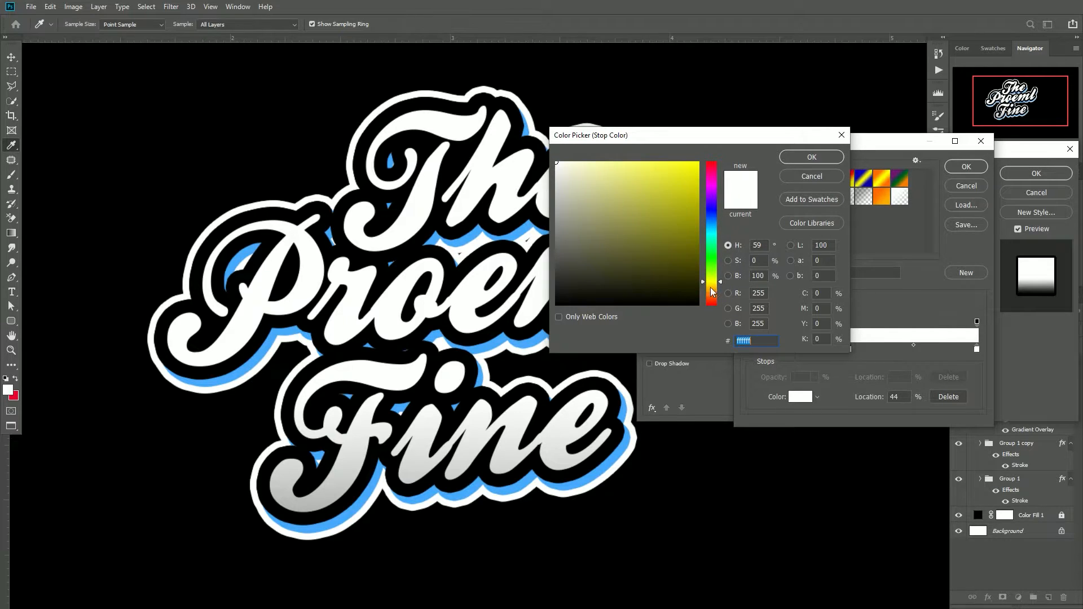
click(690, 161)
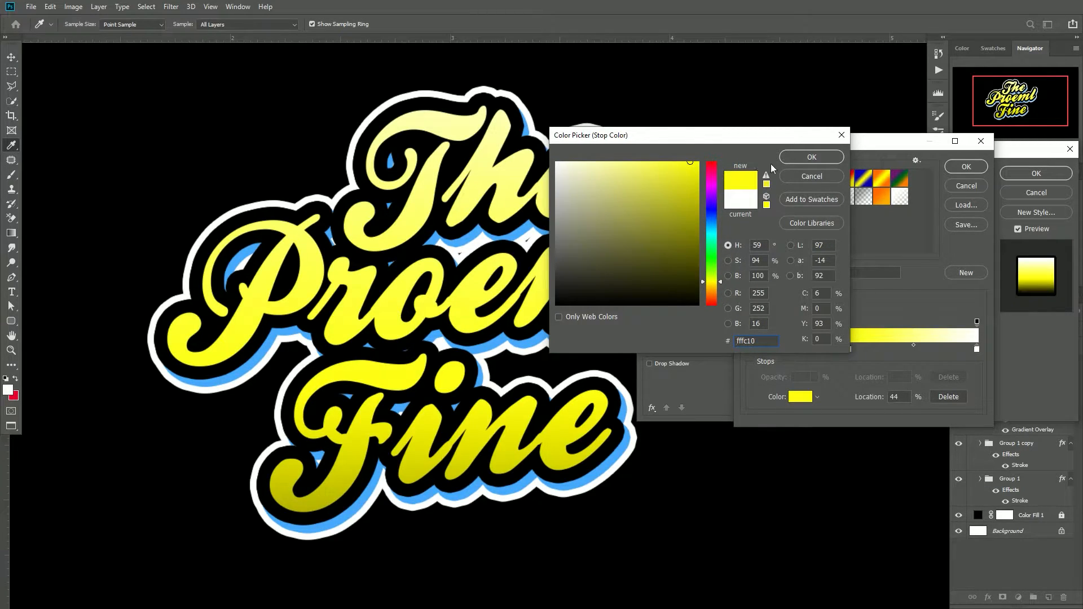
drag(685, 163, 683, 162)
click(812, 157)
Change the white color stop at 100% location in the overlay gradient to red ff0000.
click(976, 349)
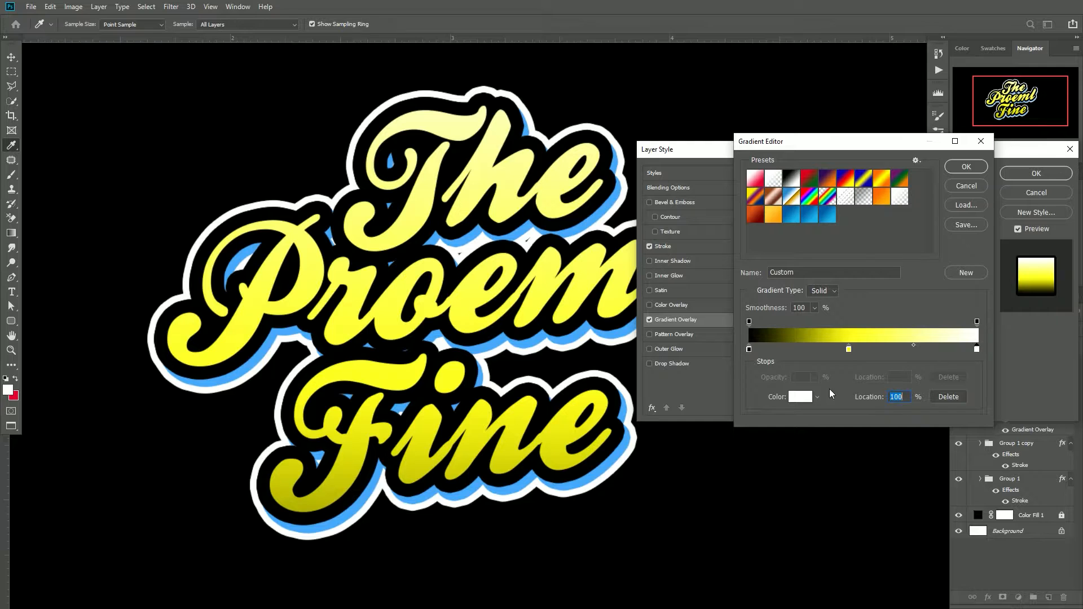
click(801, 397)
text(ff0000)
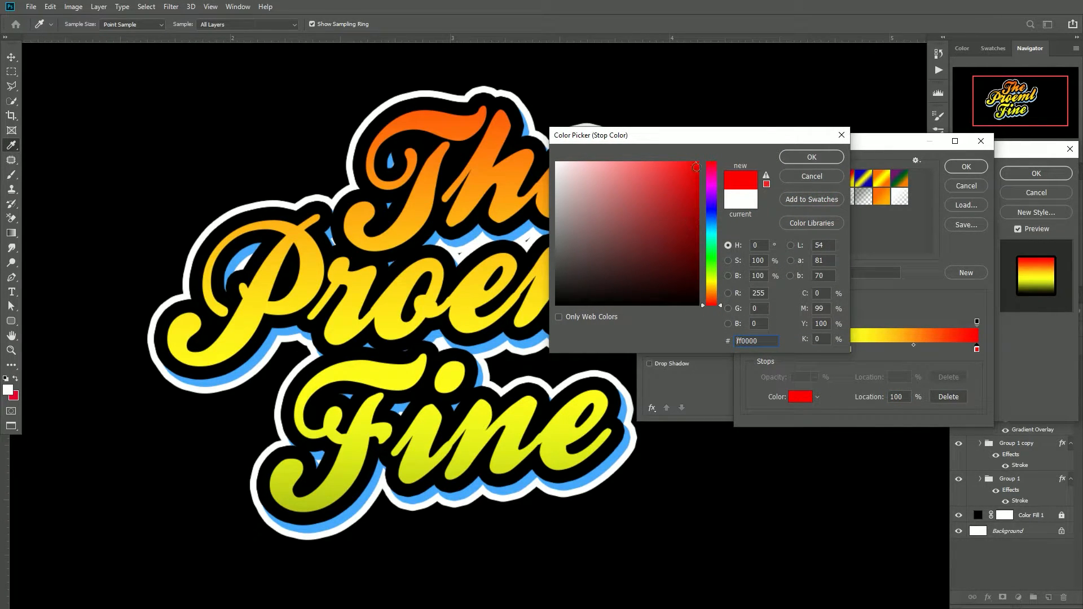
click(806, 160)
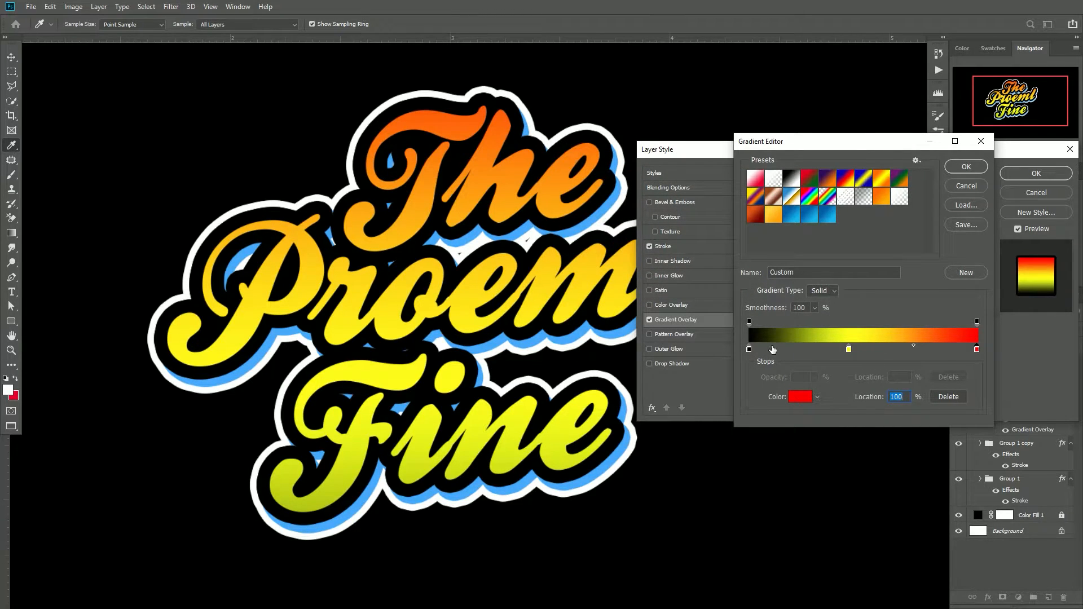
Recolor the black gradient stop at 0% to pale cyan and move the yellow stop to 49% location, accepting the gradient.
click(749, 350)
click(790, 396)
drag(712, 259, 712, 238)
mouse_move(680, 191)
mouse_down()
mouse_move(684, 152)
mouse_move(602, 150)
mouse_move(600, 162)
mouse_up()
click(811, 157)
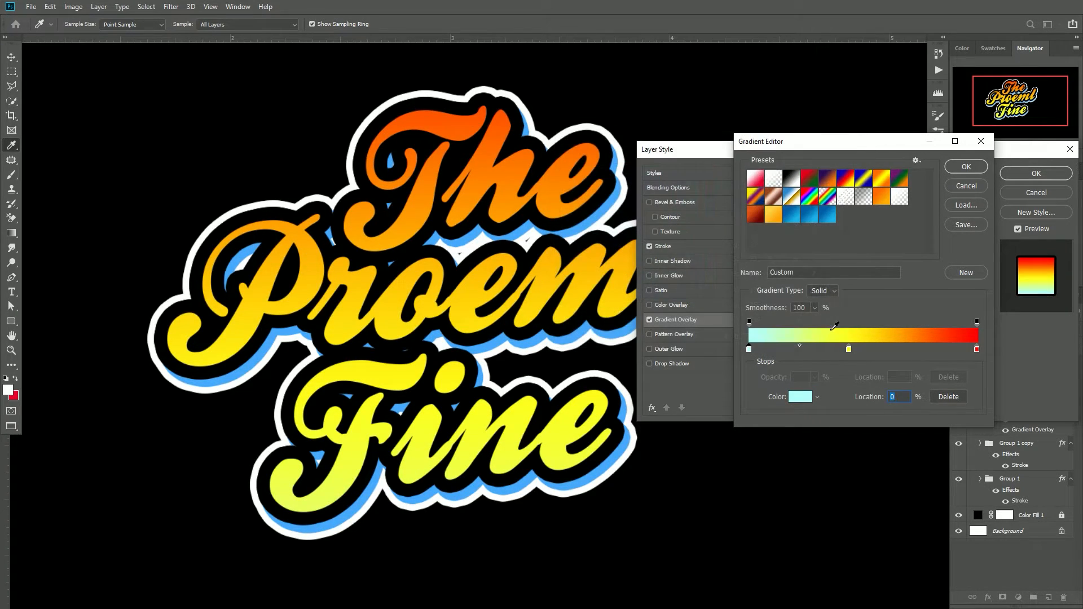
drag(849, 349, 860, 346)
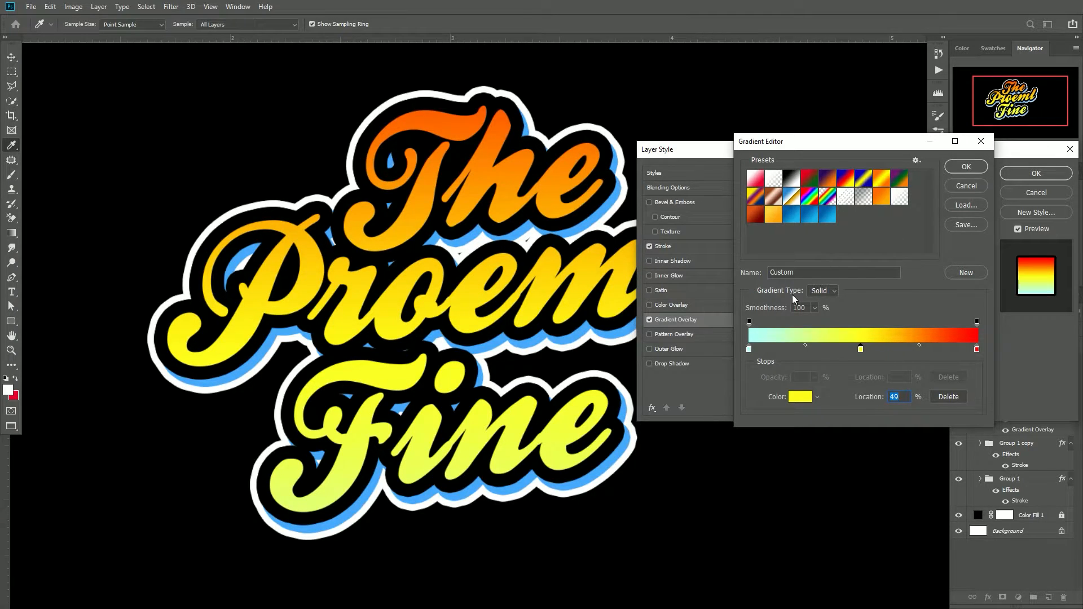
click(957, 170)
Set the gradient overlay's scale to 80% and reverse its direction.
drag(872, 269, 863, 268)
click(912, 221)
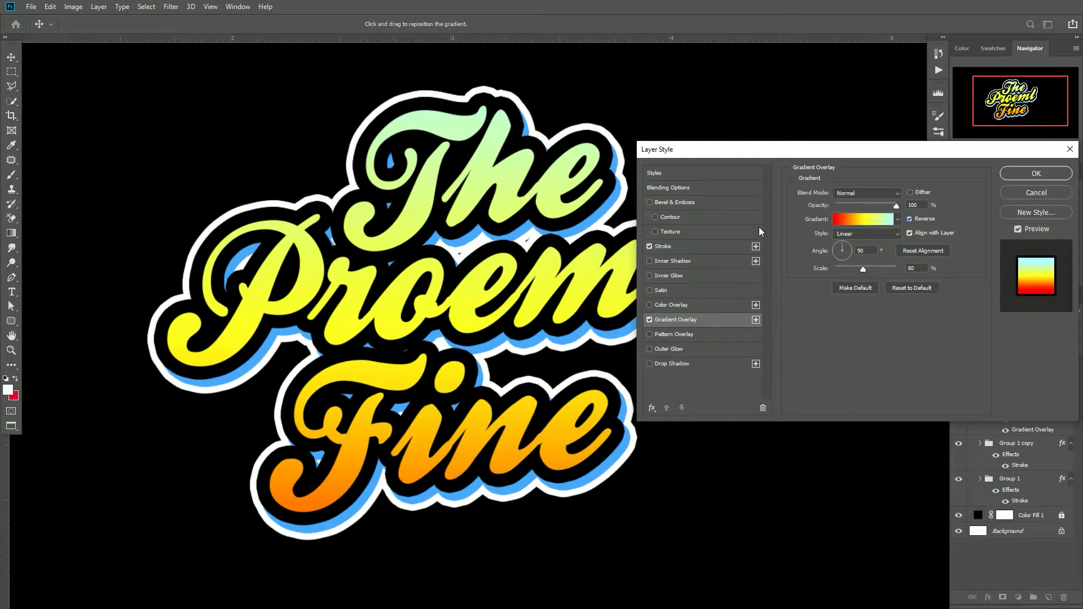
drag(728, 158, 687, 140)
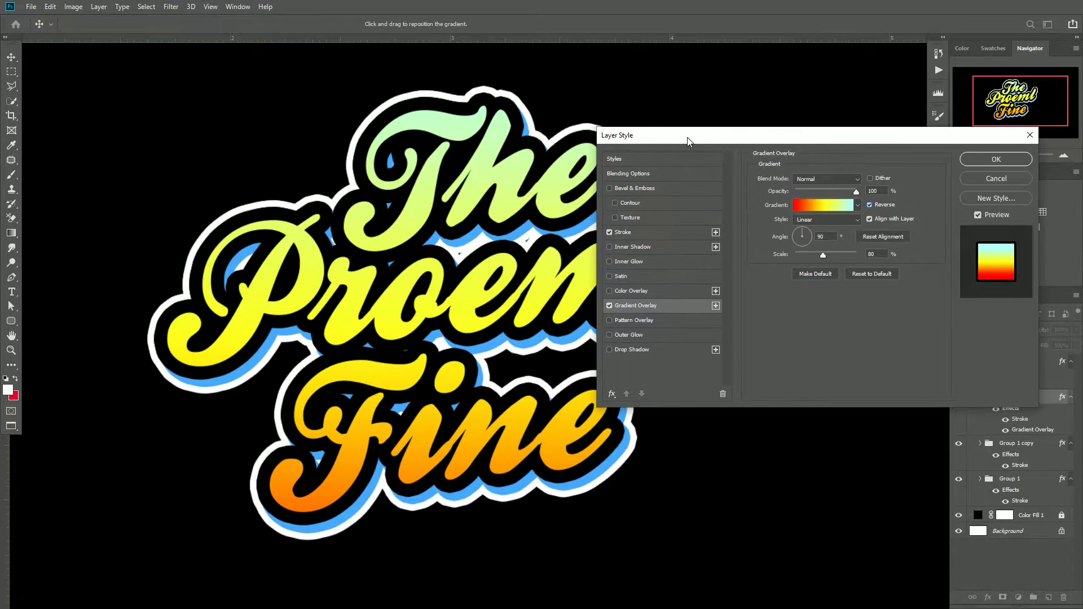
Lighten the pale cyan color stop at 0% location in the overlay gradient.
click(827, 204)
click(749, 349)
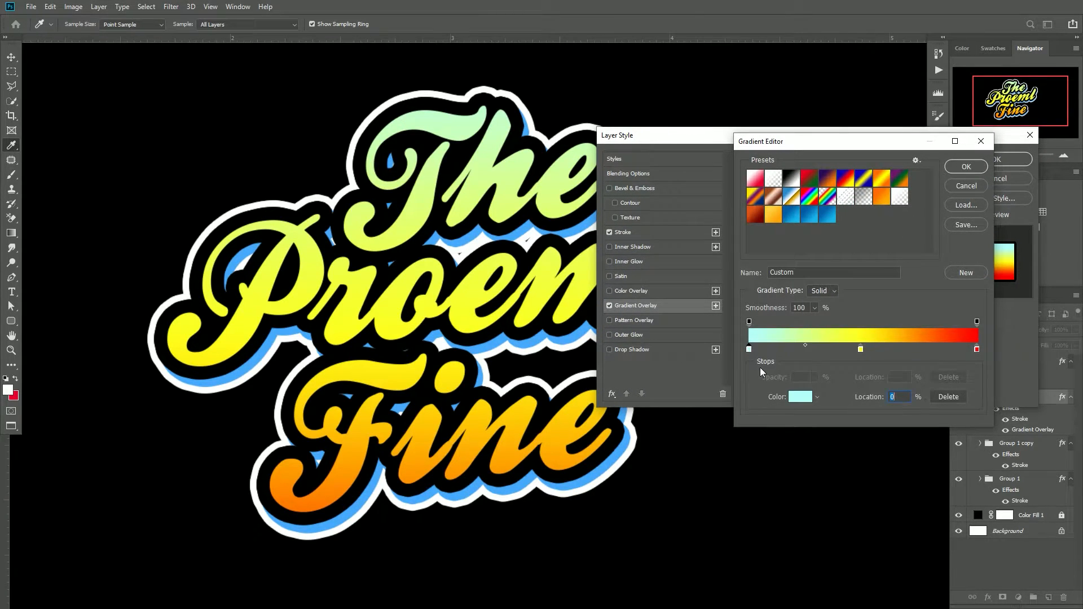
click(792, 397)
click(812, 157)
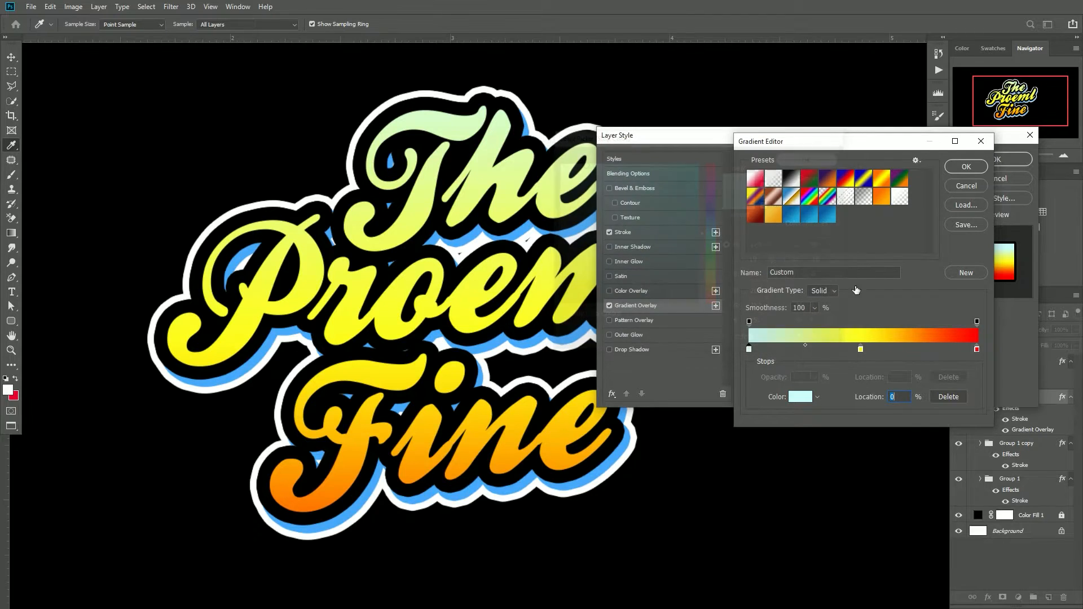
Change the middle gradient stop at 49% to golden yellow fed61c and apply the layer style.
click(861, 349)
click(801, 397)
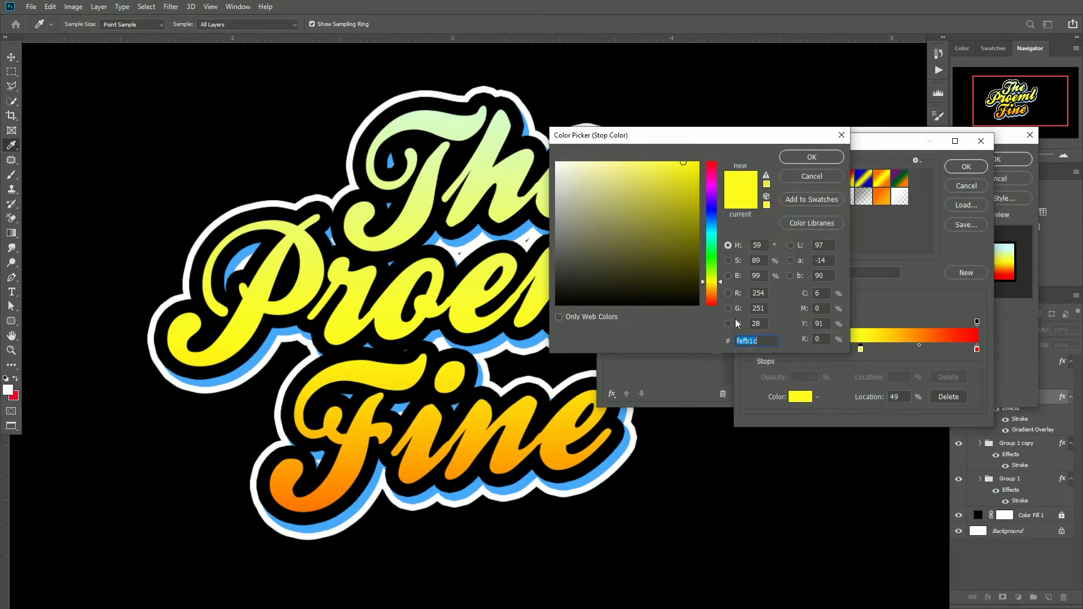
click(717, 285)
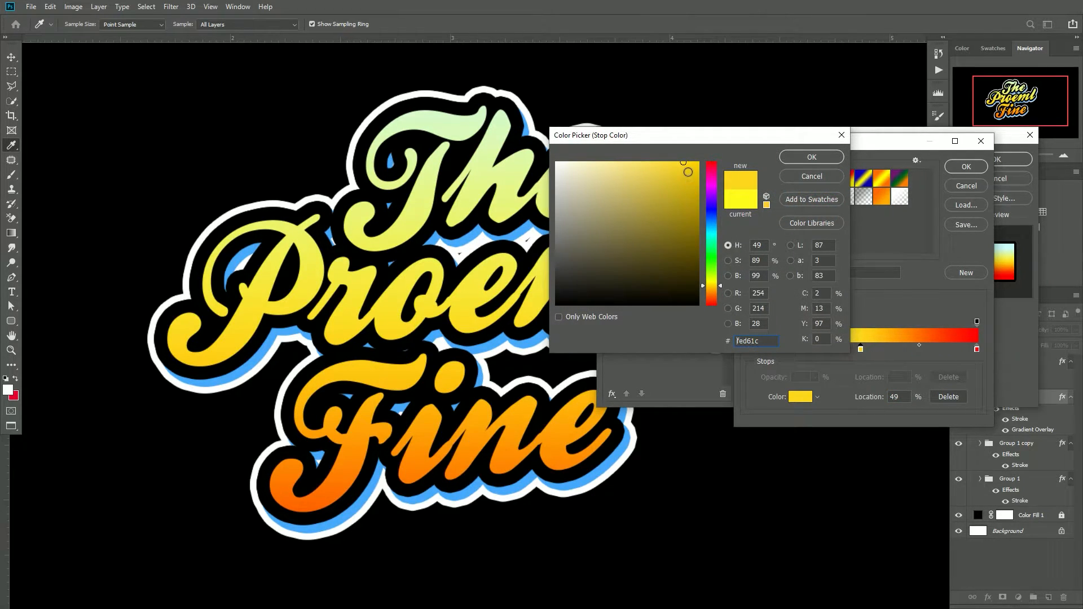
click(812, 158)
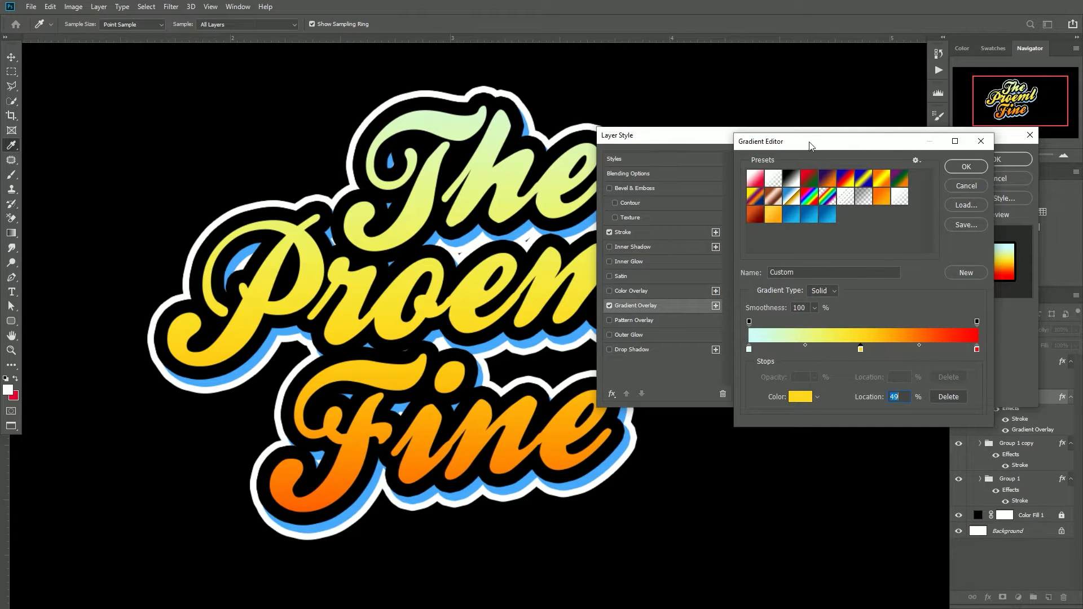
click(969, 176)
drag(795, 142, 813, 143)
click(979, 163)
click(959, 398)
click(959, 398)
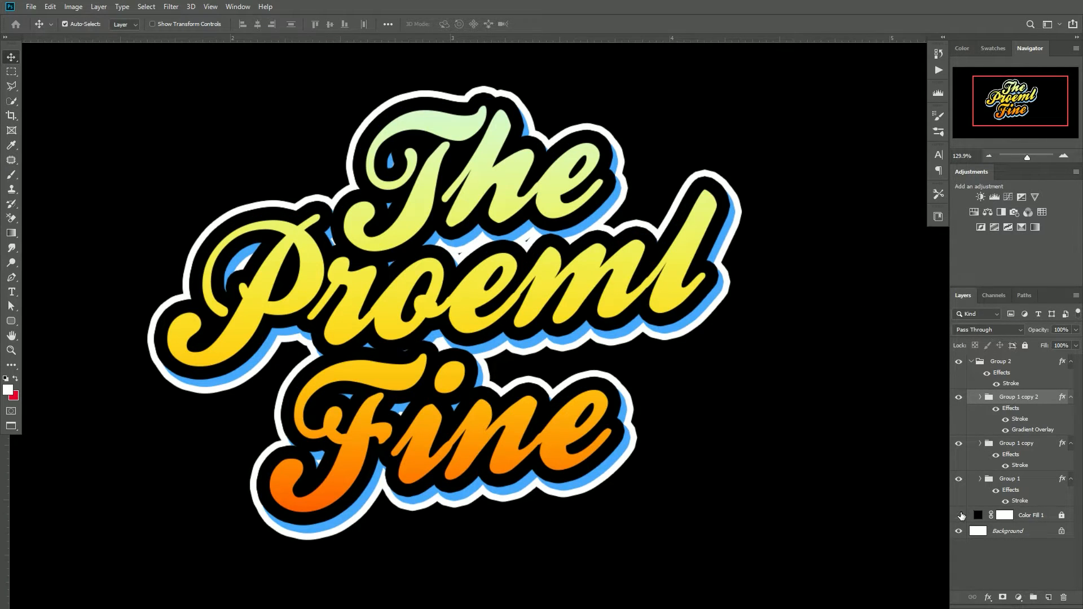
click(959, 515)
click(959, 515)
Add a white Soft Light Inner Shadow to Group 1 copy 2 with 100% opacity, 41° angle, 17 px distance, 45% choke and 0 px size.
click(987, 597)
click(1013, 524)
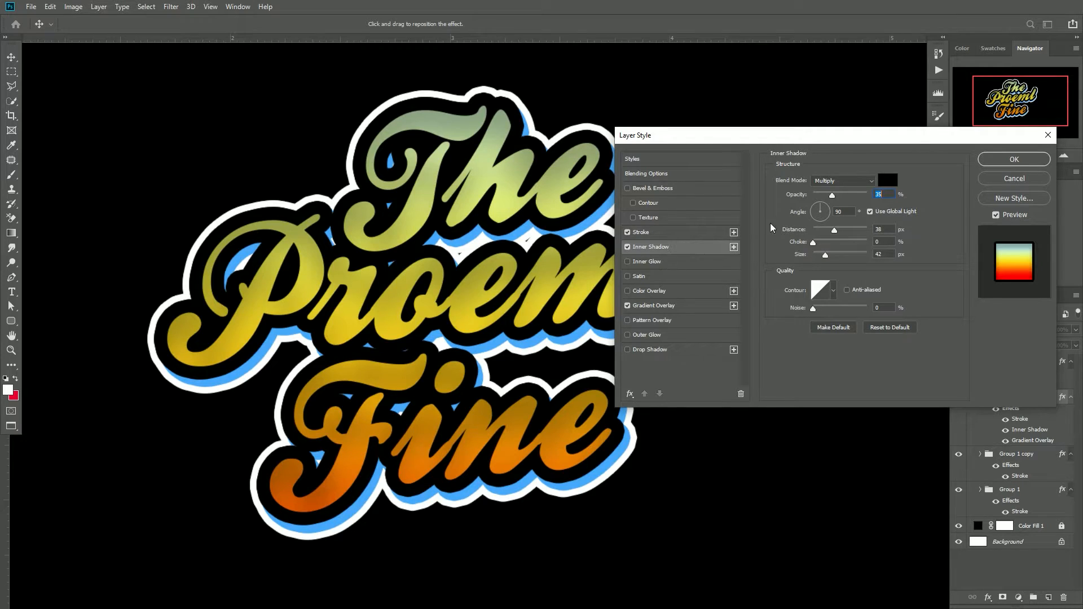
click(817, 182)
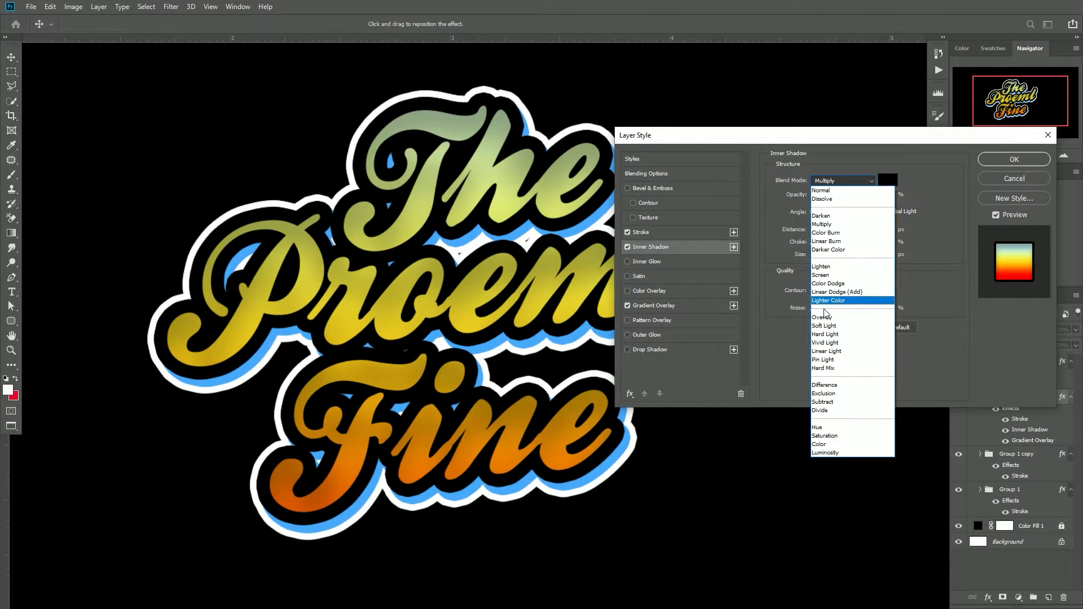
click(824, 326)
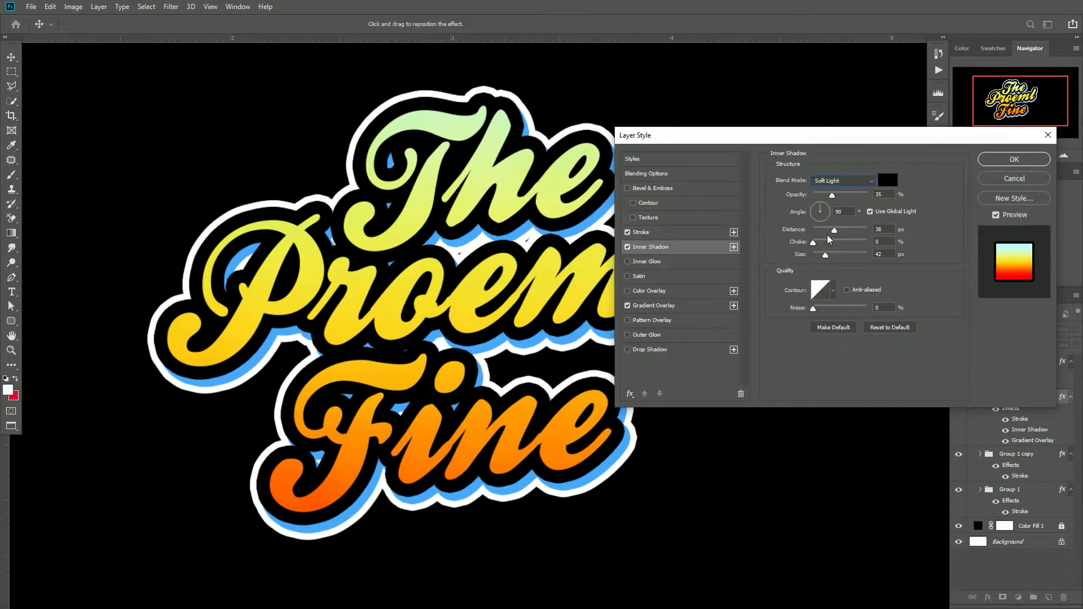
drag(833, 231, 851, 199)
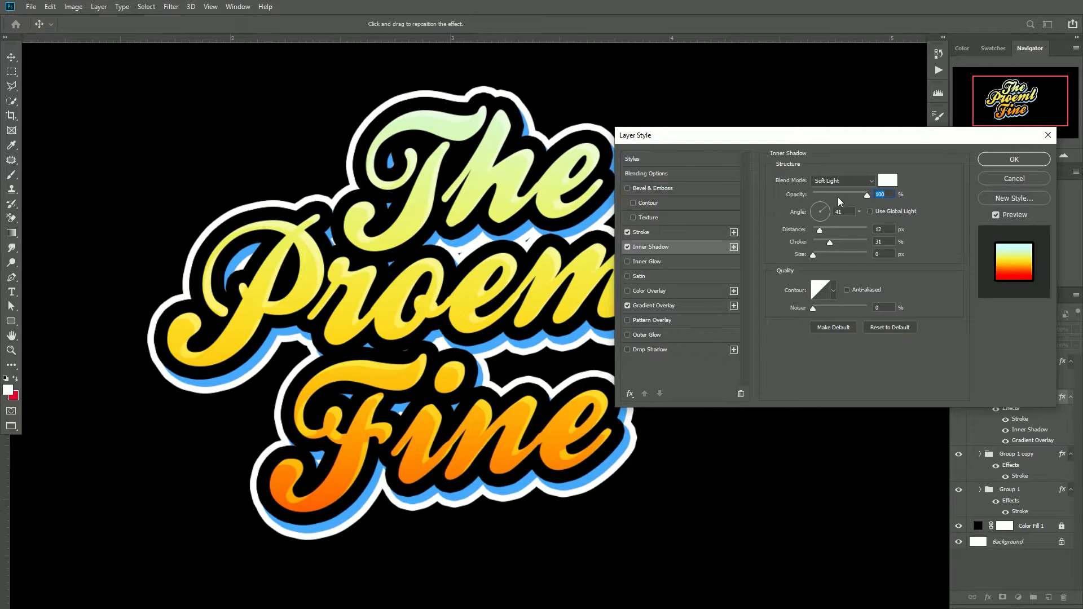
mouse_move(830, 242)
mouse_down()
mouse_move(840, 243)
mouse_move(810, 232)
mouse_move(822, 231)
mouse_up()
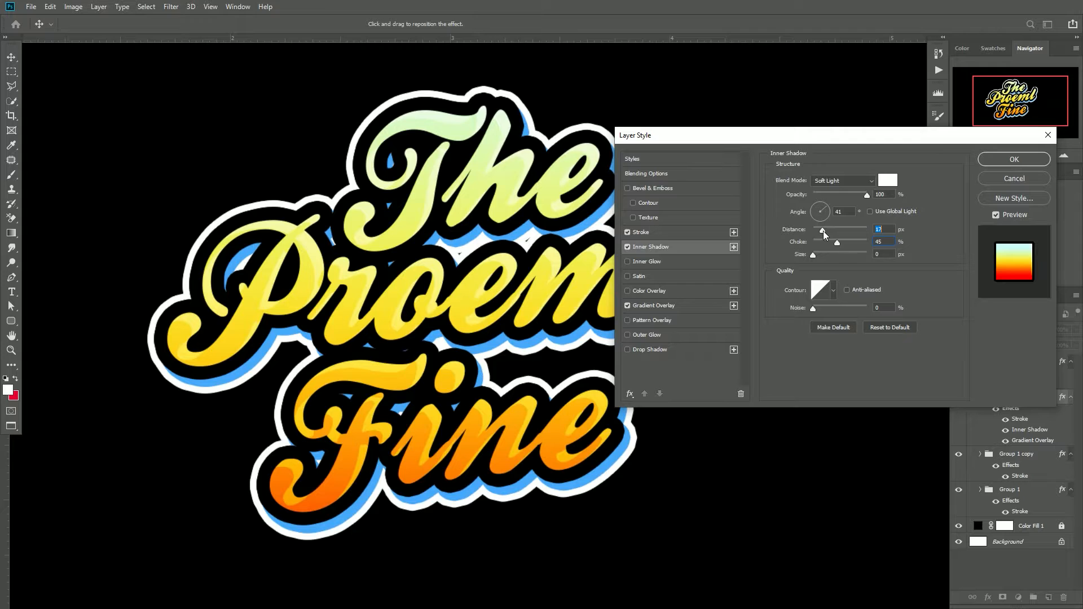
Change the inner shadow color to black 000000, reduce its distance and choke it at 40%, applying the layer style.
click(887, 180)
click(693, 304)
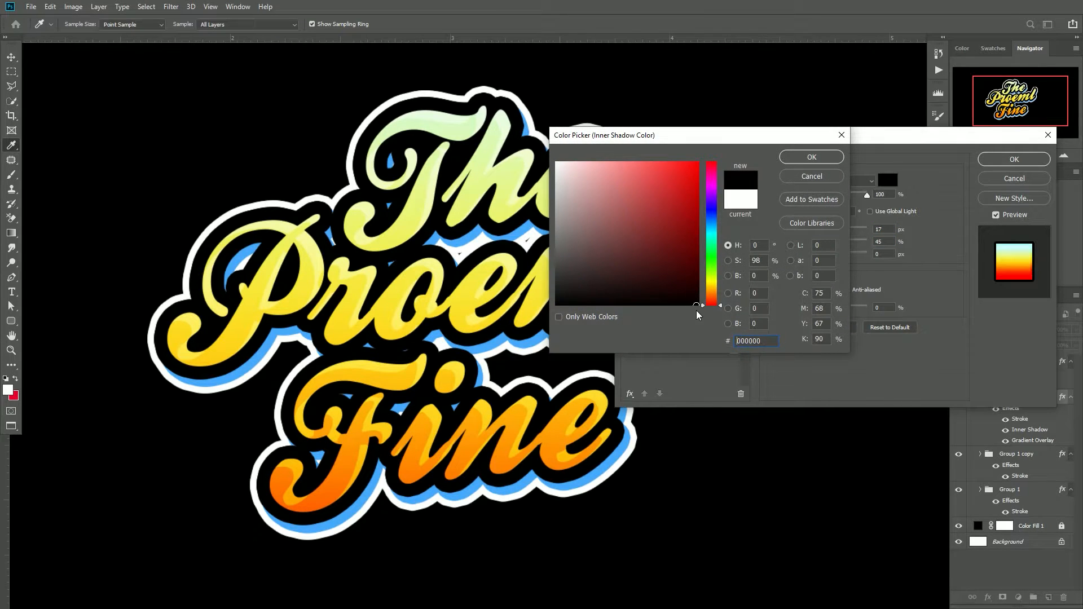
click(811, 158)
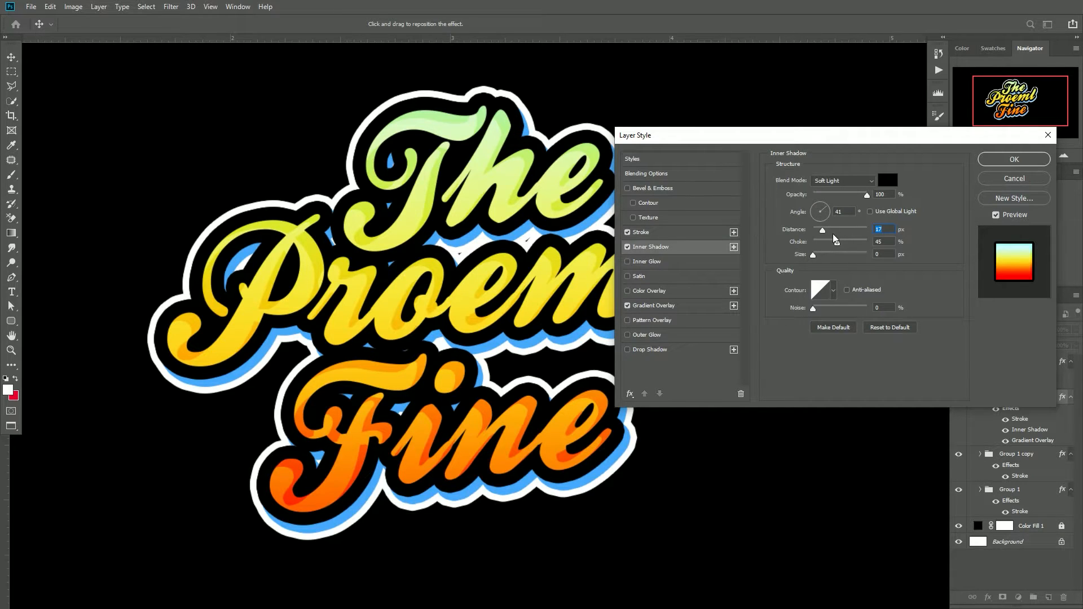
drag(838, 246, 820, 230)
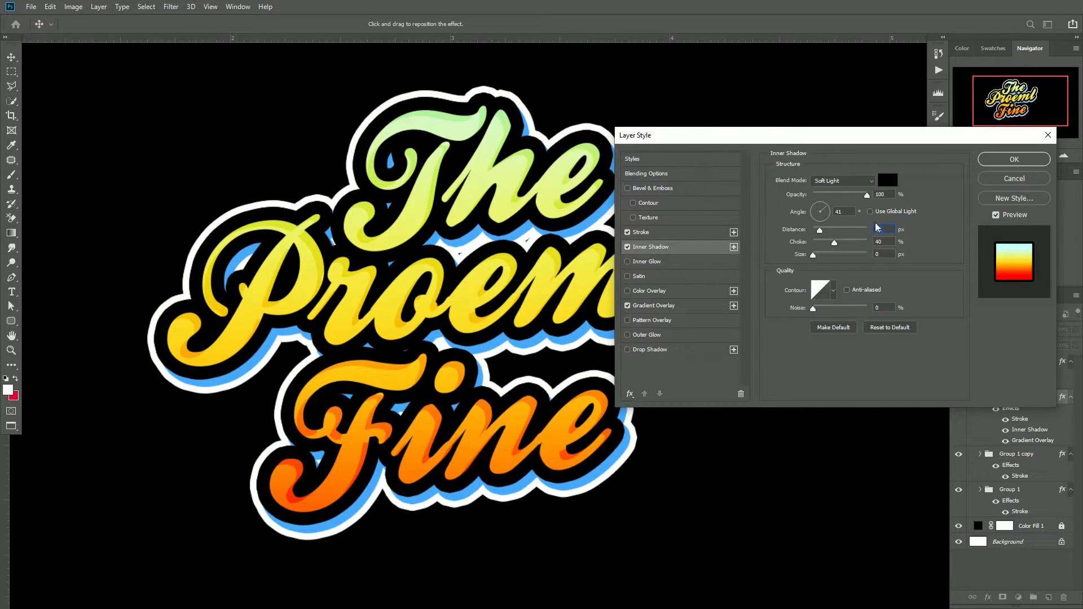
click(995, 161)
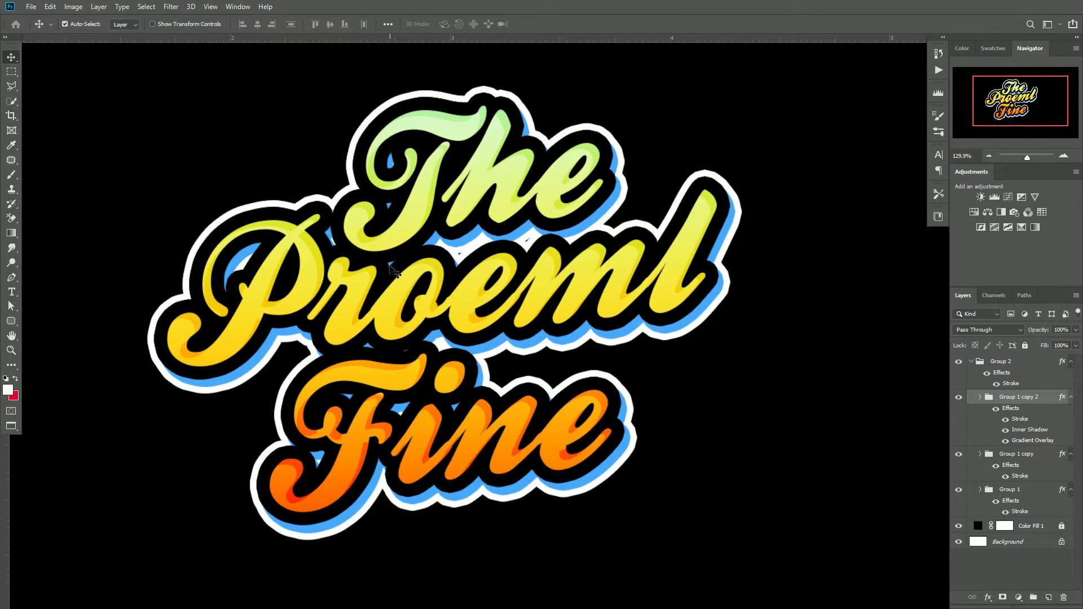
Create a new empty layer and place it above Group 2.
scroll(450, 289, up, 2)
scroll(449, 288, up, 1)
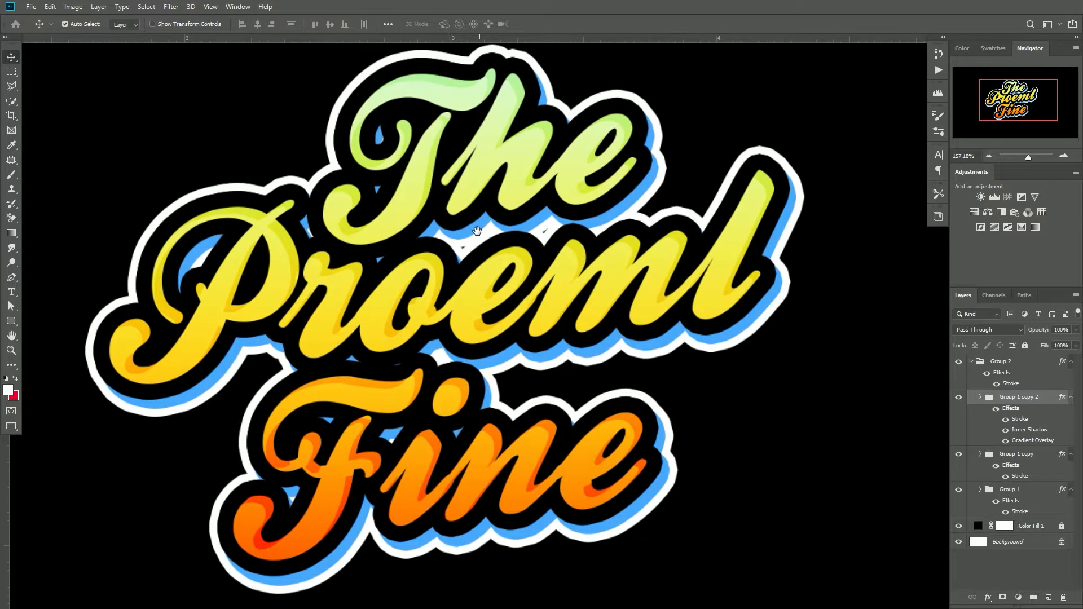
scroll(479, 231, up, 1)
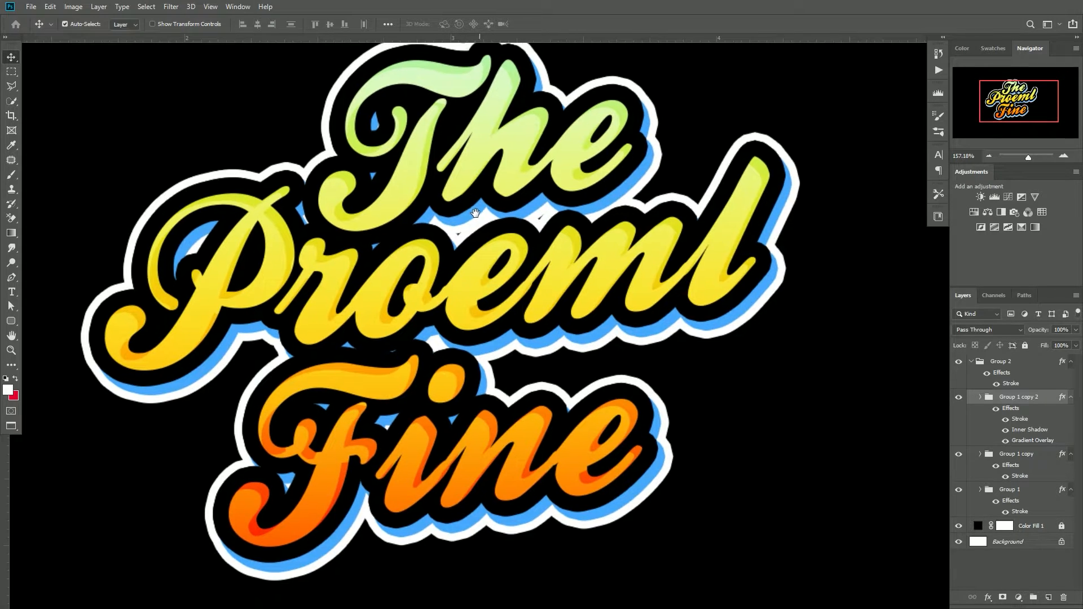
click(1019, 365)
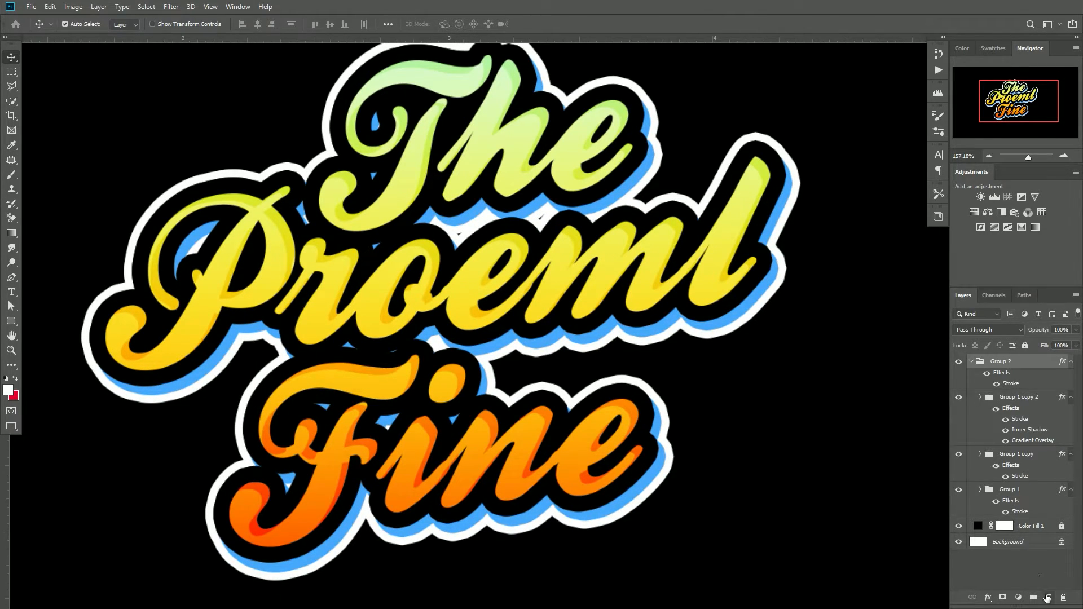
click(1048, 598)
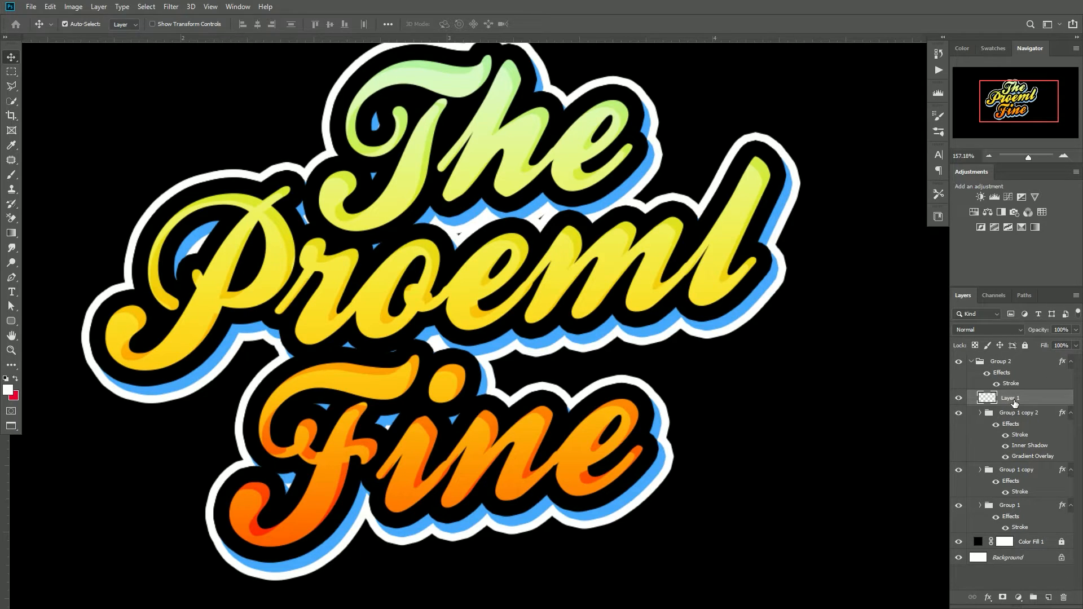
drag(1031, 401, 1027, 355)
With the Pen tool in Shape mode, draw a curved white highlight about 154 × 71 px along the F's upper stroke in "Fine".
key(p)
click(84, 24)
click(85, 34)
scroll(266, 227, up, 2)
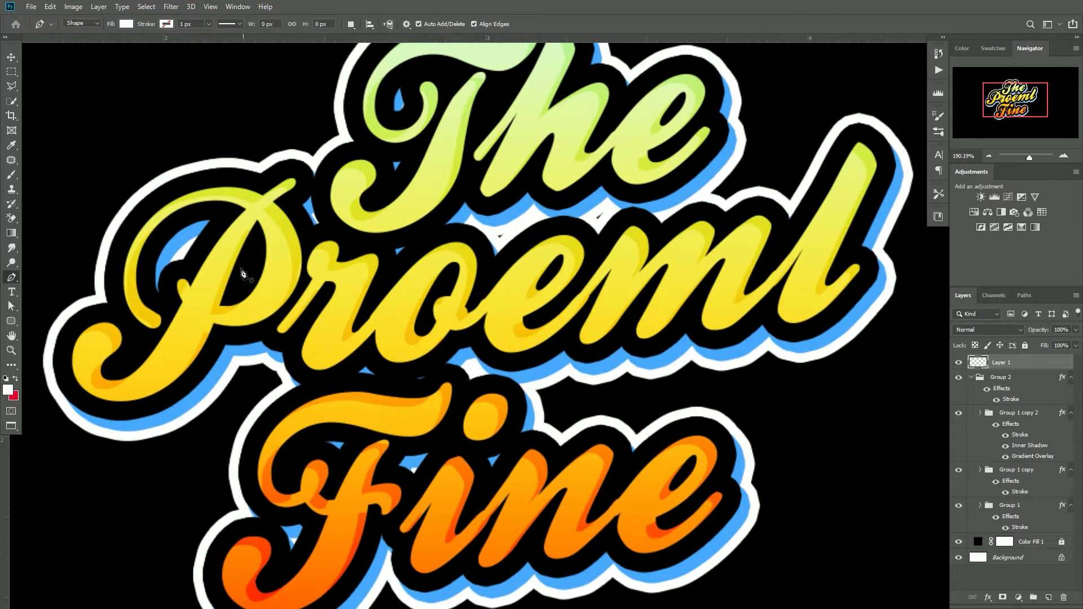
drag(247, 271, 335, 215)
scroll(188, 312, up, 2)
scroll(369, 261, down, 2)
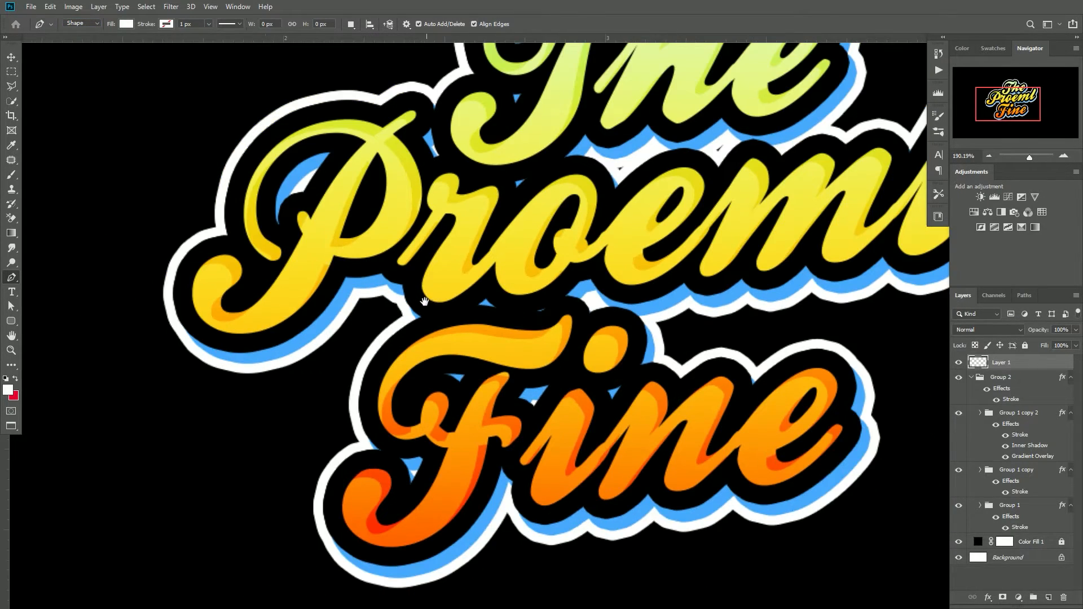
drag(411, 306, 269, 299)
click(237, 402)
click(303, 332)
drag(303, 334, 411, 304)
drag(319, 342, 287, 342)
drag(238, 401, 225, 466)
key(ctrl+z)
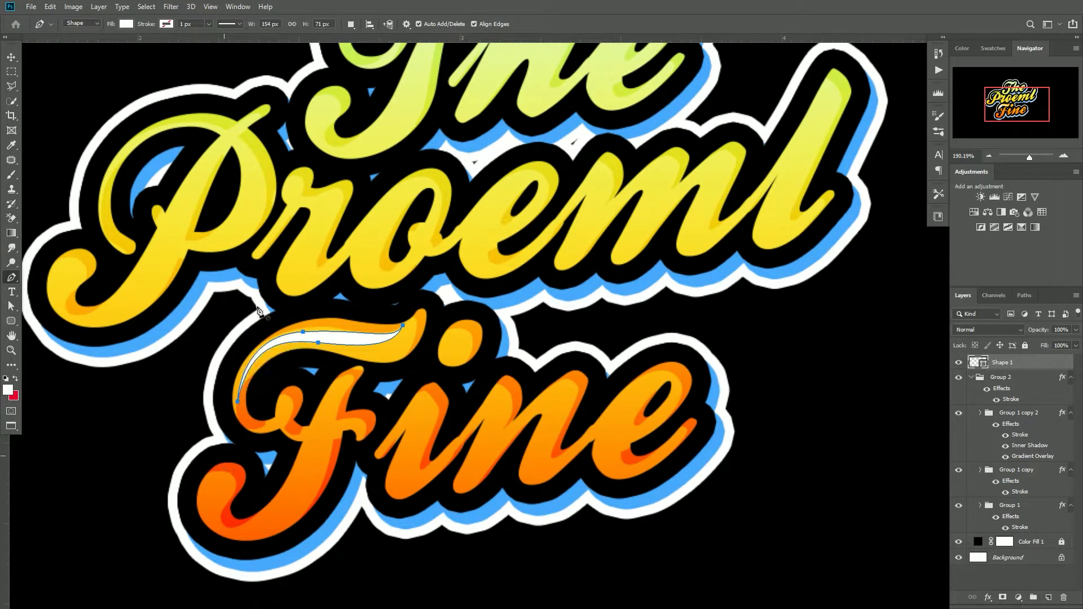
click(7, 59)
drag(626, 302, 609, 277)
click(609, 276)
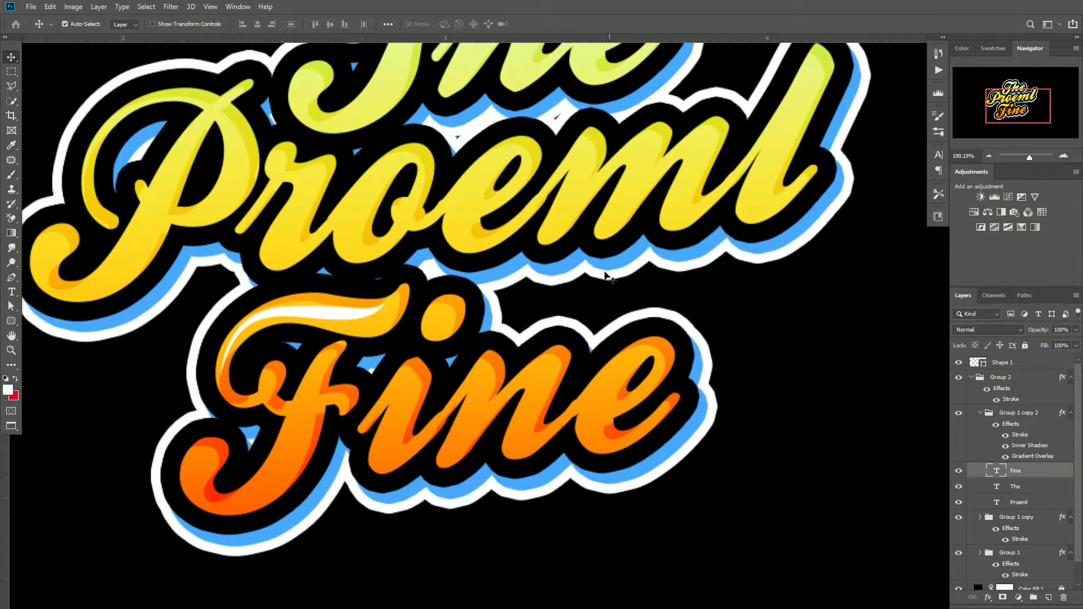
Draw a curved white highlight about 70 × 71 px along the upper-left edge of the e in "Fine" and bring it to the front.
scroll(583, 330, down, 3)
scroll(581, 337, up, 1)
scroll(531, 341, up, 2)
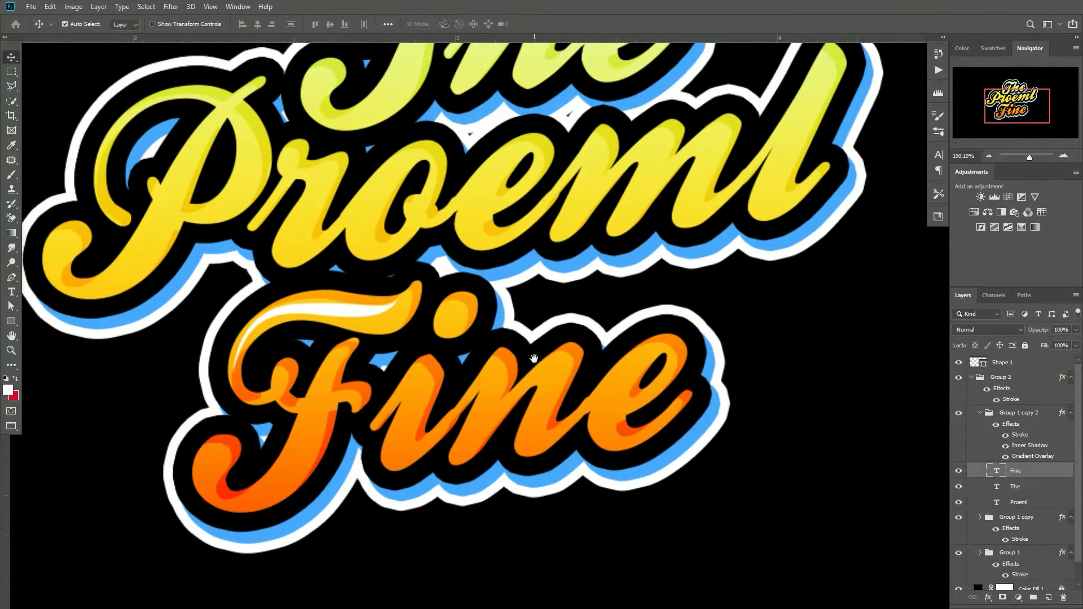
drag(534, 359, 530, 305)
key(p)
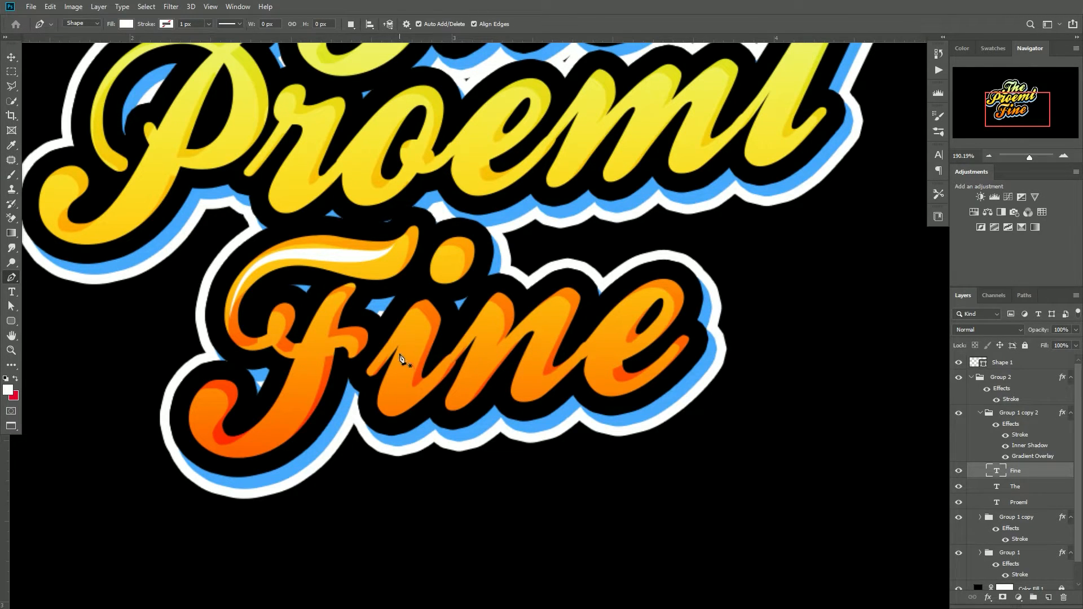
click(593, 360)
drag(665, 287, 716, 287)
alt+click(665, 287)
drag(592, 361, 582, 386)
key(ctrl+shift+bracketright)
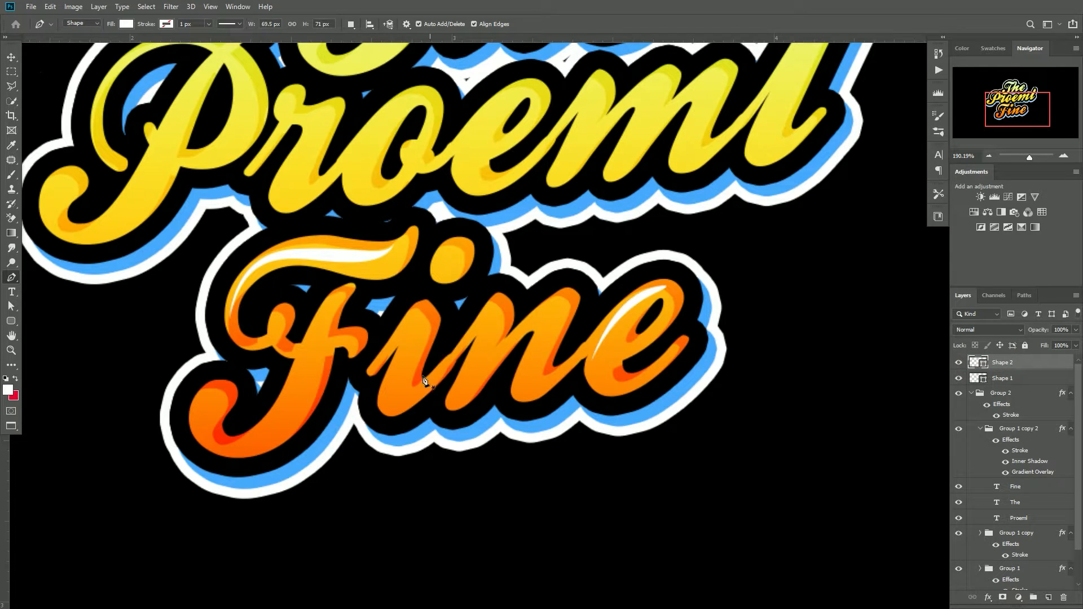
Draw two white pen-shape highlights on the n in "Fine", the second about 38 × 24 px on its right arch.
scroll(438, 339, down, 1)
click(437, 330)
drag(453, 305, 434, 336)
alt+click(453, 305)
click(482, 318)
drag(519, 297, 479, 323)
Draw a curved white highlight along the right side of the P's bowl in "Proeml".
scroll(503, 313, down, 3)
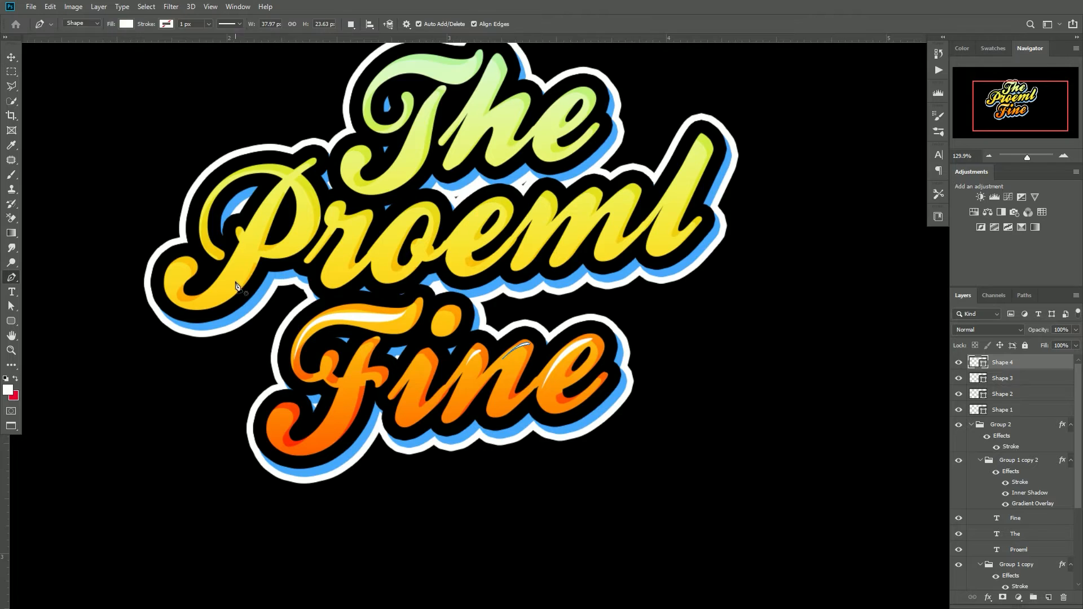
scroll(341, 244, up, 2)
click(339, 194)
drag(342, 261, 315, 291)
alt+click(342, 261)
drag(340, 194, 326, 183)
Draw a curved white highlight about 30 × 44 px on the lower-left curl of the P in "Proeml".
click(210, 294)
drag(190, 292, 183, 300)
click(185, 329)
click(210, 293)
scroll(547, 220, up, 1)
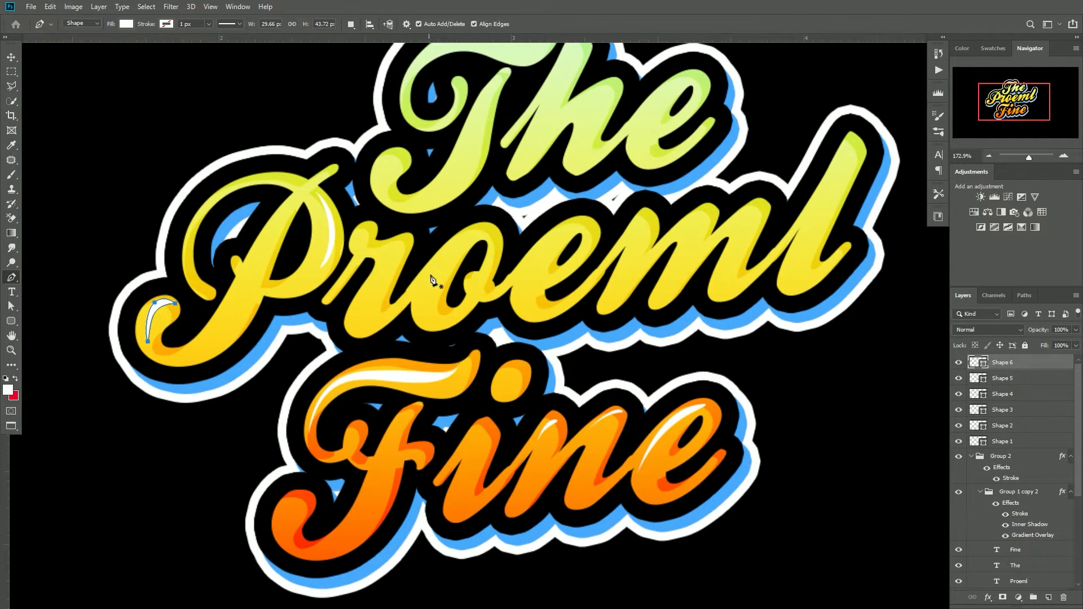
Draw a curved white highlight along the upper-left edge of the o in "Proeml".
click(485, 225)
drag(417, 300, 392, 377)
drag(485, 226, 510, 217)
Draw a curved white highlight along the upper-left edge of the e in "Proeml".
click(581, 222)
drag(517, 294, 499, 345)
drag(581, 222, 614, 213)
Draw two small white highlights on the first two arches of the m in "Proeml".
mouse_move(643, 260)
mouse_down()
mouse_move(537, 256)
mouse_move(552, 233)
mouse_move(514, 218)
mouse_up()
click(528, 219)
click(538, 245)
click(584, 213)
click(601, 236)
mouse_move(604, 204)
mouse_down()
mouse_move(614, 212)
mouse_move(554, 234)
mouse_up()
Draw a tapered white highlight about 37 × 95 px along the upper stem of the l in "Proeml".
drag(729, 203, 728, 223)
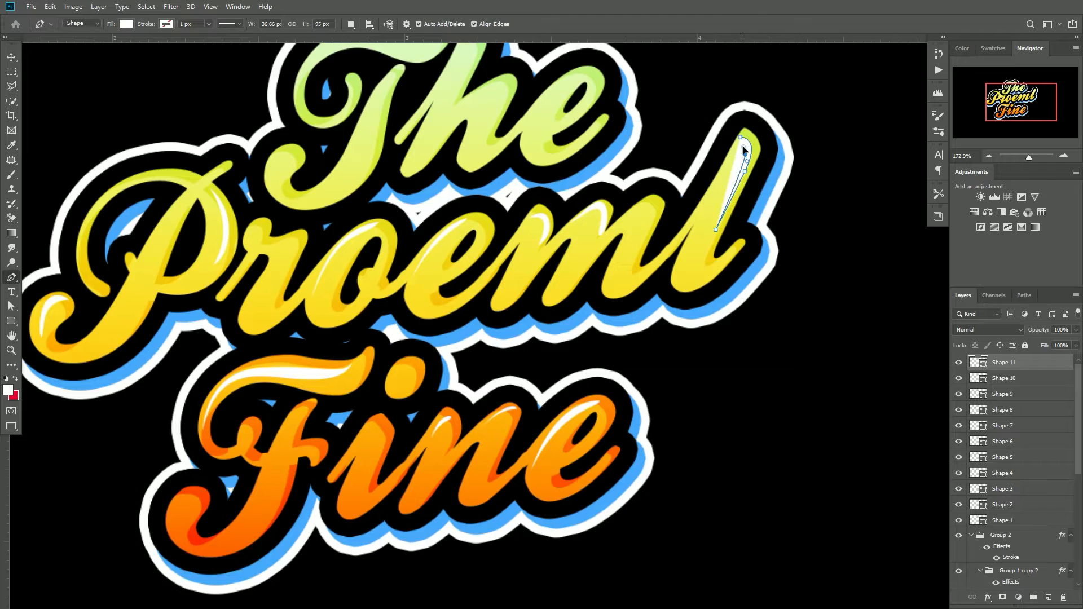
click(740, 137)
scroll(719, 163, down, 4)
scroll(428, 192, up, 5)
Draw a wavy white highlight along the top of the r in "Proeml".
click(408, 222)
mouse_move(417, 242)
mouse_down()
mouse_move(457, 246)
mouse_move(407, 252)
mouse_up()
scroll(443, 241, up, 3)
drag(393, 216, 403, 207)
scroll(430, 197, down, 3)
Draw a long curved white highlight along the crossbar of the T in "The".
drag(456, 129, 276, 235)
click(305, 109)
drag(349, 99, 437, 99)
drag(399, 114, 372, 110)
click(305, 109)
Draw a curved white highlight on the arch of the h in "The".
click(451, 182)
drag(500, 156, 508, 158)
mouse_move(503, 184)
mouse_down()
mouse_move(488, 207)
mouse_move(497, 164)
mouse_up()
click(488, 214)
click(451, 182)
key(v)
click(172, 137)
drag(563, 194, 480, 221)
scroll(480, 222, up, 2)
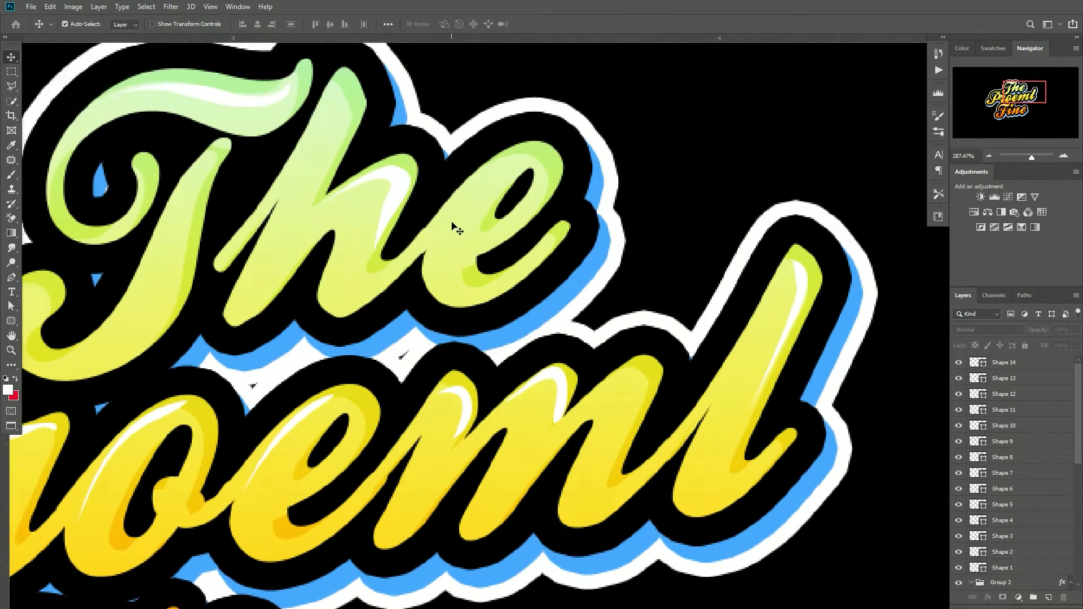
Draw a curved white highlight along the upper part of the e in "The".
key(p)
click(469, 197)
drag(544, 151, 567, 167)
click(552, 163)
drag(469, 197, 427, 265)
scroll(459, 224, down, 3)
key(v)
click(536, 273)
drag(536, 273, 634, 188)
scroll(632, 195, down, 3)
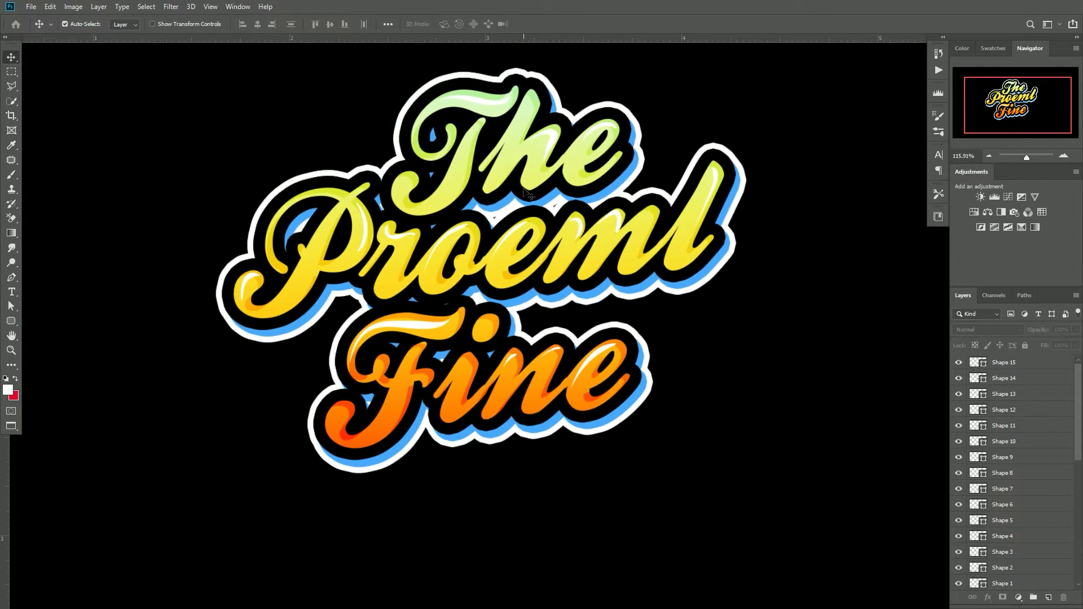
Start a pen shape above all layers, tracing the lower edge of the white gap between "The" and "Proeml".
scroll(462, 226, up, 4)
click(473, 222)
scroll(1067, 412, up, 5)
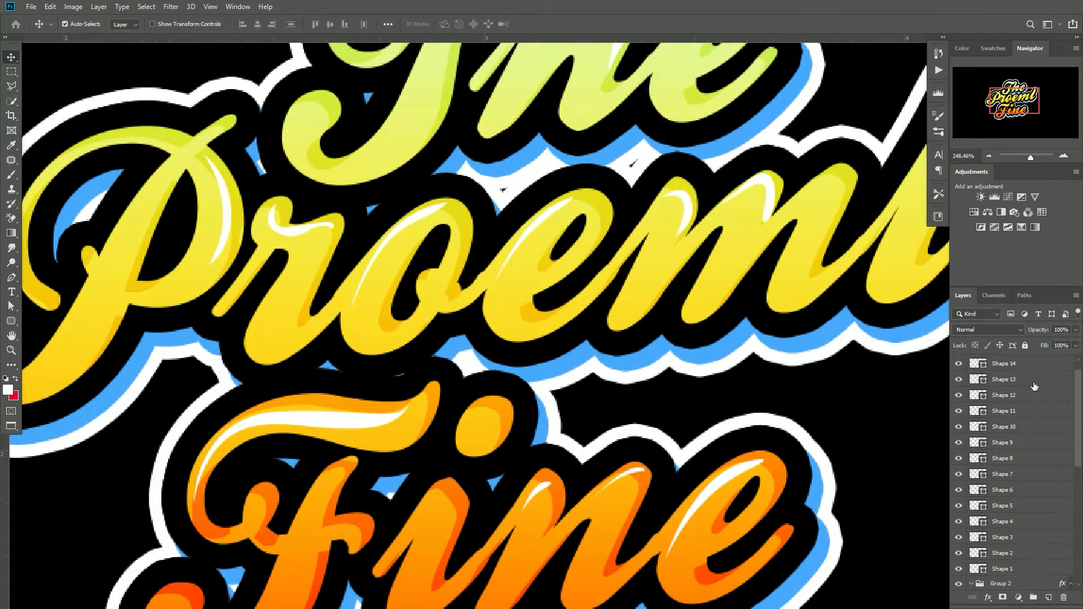
click(1033, 364)
scroll(541, 270, down, 3)
key(p)
mouse_move(505, 274)
mouse_down()
mouse_move(453, 316)
mouse_move(505, 271)
mouse_up()
scroll(456, 240, up, 1)
click(421, 247)
click(555, 252)
click(593, 248)
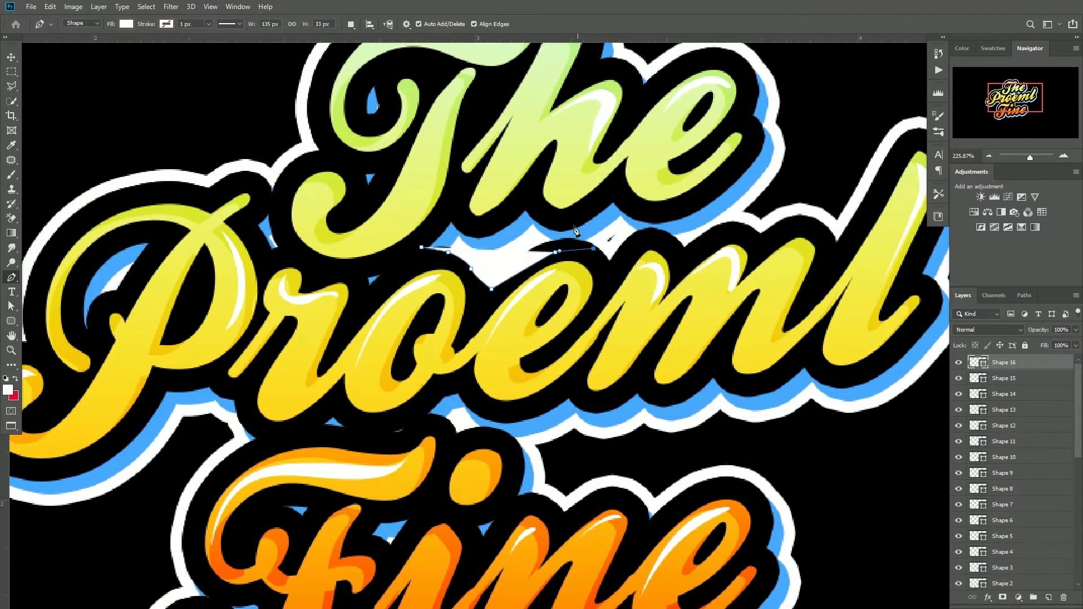
Trace the gap's upper edge to complete the shape, about 135 × 66 px, and fill it with black.
click(573, 225)
click(551, 215)
click(532, 205)
click(519, 211)
click(480, 223)
click(463, 225)
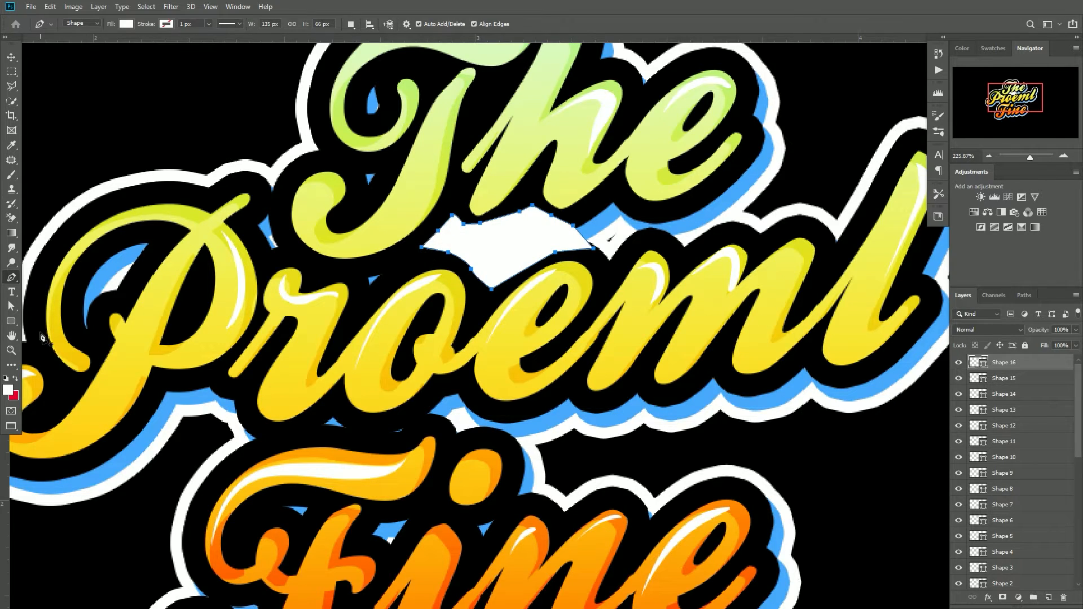
click(126, 23)
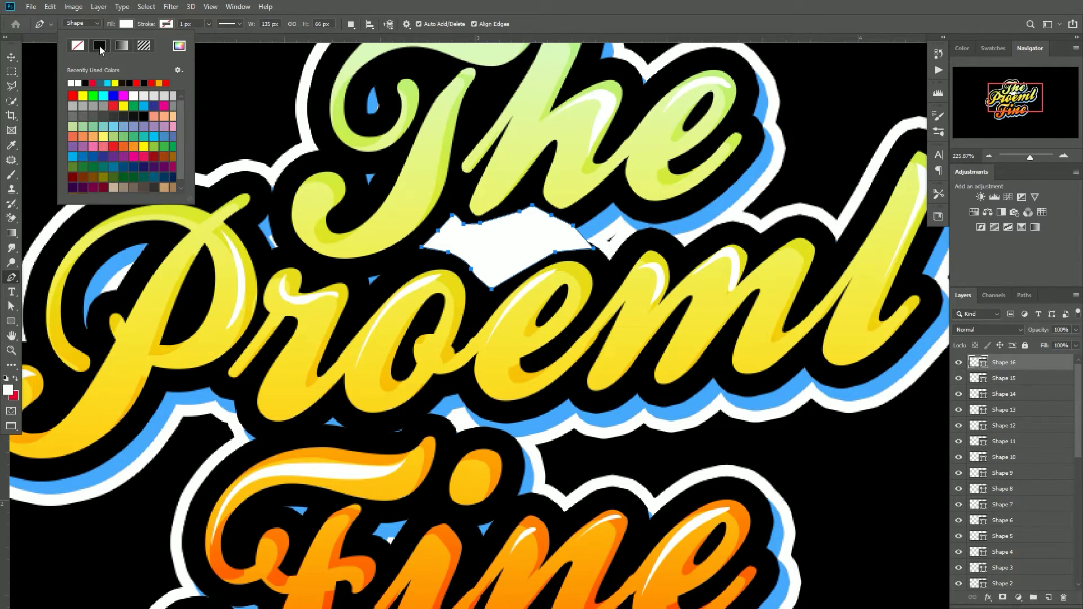
click(87, 83)
Cover the small white gap between the e of "The" and the m of "Proeml" with a black pen shape.
click(590, 236)
scroll(570, 227, down, 4)
scroll(571, 239, up, 3)
scroll(572, 244, down, 3)
scroll(581, 228, up, 3)
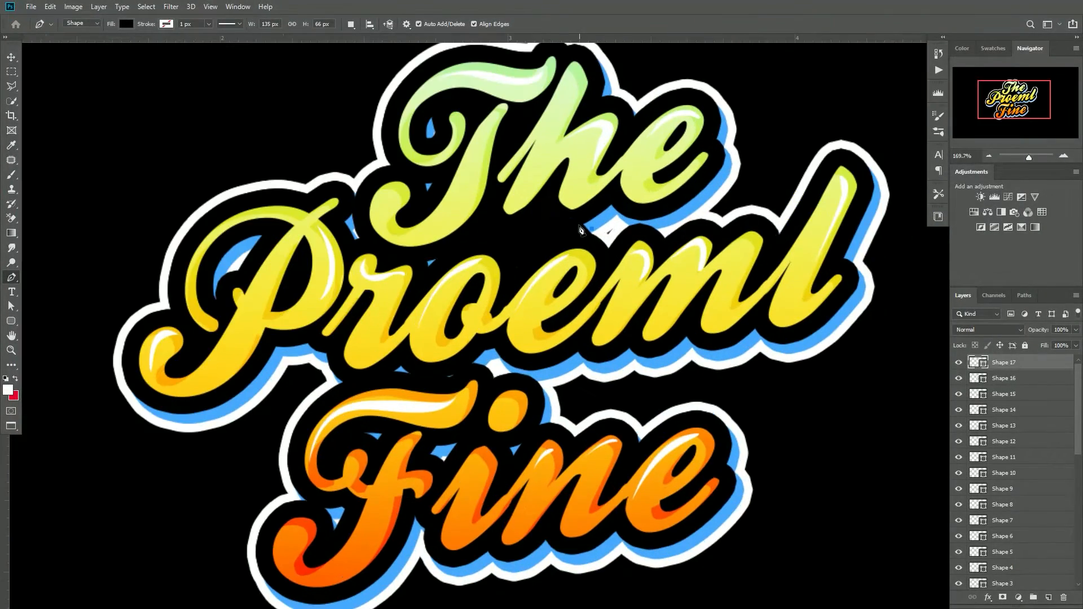
click(578, 226)
drag(604, 202, 618, 205)
click(631, 213)
click(654, 222)
click(628, 242)
click(605, 251)
click(589, 247)
drag(580, 235, 580, 231)
click(577, 226)
click(10, 58)
scroll(582, 250, down, 4)
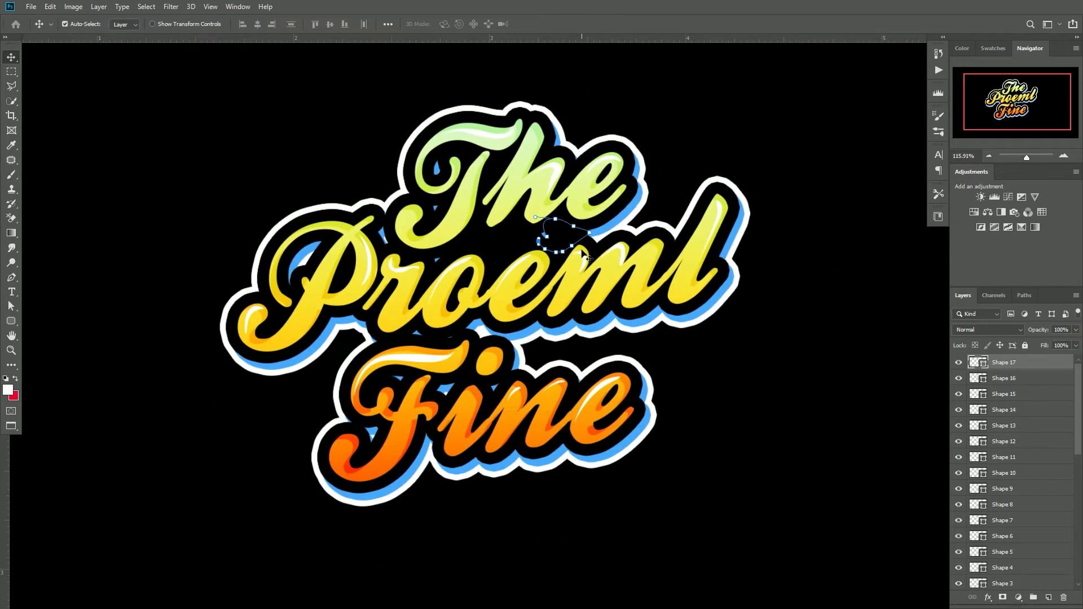
Cover the leftover sliver between the black patches under the h of "The" with another small black pen shape.
click(630, 273)
scroll(529, 247, up, 3)
scroll(1044, 377, up, 5)
click(1045, 367)
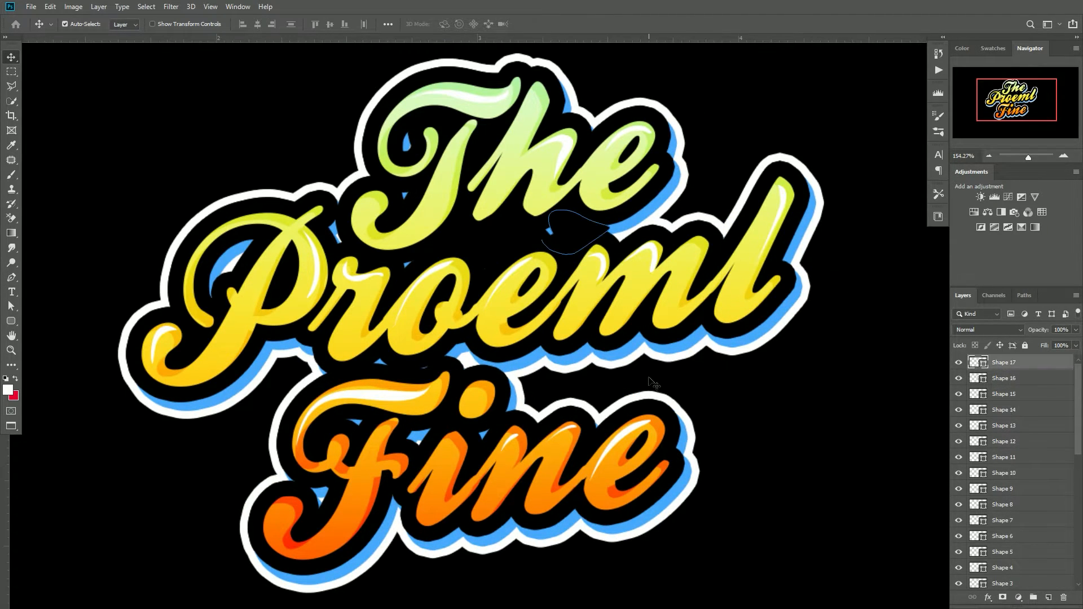
key(p)
click(540, 242)
click(541, 225)
drag(556, 222, 561, 225)
drag(564, 234, 564, 240)
click(539, 242)
click(9, 58)
scroll(725, 333, down, 2)
Draw a black pen shape over the gap between "Proeml" and the dot of the i in "Fine".
scroll(518, 365, up, 5)
key(p)
click(486, 352)
click(468, 360)
click(482, 342)
click(498, 325)
click(524, 316)
click(486, 352)
Draw a black pen shape about 78 × 23 px over the gap above the F's crossbar in "Fine".
click(436, 355)
click(404, 352)
click(413, 342)
click(438, 337)
click(483, 347)
click(470, 361)
click(436, 356)
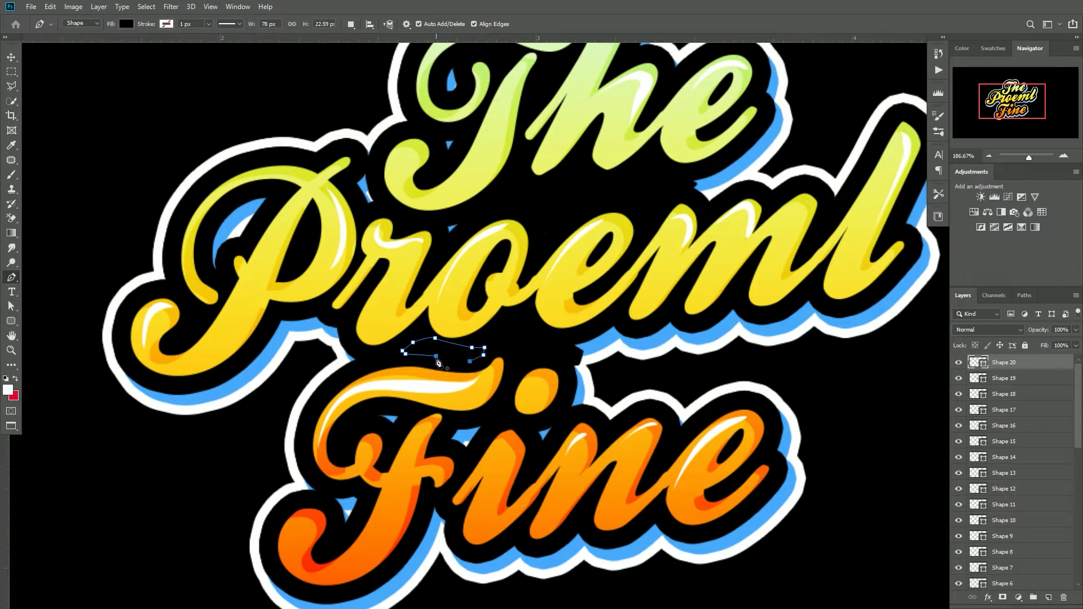
Cover the small blue gap between the T of "The" and the r and o of "Proeml" with a black pen shape.
click(450, 241)
click(466, 227)
click(464, 218)
click(446, 218)
click(442, 225)
click(446, 237)
click(448, 243)
scroll(496, 247, down, 6)
scroll(420, 232, up, 6)
scroll(440, 209, down, 3)
scroll(417, 193, up, 3)
Cover the blue gap between the top of the P and the lower curl of the T with a black pen shape.
click(450, 228)
click(433, 204)
click(433, 196)
click(444, 188)
click(458, 206)
click(463, 218)
click(450, 227)
click(11, 57)
scroll(354, 224, down, 4)
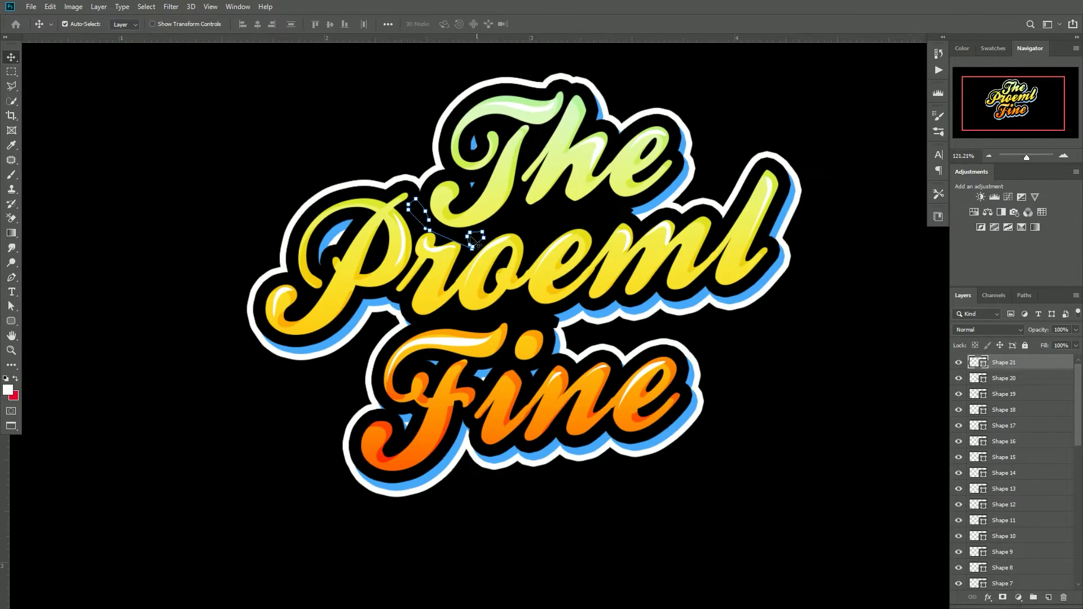
click(717, 355)
scroll(558, 287, down, 4)
scroll(615, 285, up, 4)
Choose the Hard Round brush and add a new layer above all the shape layers.
click(1055, 364)
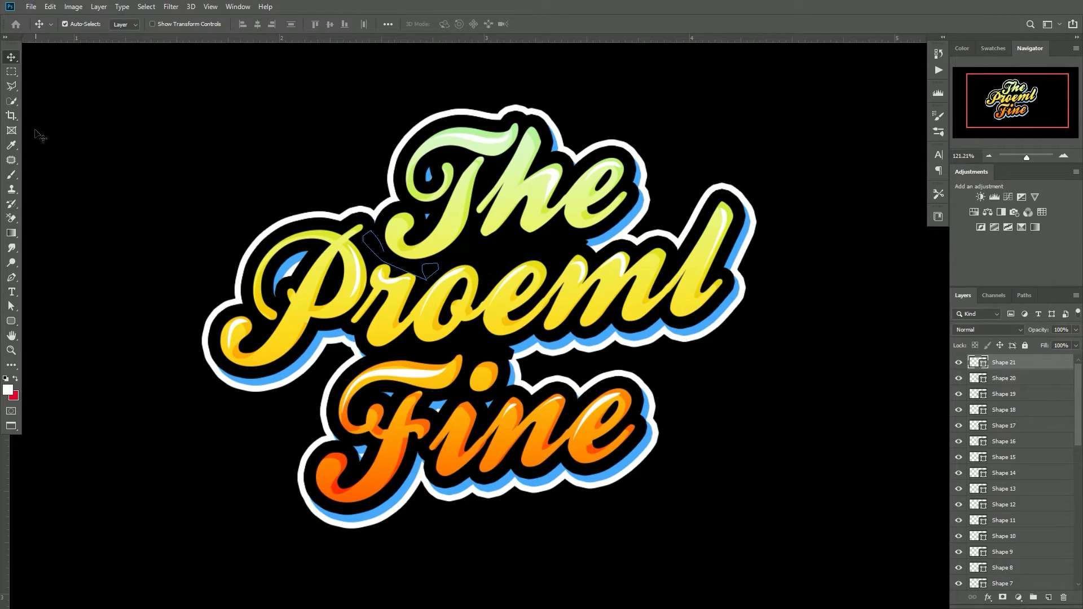
key(b)
click(51, 25)
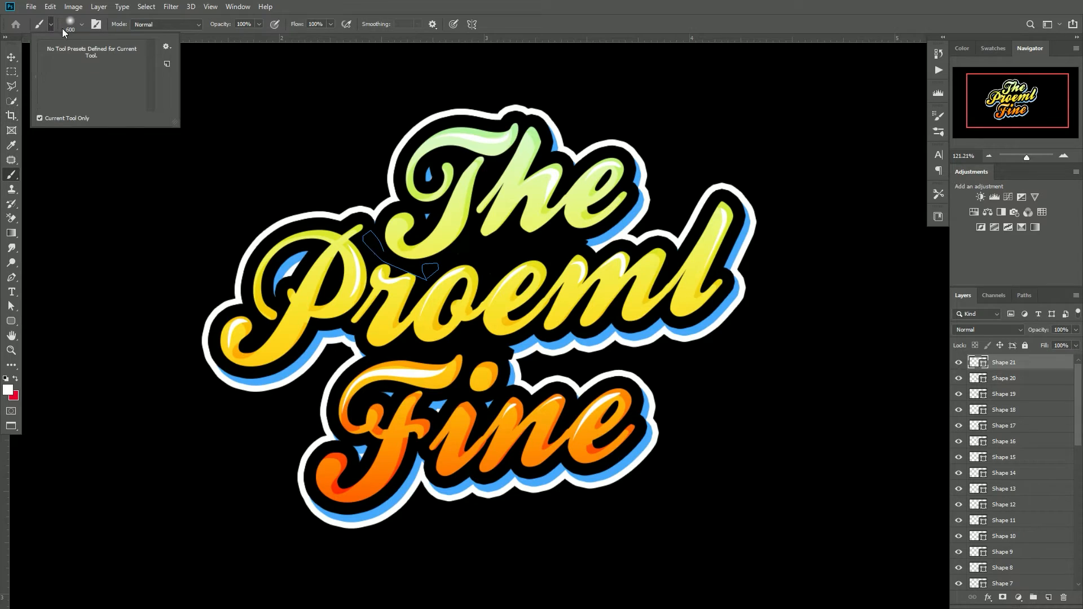
click(82, 25)
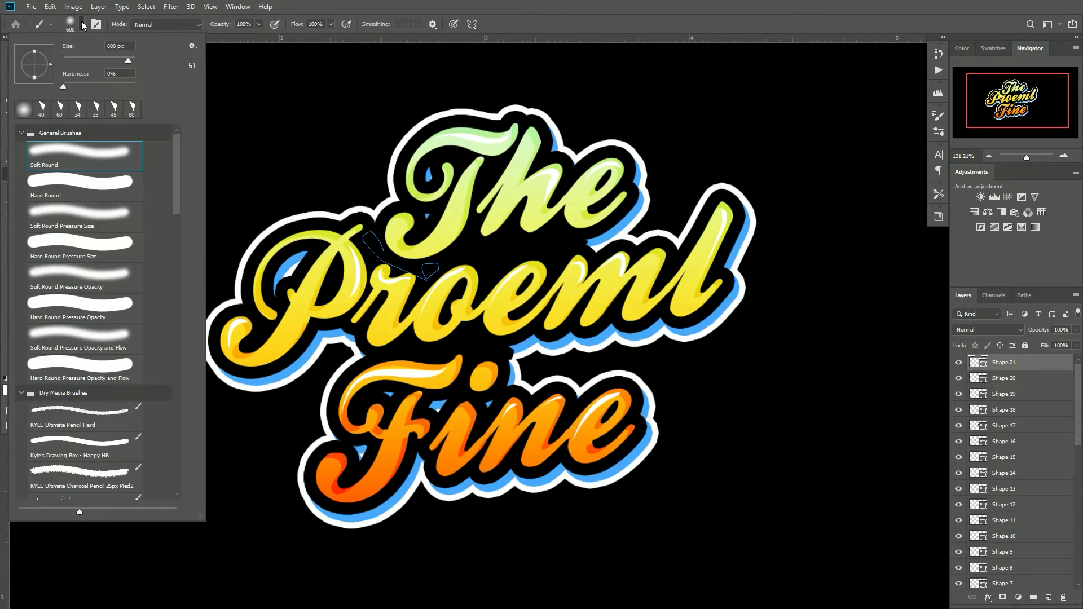
click(119, 190)
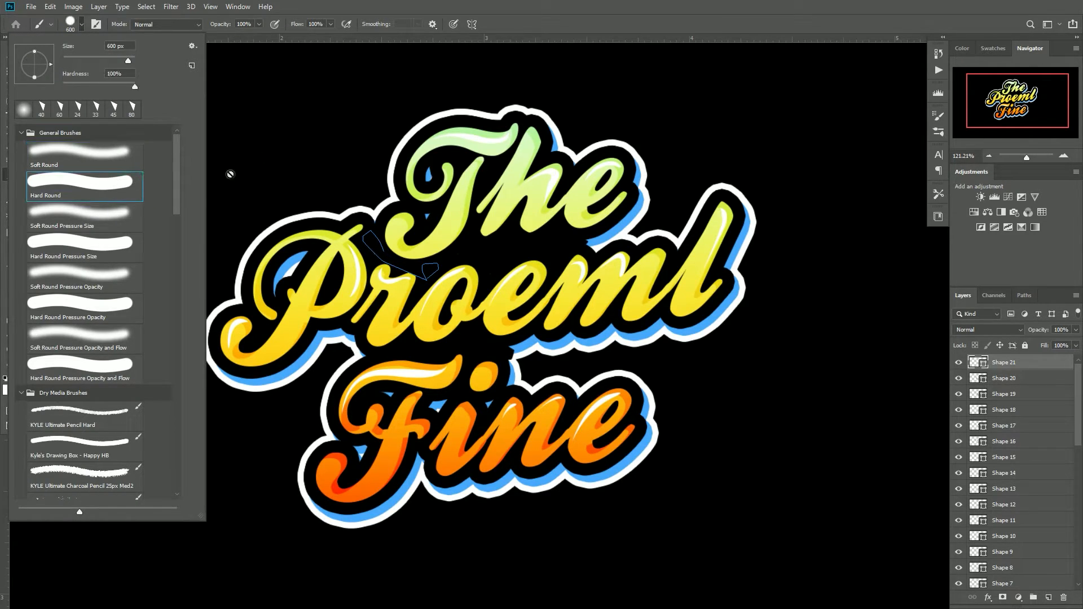
click(1049, 597)
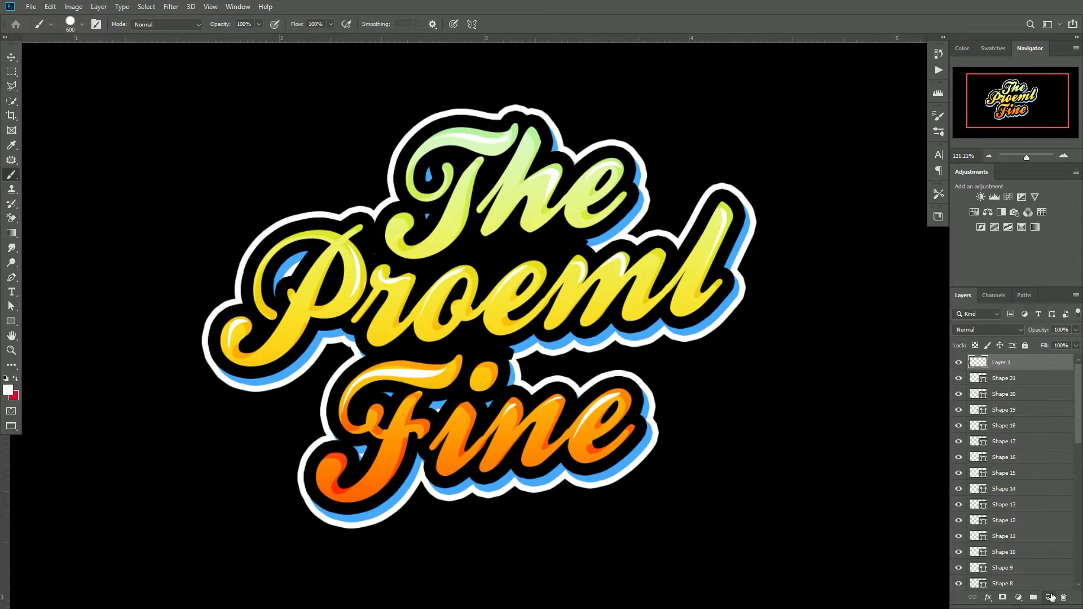
Shrink the brush to a few pixels and scatter small white dots of varying size around the lettering.
key(bracketleft)
key(bracketleft)
key(bracketleft)
key(bracketleft)
key(bracketleft)
key(bracketleft)
key(bracketleft)
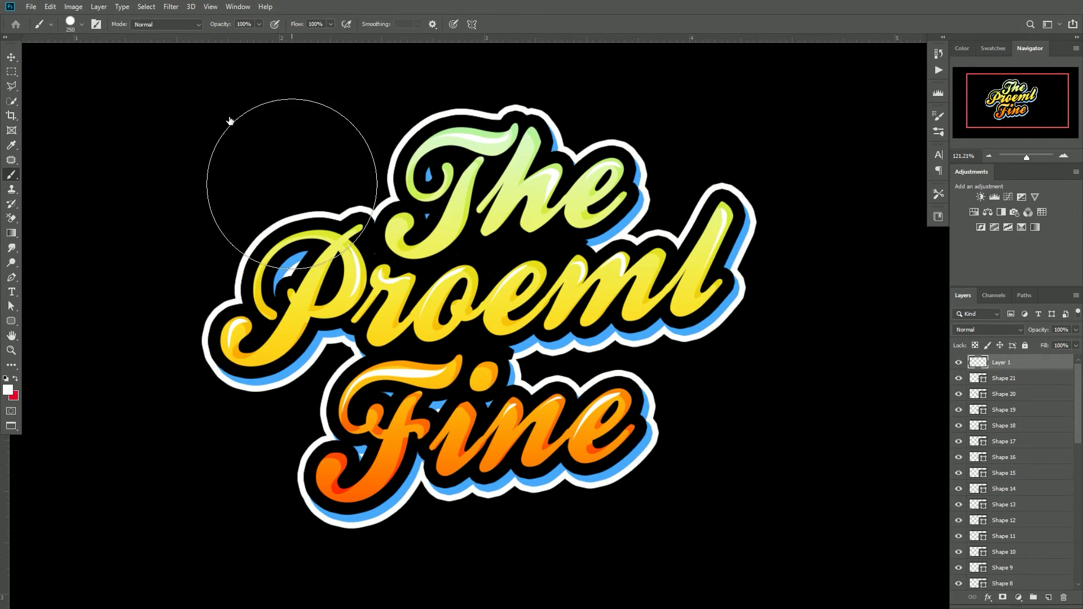
key(bracketleft)
key(bracketleft)
key(bracketleft)
key(bracketleft)
key(bracketleft)
key(bracketleft)
key(bracketleft)
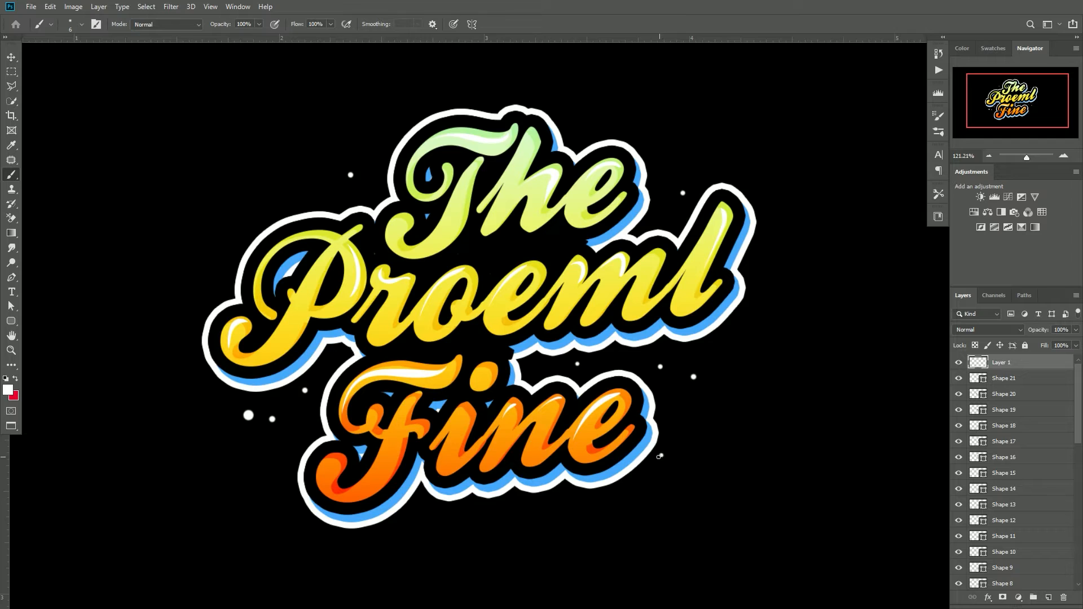
Paint a larger white dot below "Fine" with an enlarged brush, then reduce the brush size to 8 px.
key(bracketright)
key(bracketright)
key(bracketright)
click(554, 525)
key(bracketleft)
key(bracketleft)
Choose the 33 px brush preset 004 at the end of the brush list.
click(82, 24)
scroll(113, 333, down, 10)
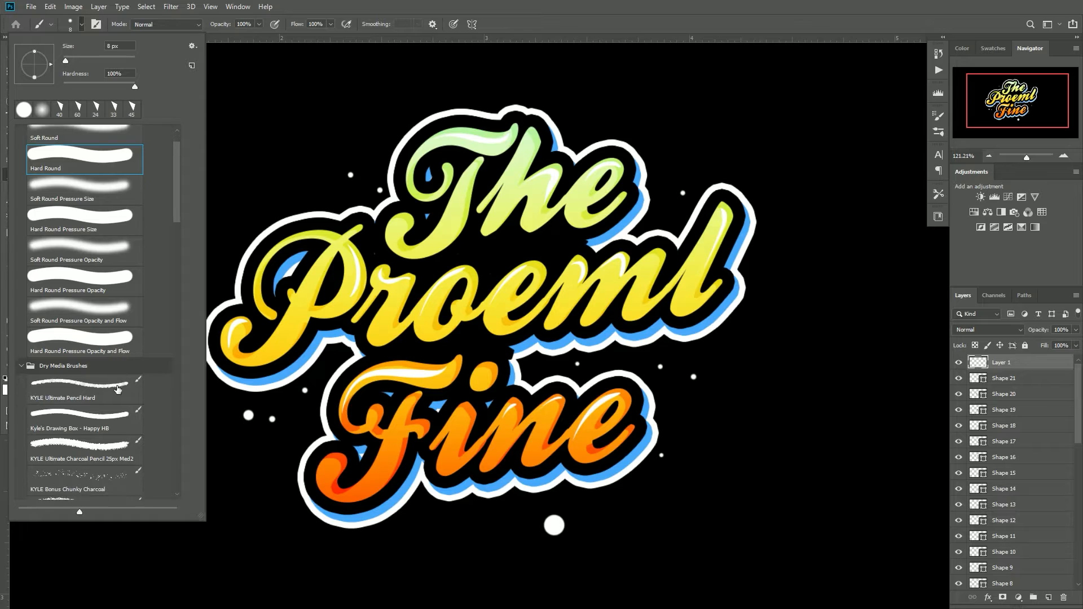
drag(178, 260, 171, 489)
click(76, 484)
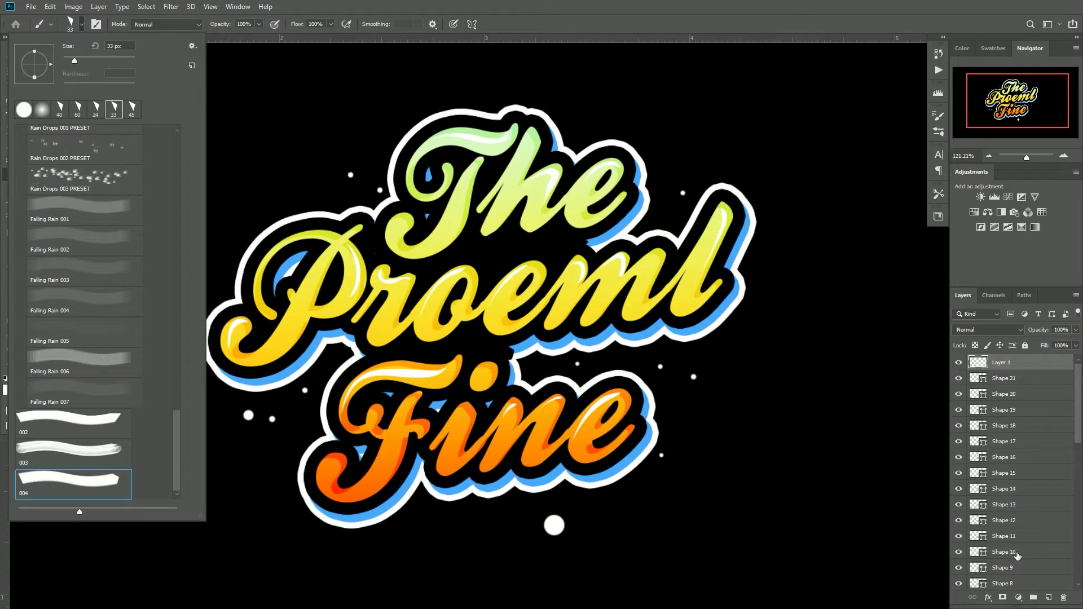
Add a new layer and enable Shape Dynamics on the brush with 20% size jitter, 50% angle jitter and 25% roundness jitter.
click(1048, 598)
key(bracketleft)
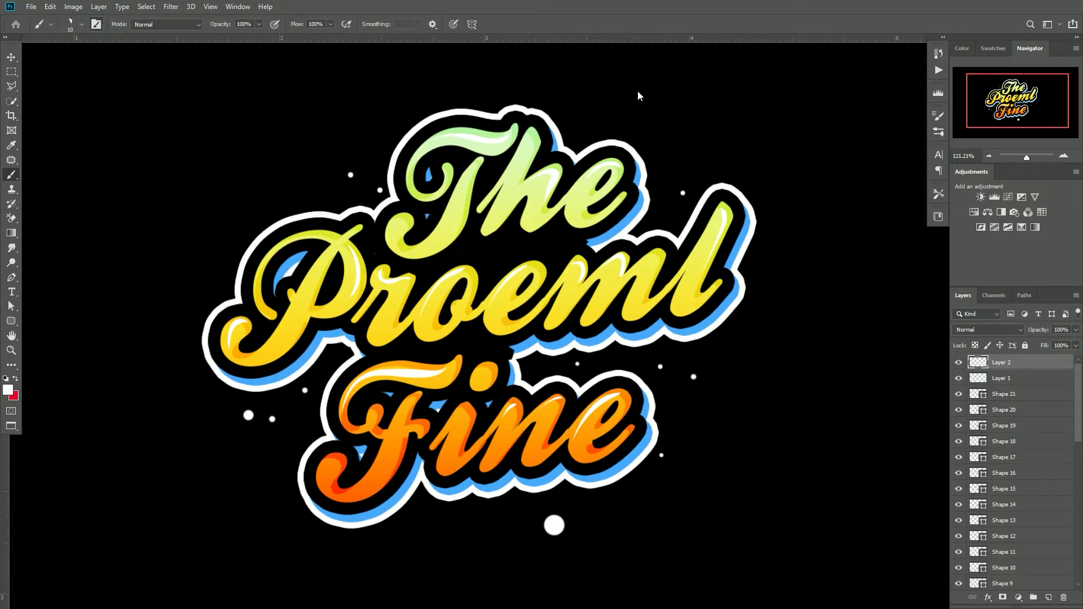
click(938, 116)
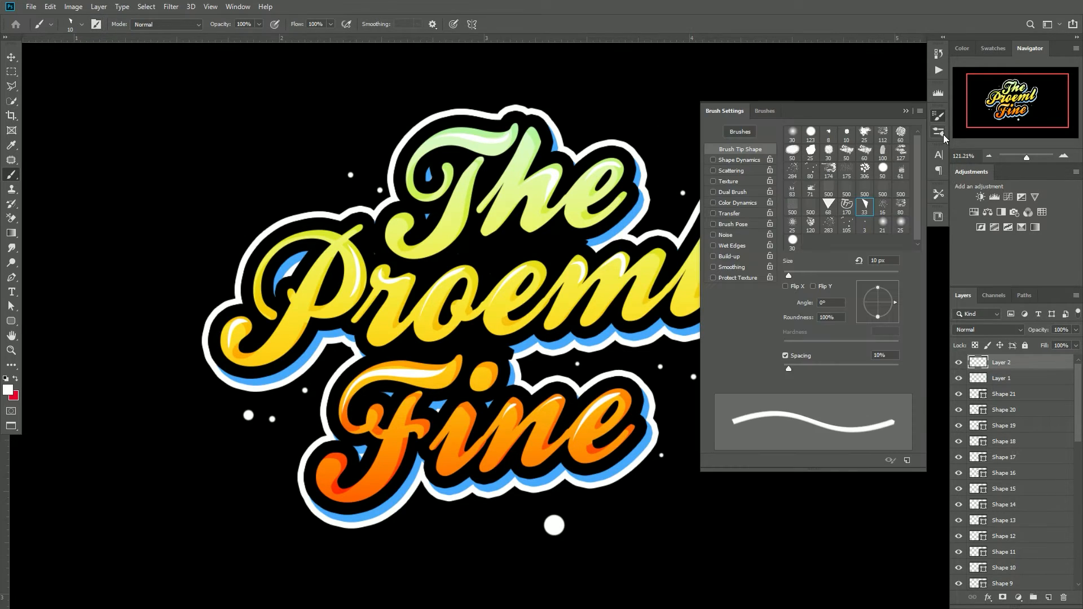
click(739, 160)
drag(787, 229, 840, 225)
drag(787, 143, 807, 143)
drag(783, 269, 811, 270)
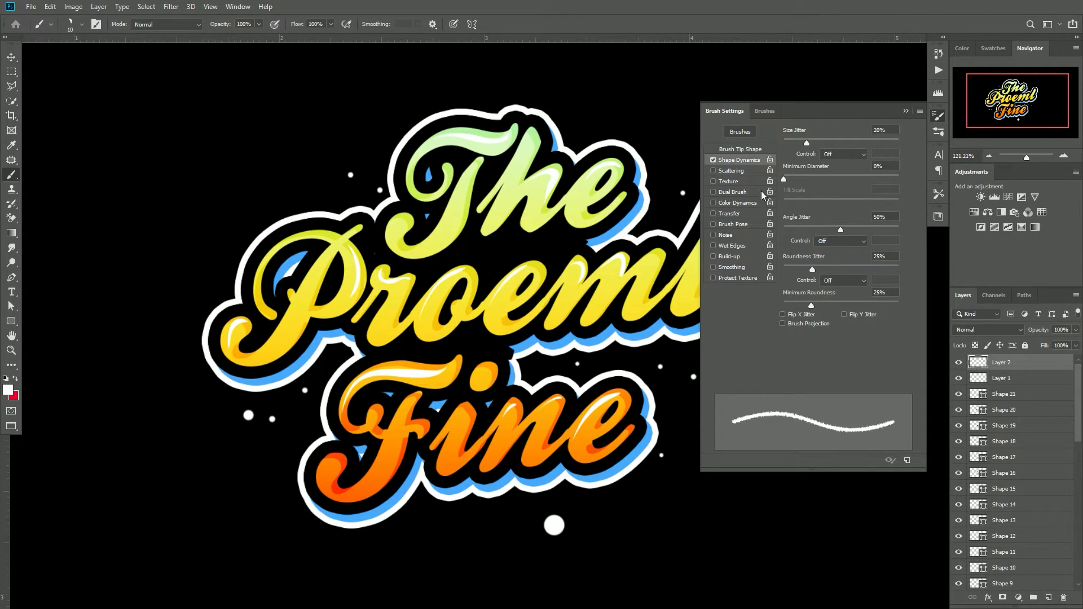
Enable Scattering on the brush with 868% scatter, a count of 1 and 76% count jitter.
click(750, 172)
drag(784, 182, 823, 207)
drag(784, 143, 883, 143)
mouse_move(817, 206)
mouse_down()
mouse_move(872, 204)
mouse_move(865, 181)
mouse_move(908, 177)
mouse_move(786, 185)
mouse_up()
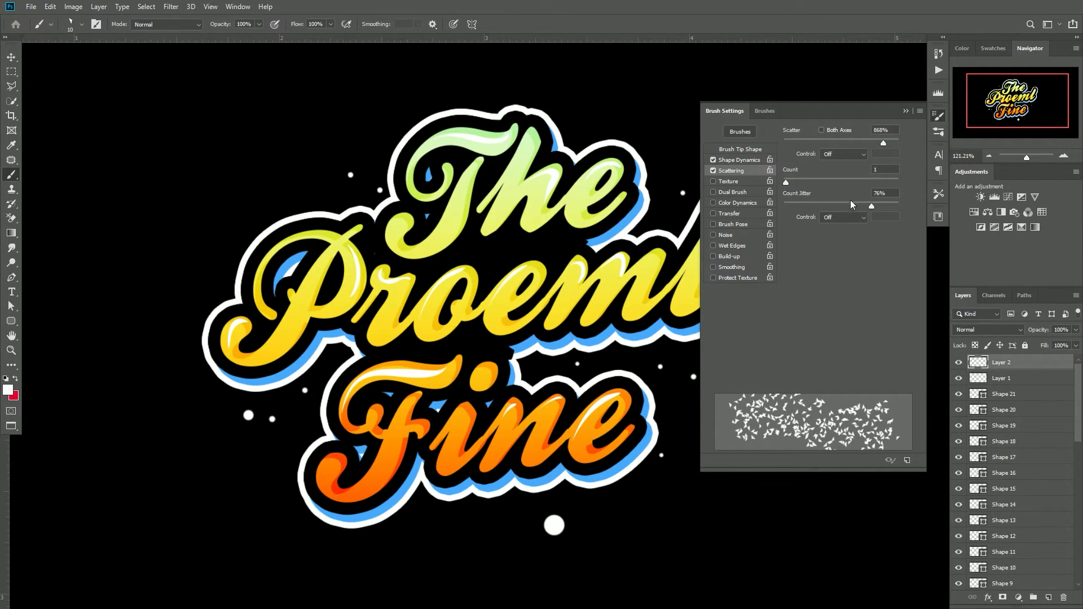
Set the brush tip spacing to 32% and its size to 19 px, and close the brush settings.
click(727, 150)
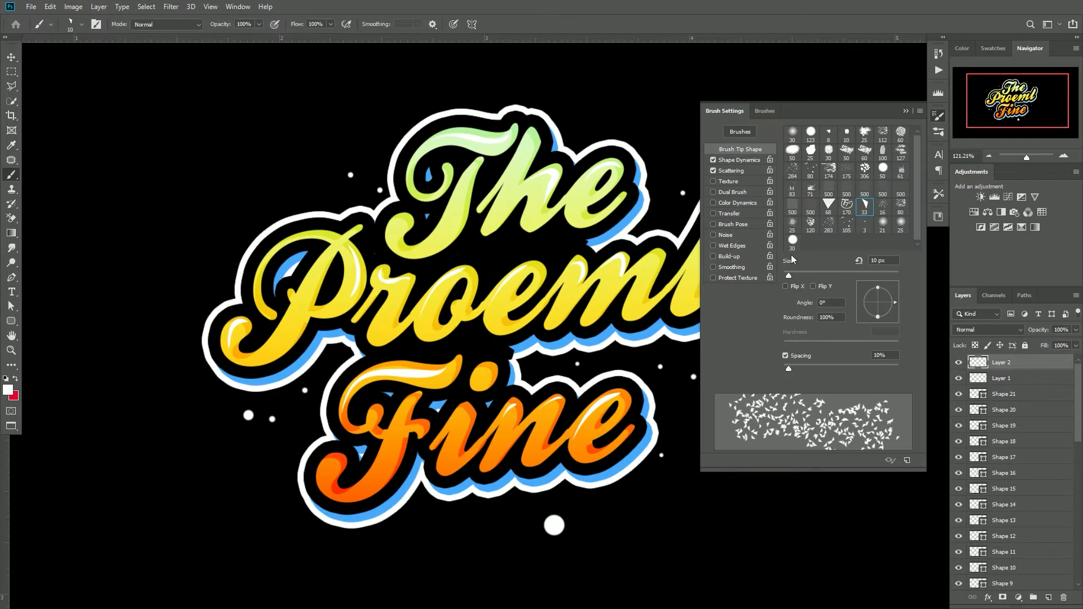
drag(790, 367, 801, 368)
drag(789, 275, 793, 277)
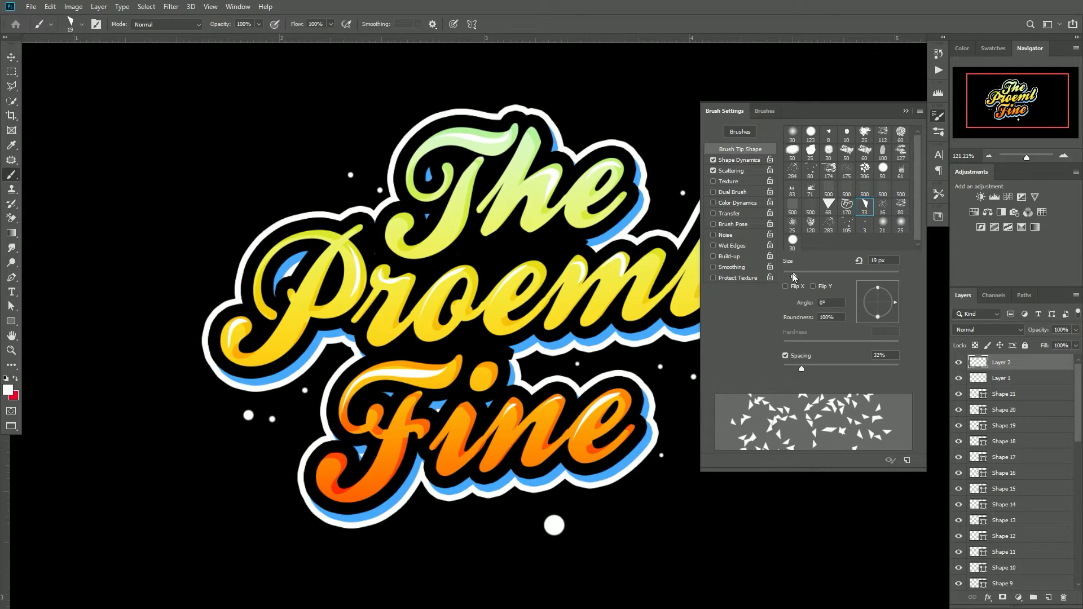
click(935, 119)
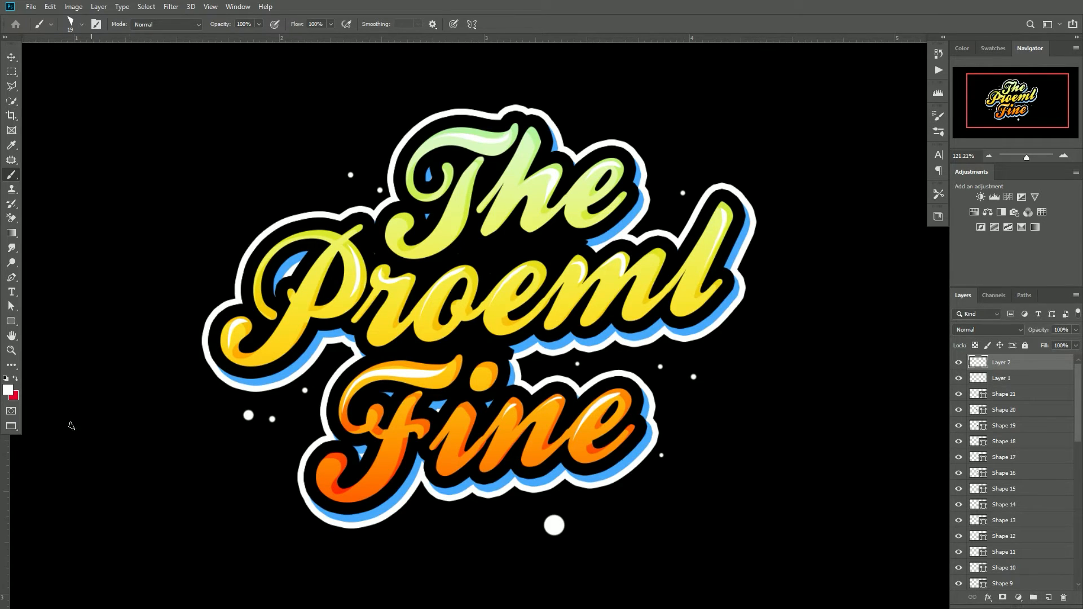
Swap the colors to paint in red and scatter shard clusters below the end of "Proeml" and at the lower left and upper left of the lettering.
click(15, 379)
mouse_move(706, 424)
mouse_down()
mouse_move(727, 407)
mouse_move(667, 193)
mouse_move(691, 199)
mouse_up()
key(ctrl+z)
key(ctrl+z)
drag(674, 385, 708, 327)
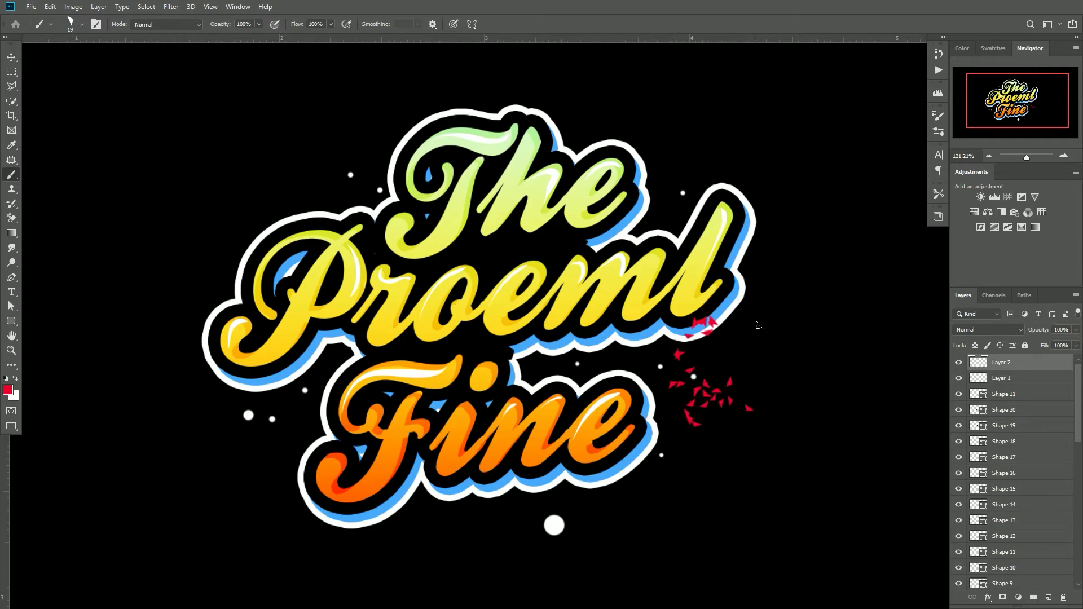
mouse_move(218, 417)
mouse_down()
mouse_move(211, 476)
mouse_move(232, 468)
mouse_up()
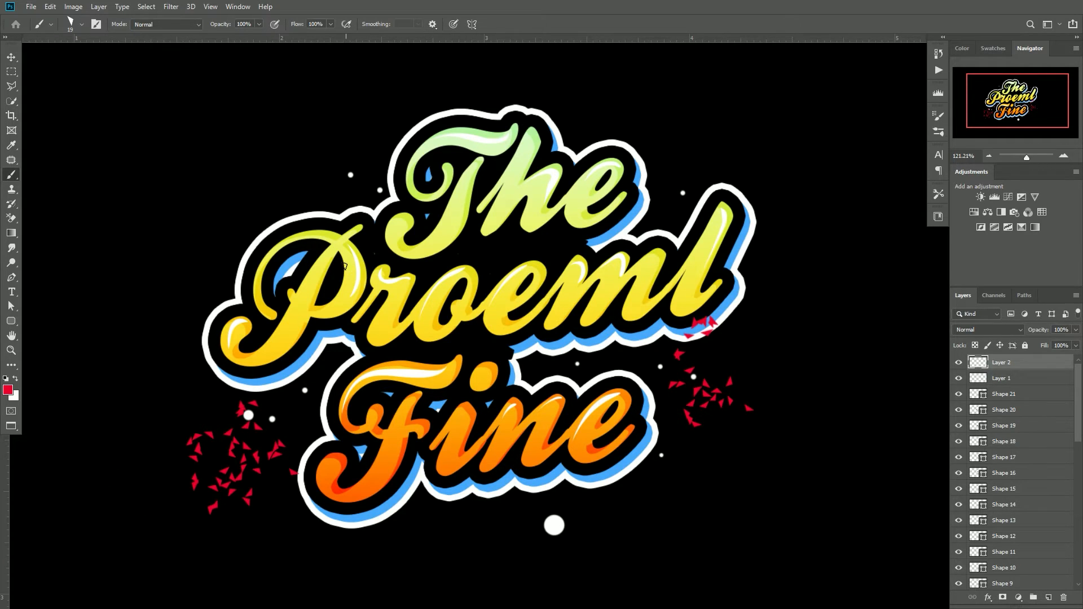
drag(322, 170, 215, 164)
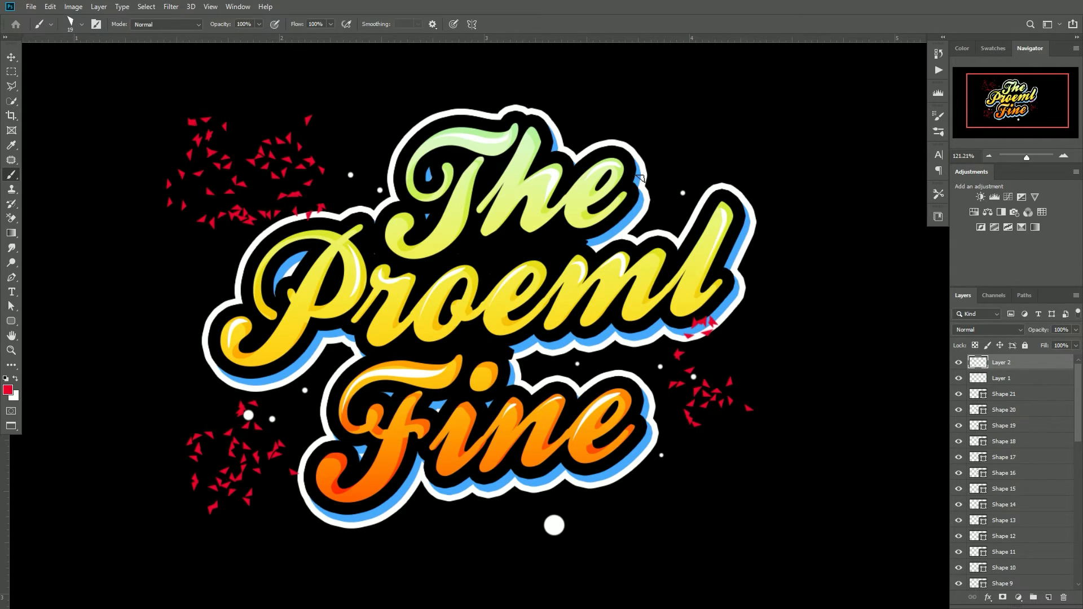
Change the foreground color to blue and scatter shard clusters at the upper right and lower right of the lettering.
click(7, 389)
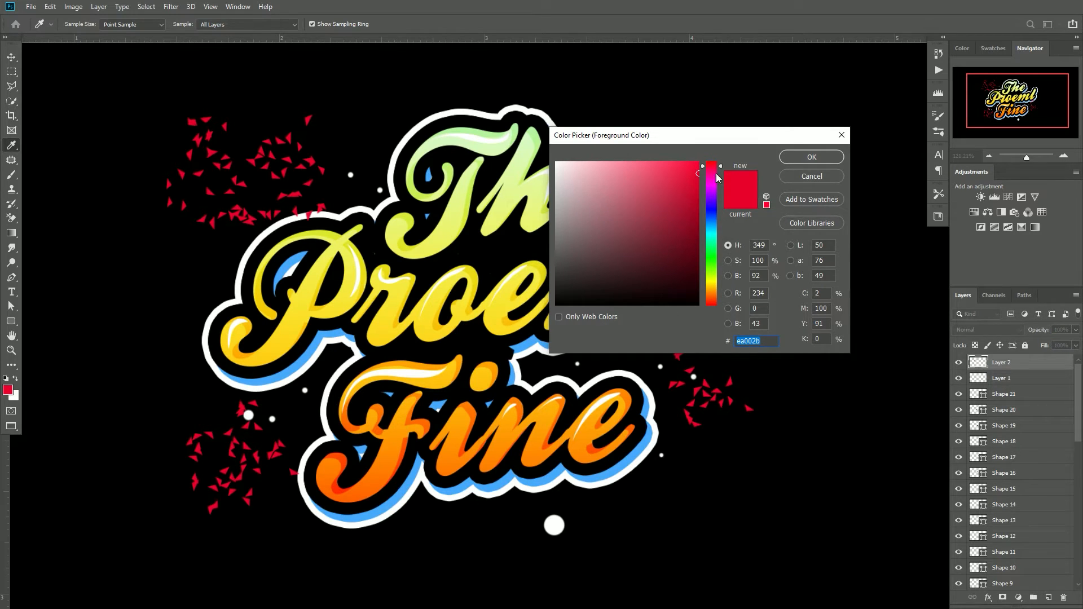
drag(715, 171, 705, 210)
click(801, 157)
mouse_move(722, 164)
mouse_down()
mouse_move(752, 111)
mouse_move(759, 131)
mouse_up()
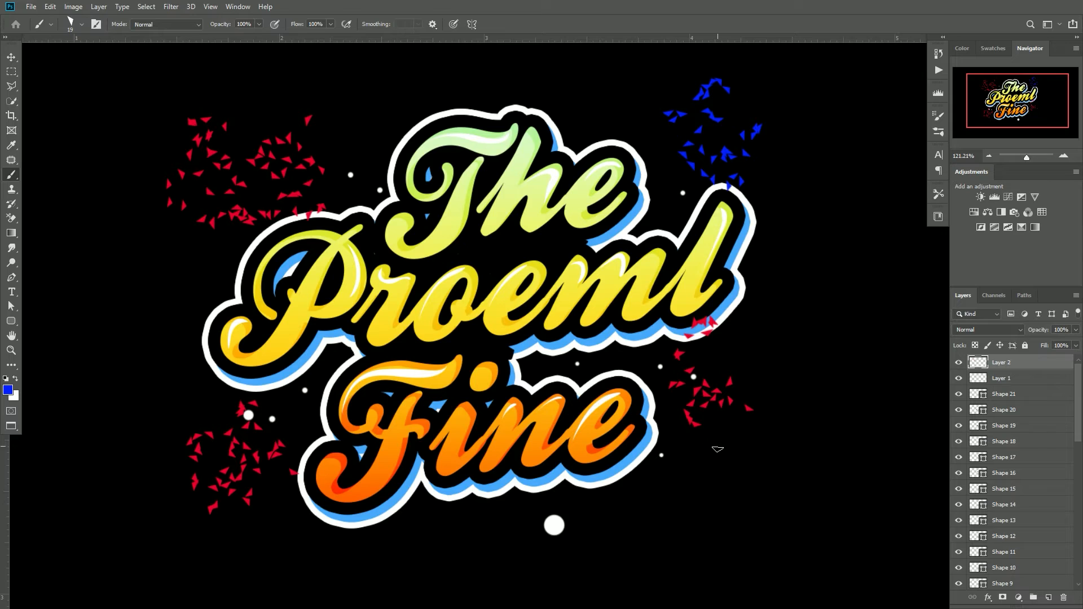
drag(714, 454, 730, 528)
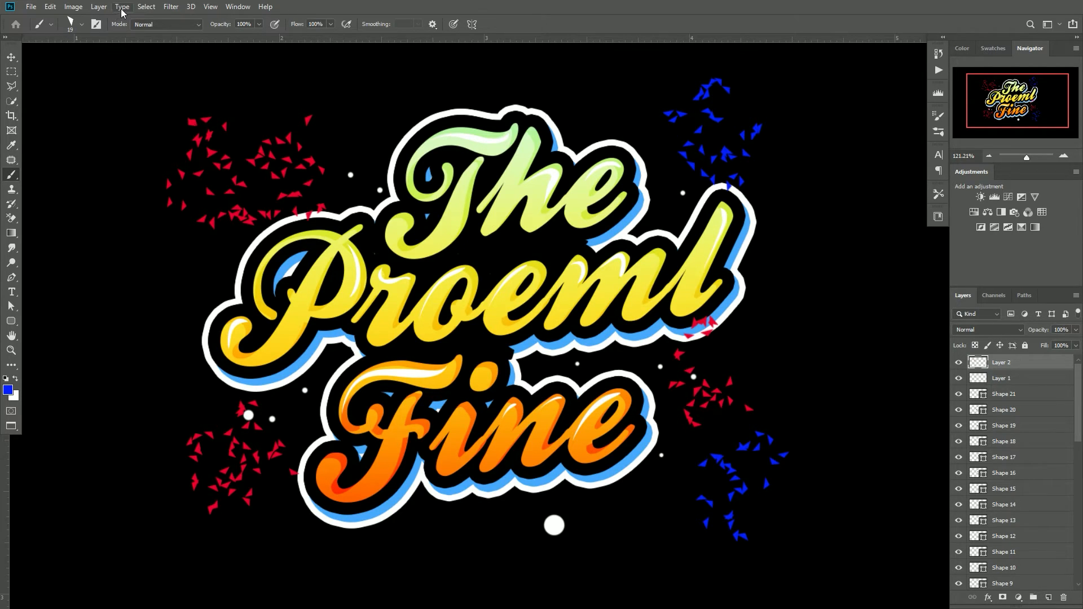
Apply a Gaussian Blur with a radius of 15.3 pixels to the scattered shards layer.
click(170, 7)
mouse_move(227, 138)
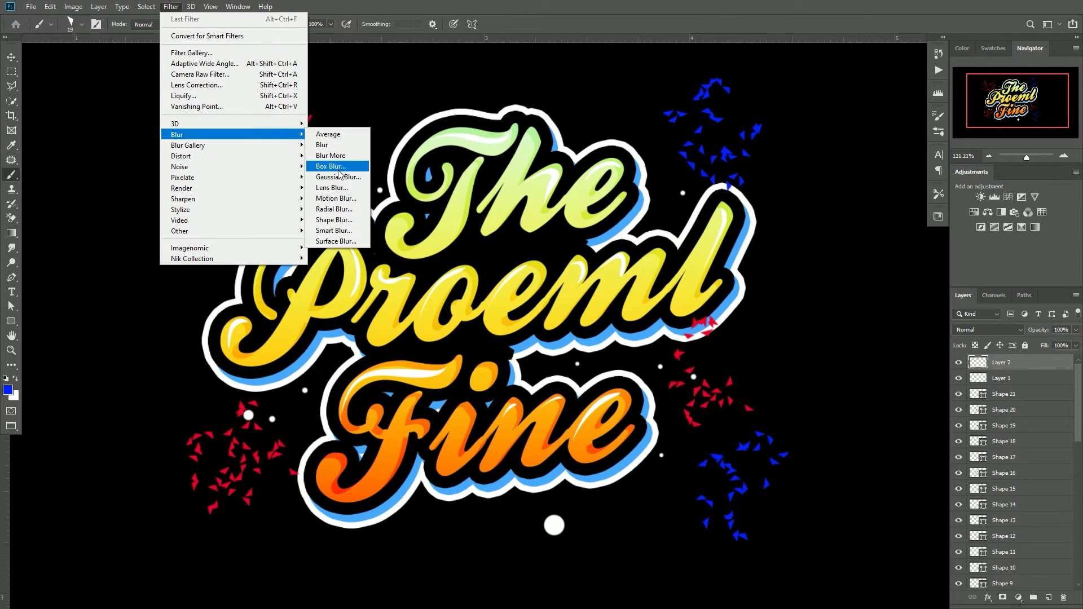
click(337, 176)
mouse_move(814, 364)
mouse_down()
mouse_move(800, 361)
mouse_move(813, 364)
mouse_up()
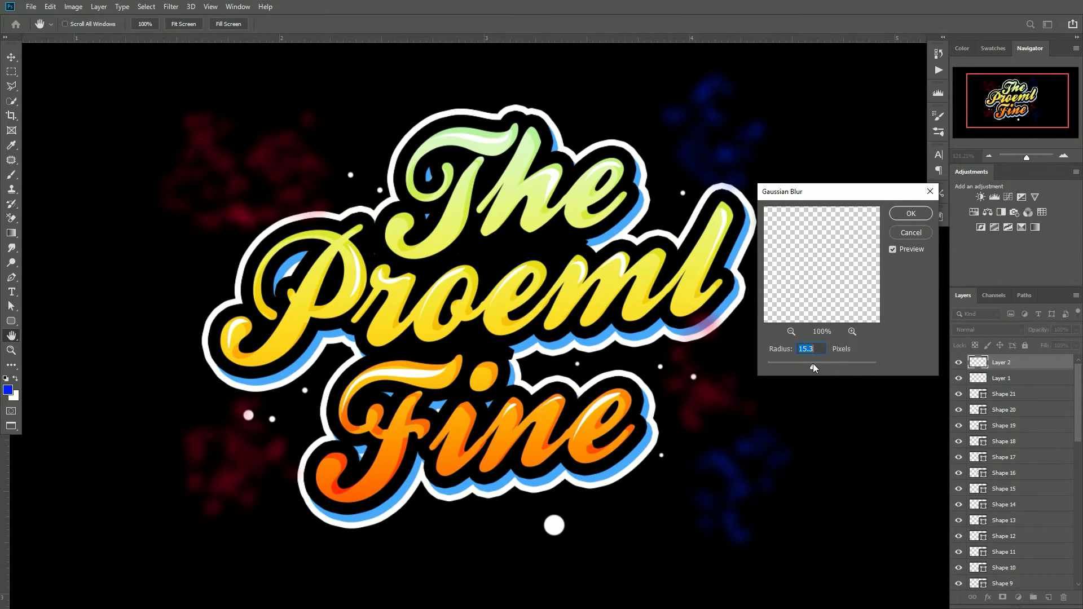
click(910, 214)
Duplicate the blurred shards layer and shift the copy slightly to the right and up.
key(v)
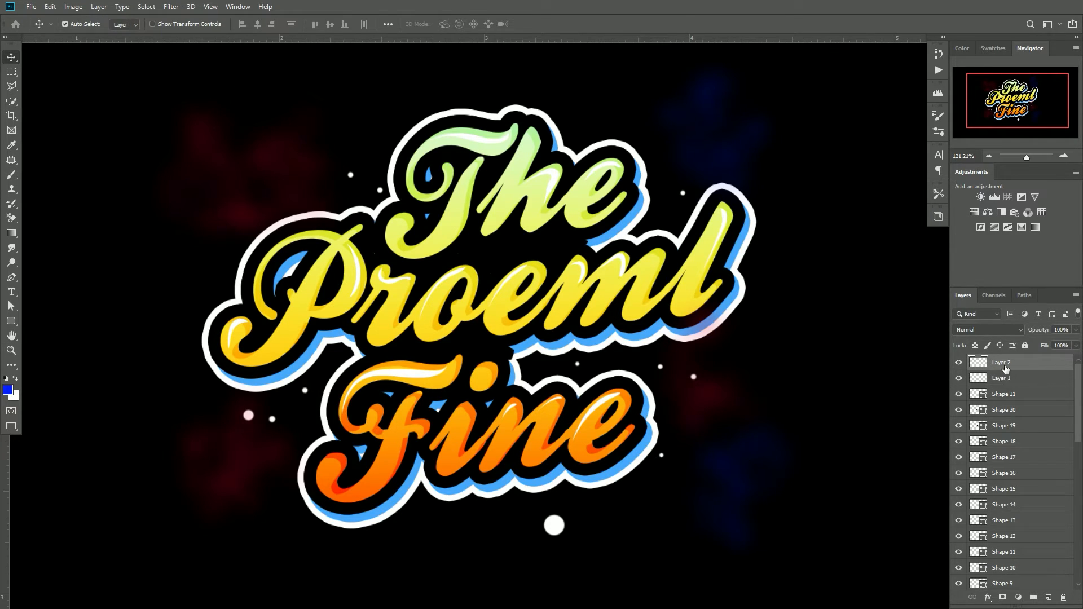
right_click(1015, 363)
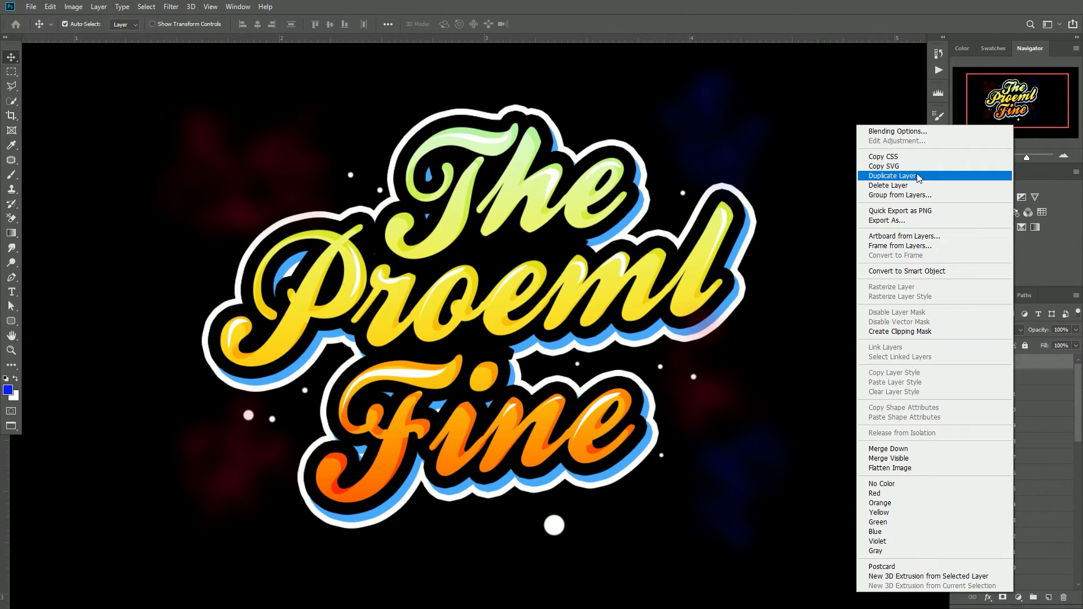
click(916, 169)
click(635, 169)
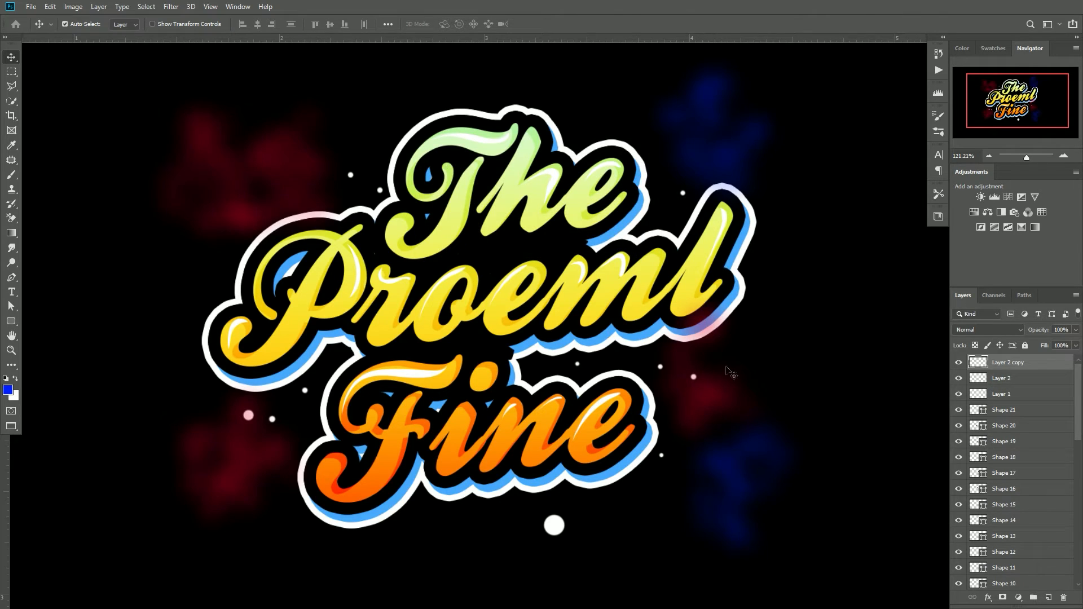
drag(703, 406, 712, 402)
scroll(559, 346, down, 2)
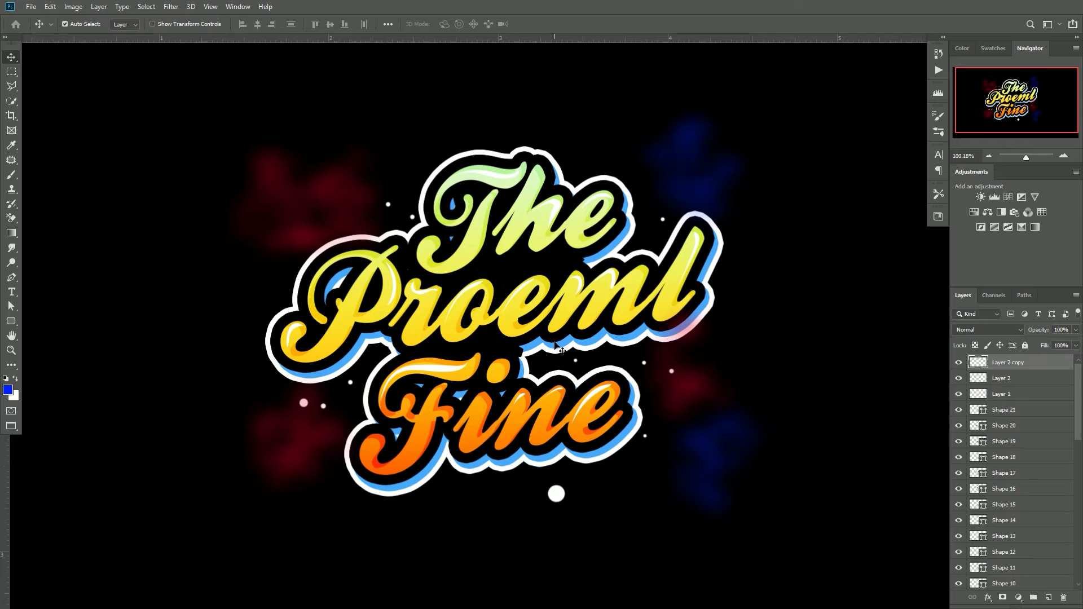
scroll(555, 344, up, 2)
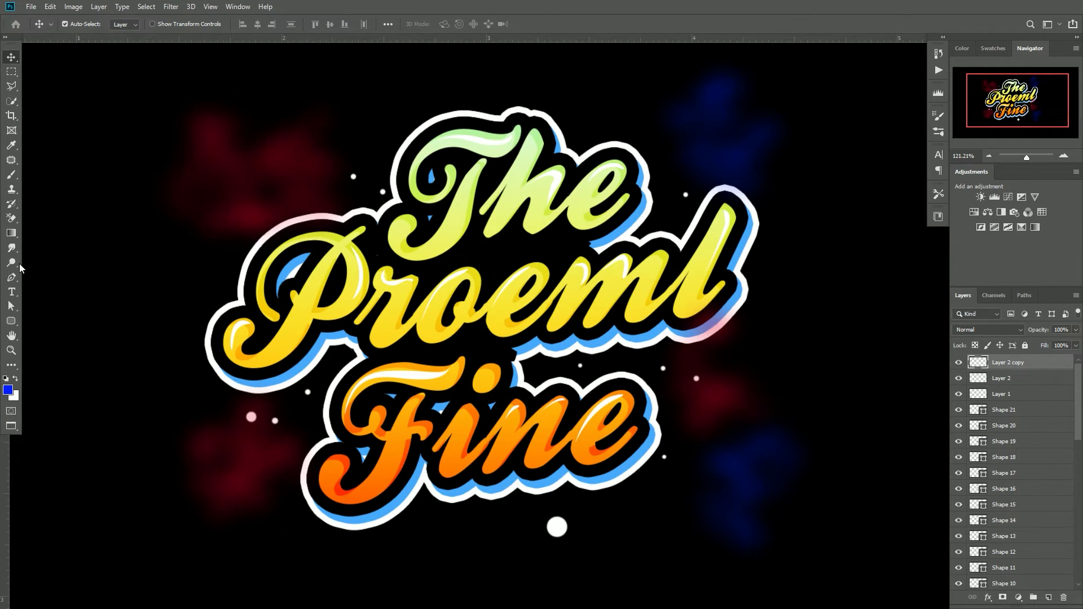
Add a new layer on top and set up the Hard Round brush with white as the foreground color.
click(1047, 597)
click(51, 25)
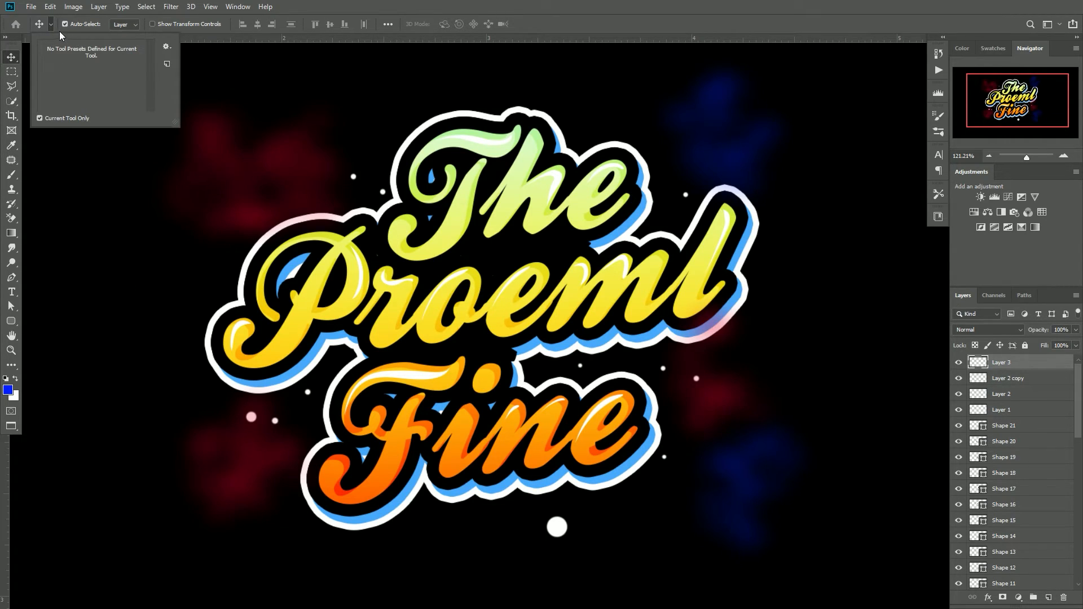
key(b)
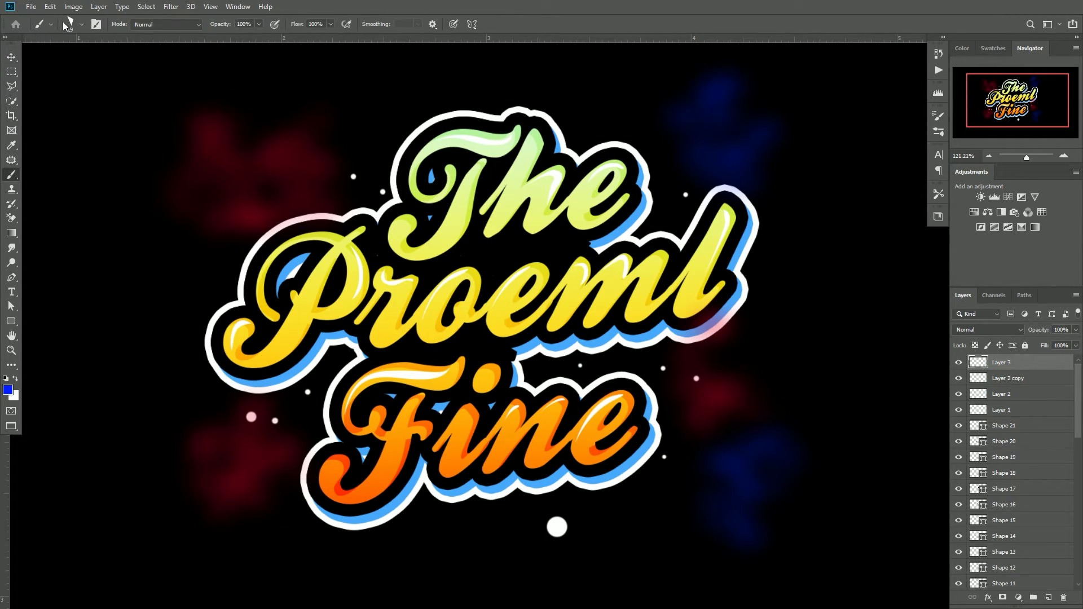
click(82, 24)
click(45, 110)
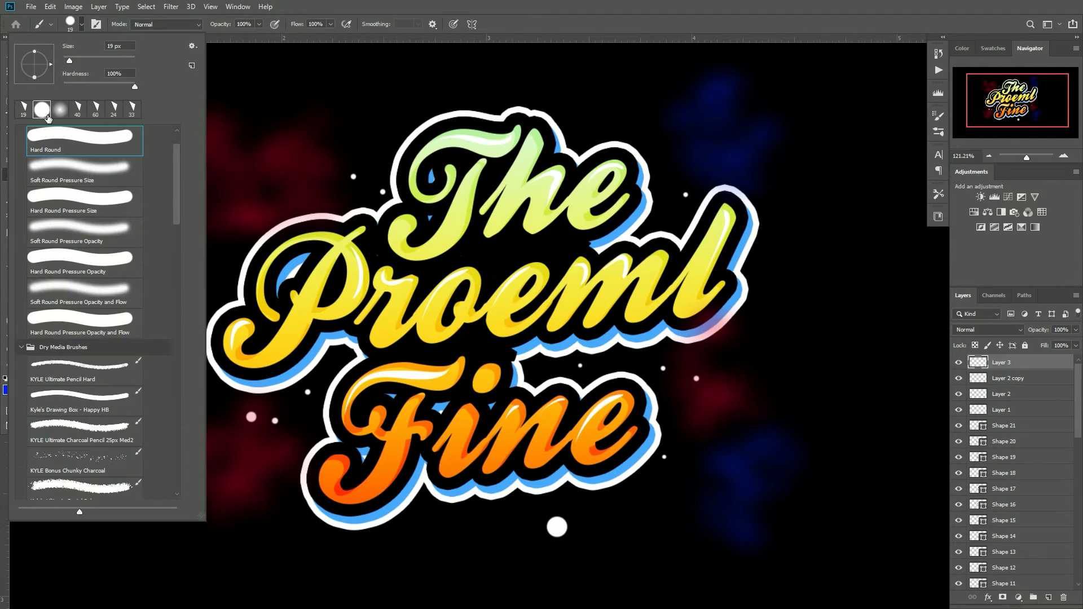
click(298, 113)
key(ctrl+z)
click(17, 378)
Paint a white dot above the "P" of "Proeml" and transform it into a long thin streak.
click(322, 146)
key(ctrl+t)
drag(321, 138, 468, 153)
mouse_move(404, 141)
mouse_down()
mouse_move(404, 167)
mouse_move(316, 145)
mouse_move(329, 131)
mouse_move(315, 246)
mouse_move(335, 279)
mouse_up()
key(Return)
Cross the streak with a rotated copy to form a four-pointed sparkle and select both streak layers.
key(ctrl+t)
drag(300, 161, 290, 182)
key(Return)
shift+click(314, 143)
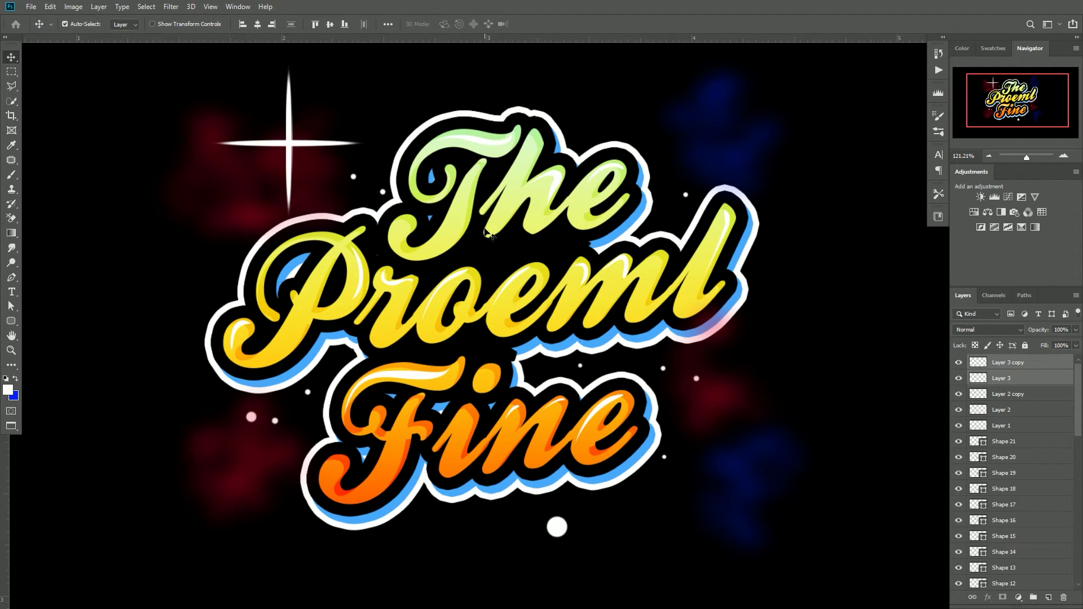
right_click(998, 377)
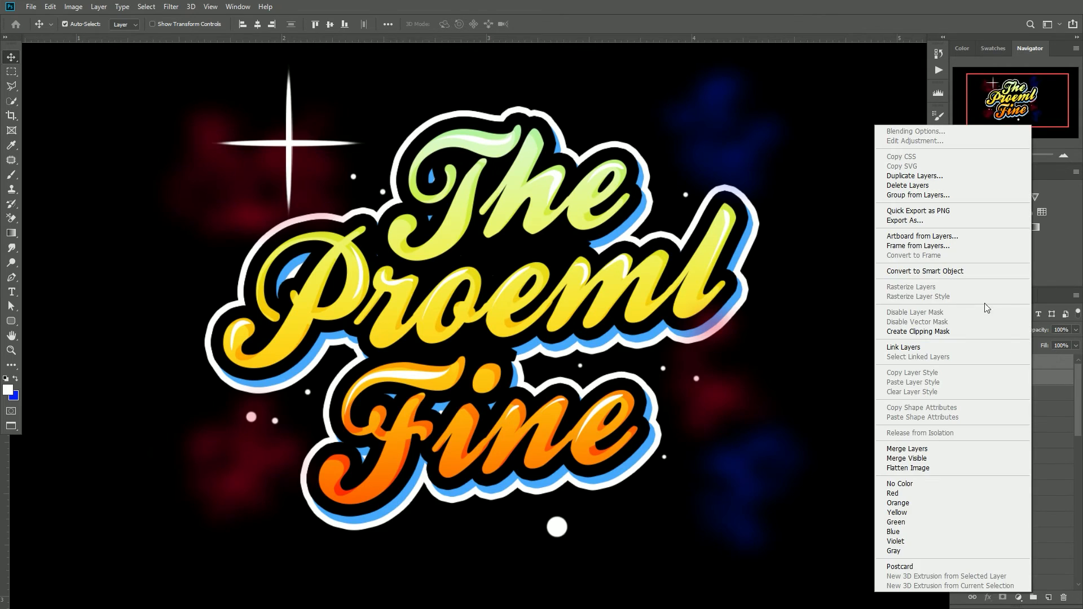
click(906, 448)
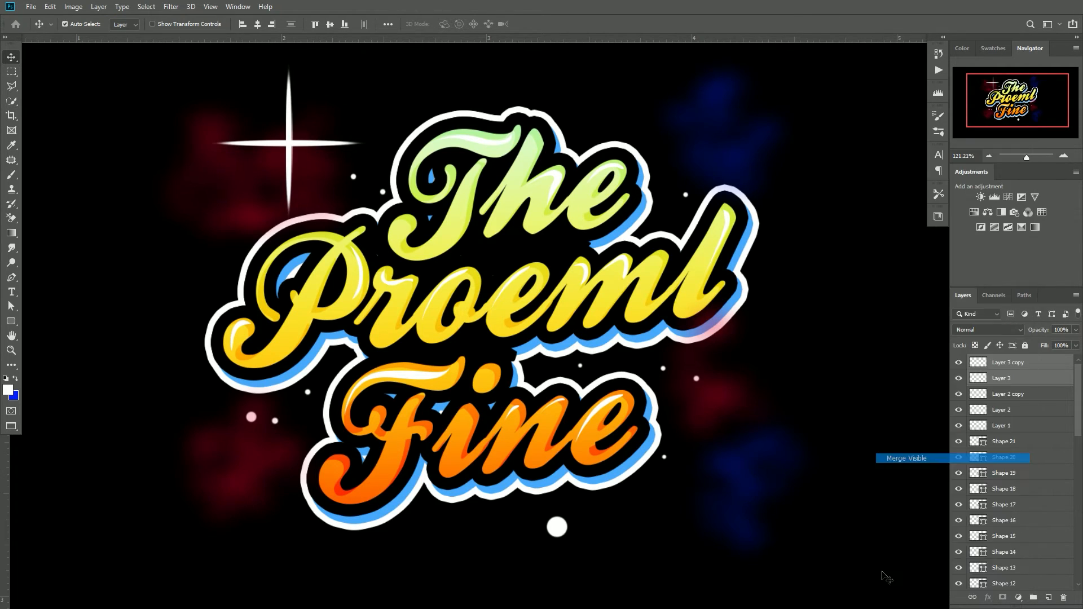
key(ctrl+z)
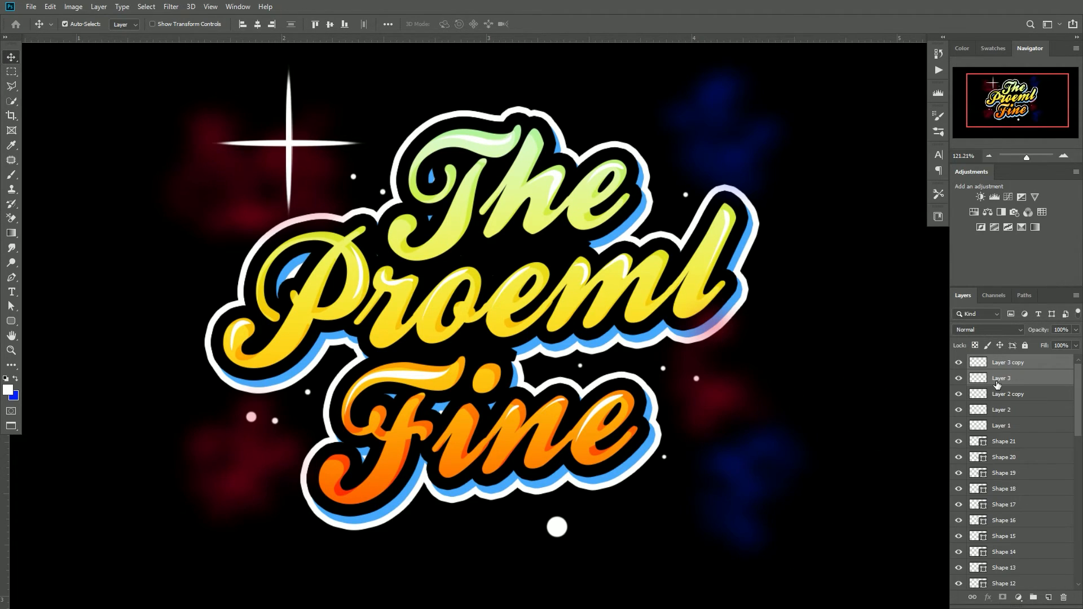
Merge the two selected streak layers into one sparkle layer and hide the rulers.
right_click(995, 383)
click(882, 451)
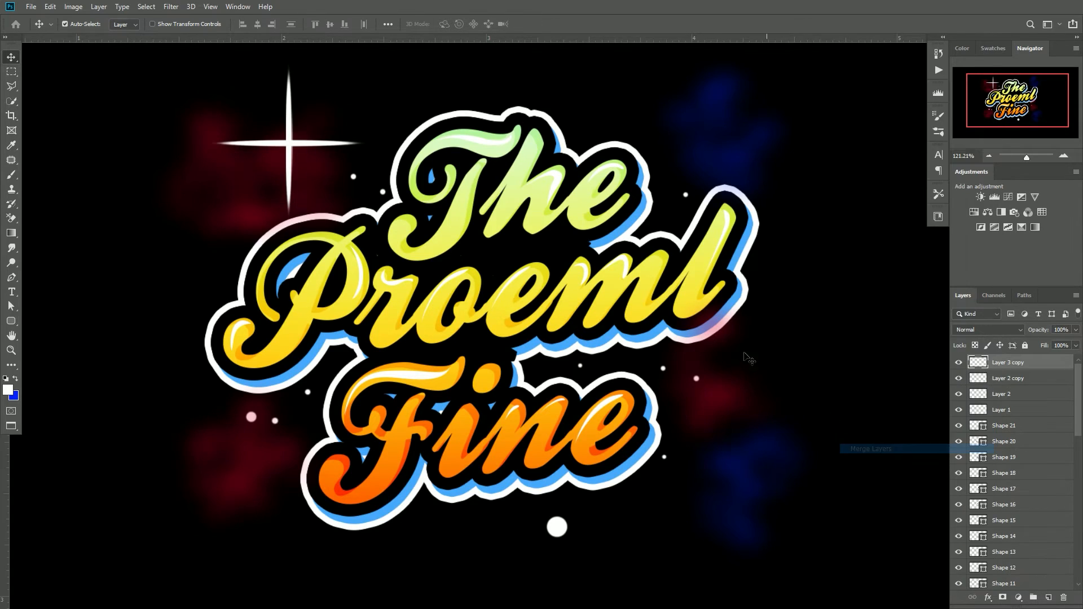
key(ctrl+r)
Scale the sparkle down and place it over the "n" of "Fine".
key(ctrl+t)
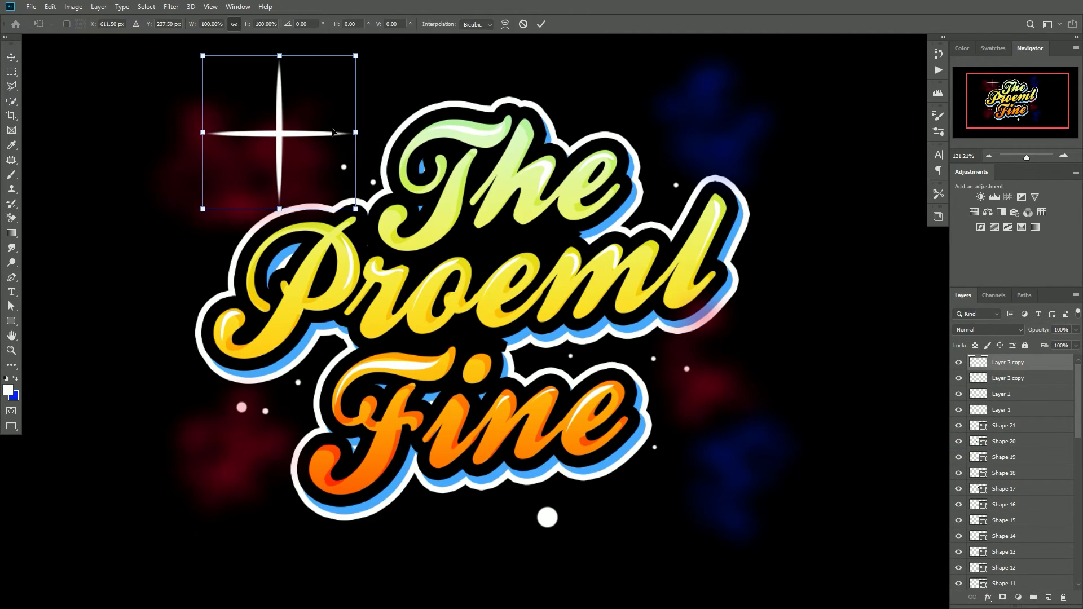
drag(359, 55, 292, 229)
drag(222, 203, 504, 400)
key(Return)
Place copies of the sparkle above the "h" of "The", on the "P", below the "m" of "Proeml" and to the right of "Fine".
key(ctrl+t)
key(Return)
drag(577, 355, 700, 428)
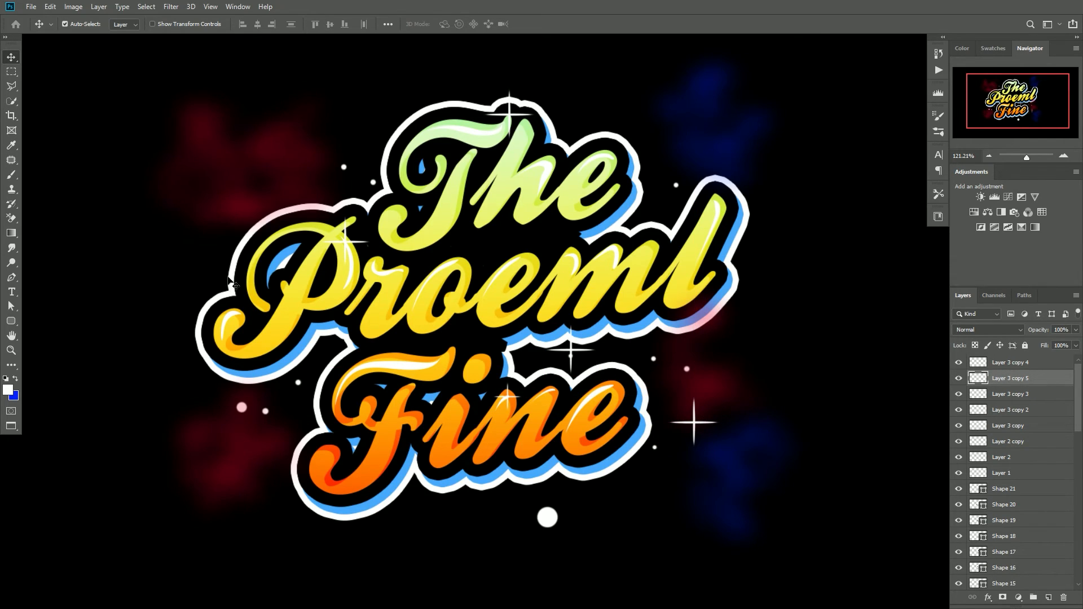
Paint a soft white glow at the center of the sparkle right of "Fine" with the Soft Round Pressure Size brush at 19 px.
key(b)
click(83, 23)
click(71, 180)
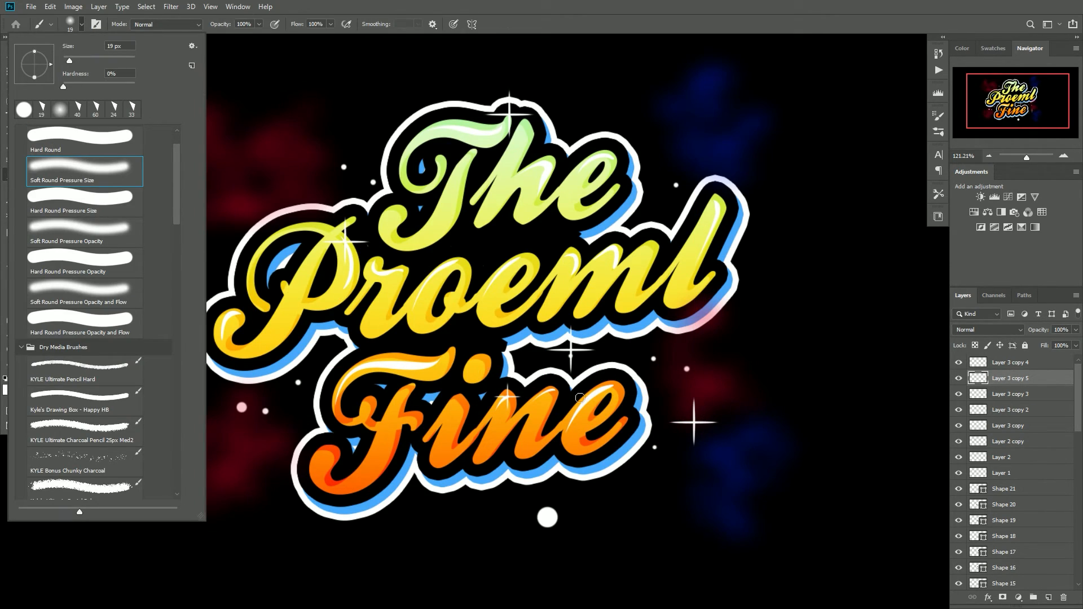
click(693, 423)
click(694, 422)
Place copies of the glowing sparkle on the "T", the "l" and left edge of "Proeml", above the "F" and at the lower left of the lettering.
key(v)
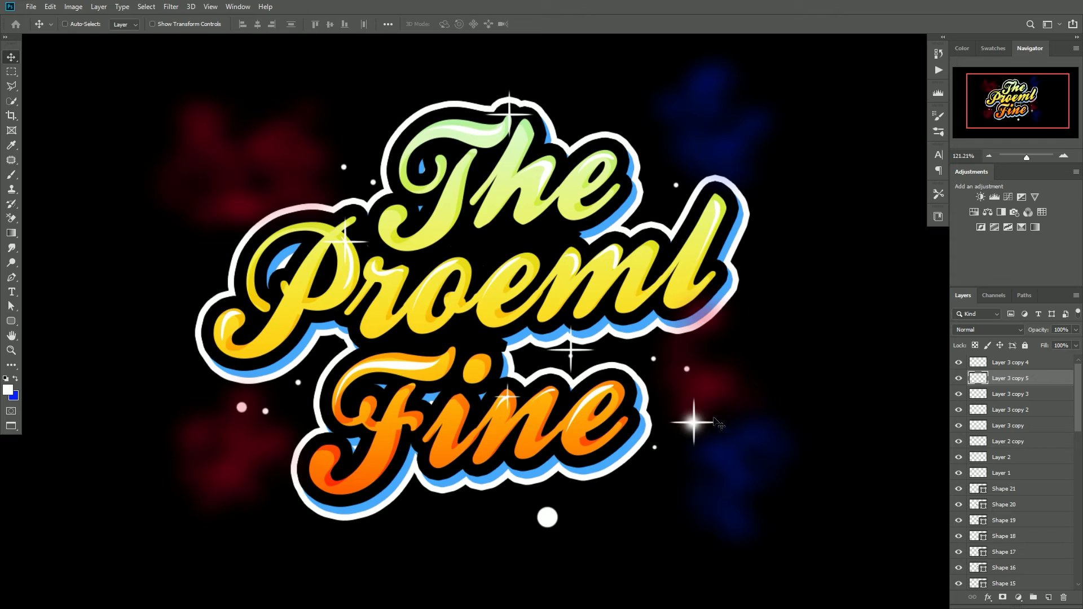
drag(690, 438, 421, 199)
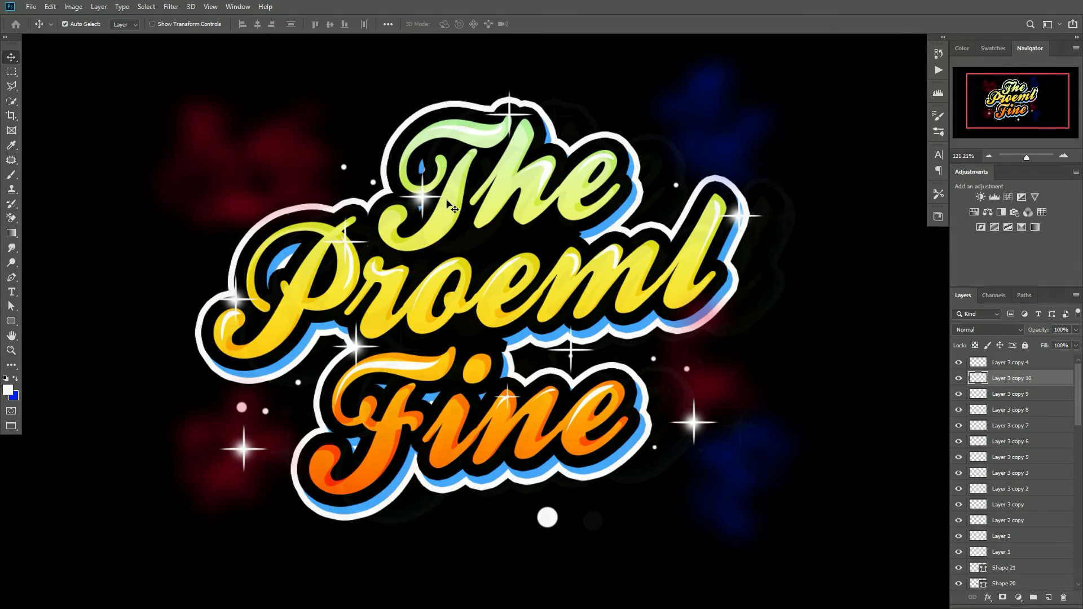